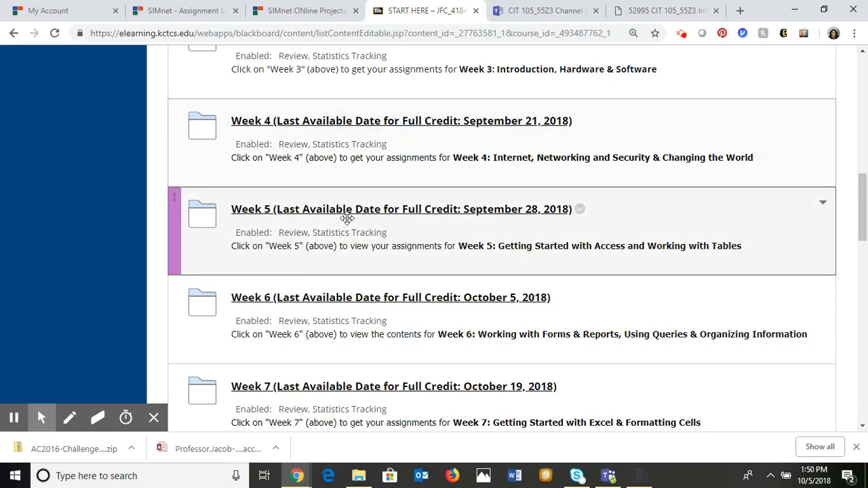
Open the Week 5 folder (September 28, 2018) in Blackboard and look through its list of assignments
{"action": "left_click", "coordinate": [305, 209]}
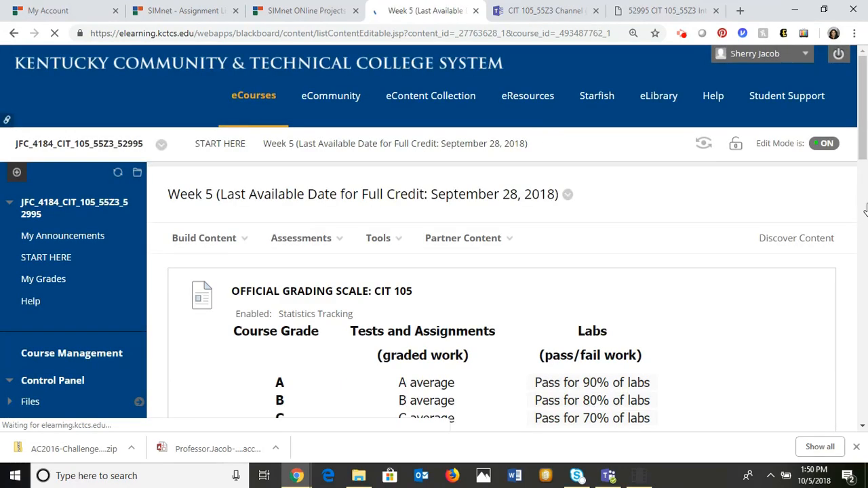
{"action": "scroll", "coordinate": [865, 197], "scroll_direction": "down", "scroll_amount": 5}
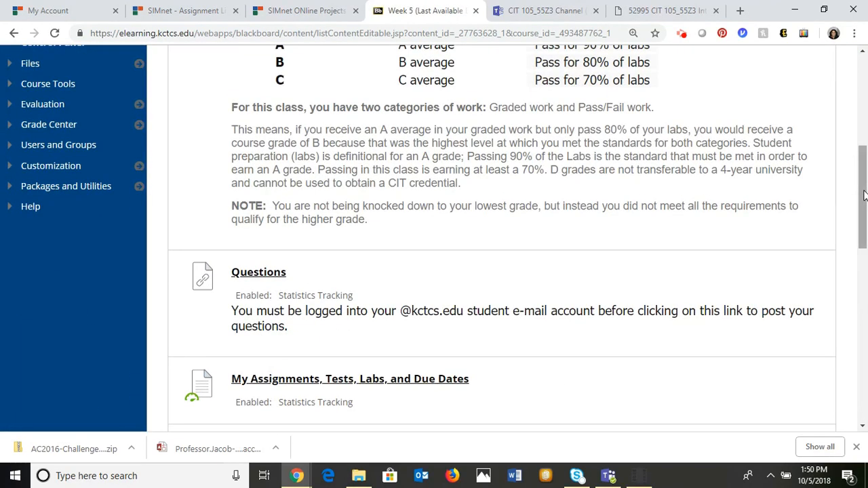
{"action": "left_click", "coordinate": [864, 273]}
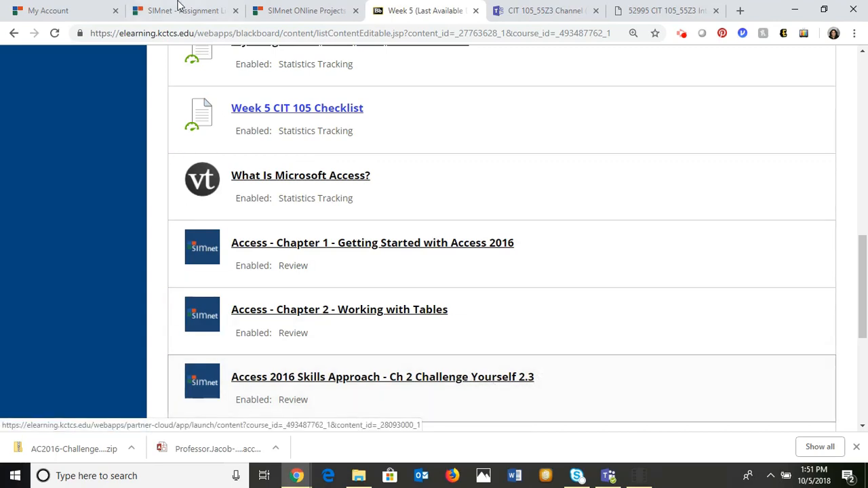
Switch to SIMnet and open the Week 5 project "Access 2016 Skills Approach - Ch 2 Challenge Yourself 2.3"
{"action": "left_click", "coordinate": [179, 8]}
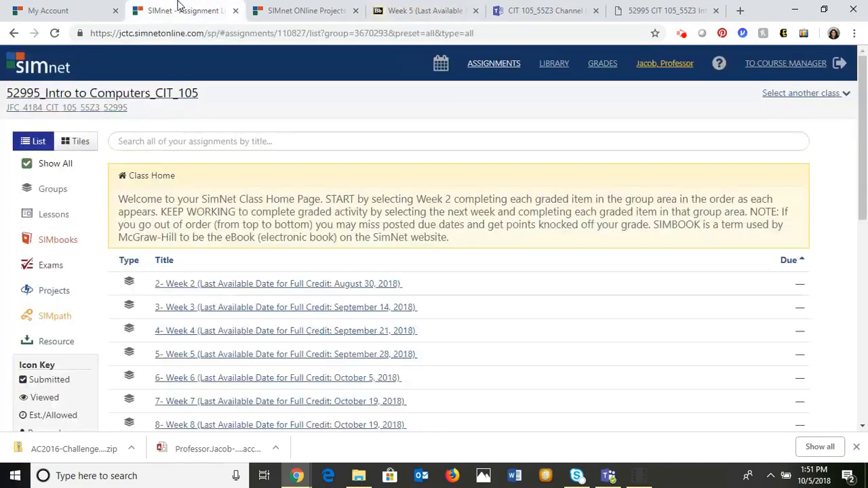
{"action": "left_click", "coordinate": [256, 361]}
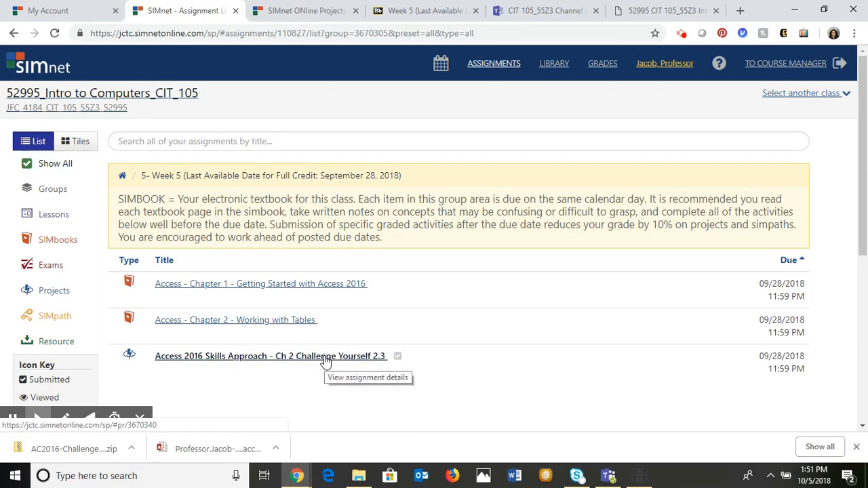
{"action": "left_click", "coordinate": [325, 359]}
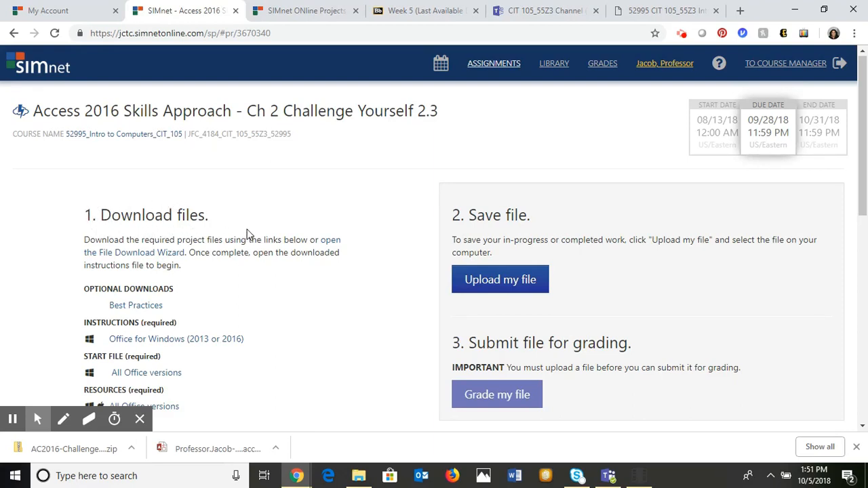
Download the project's start file, instruction file and resource bundle with the File Download Wizard
{"action": "left_click", "coordinate": [171, 257]}
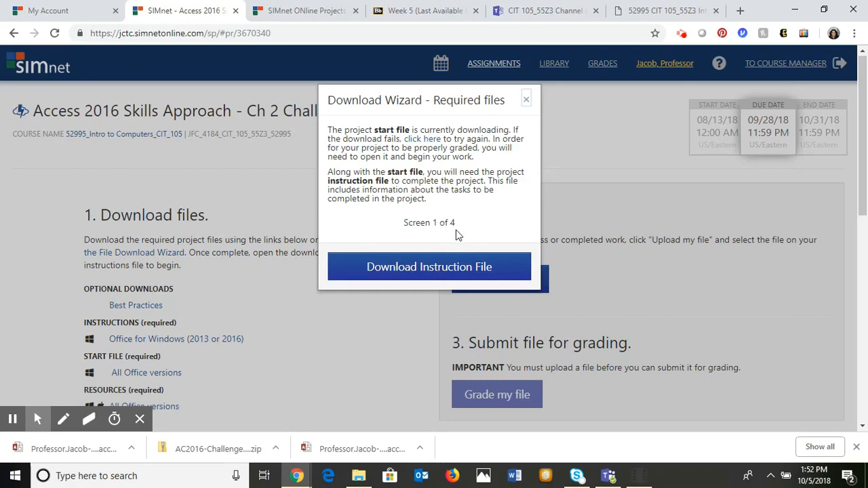
{"action": "left_click", "coordinate": [396, 268]}
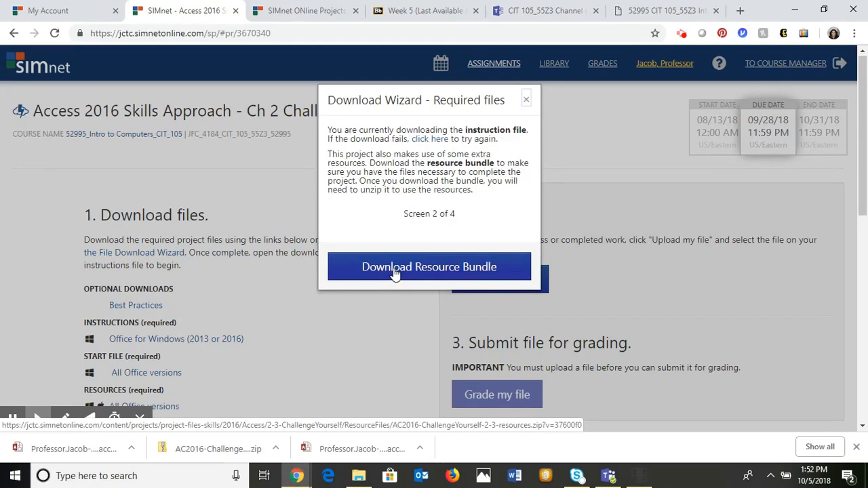
{"action": "left_click", "coordinate": [394, 269]}
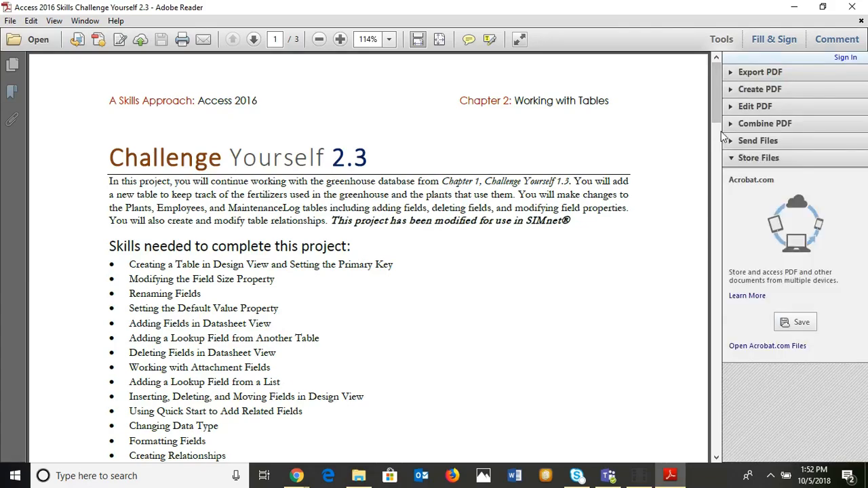
Read the Challenge Yourself 2.3 instructions in Adobe Reader, from the skills list down to the start of item 5
{"action": "scroll", "coordinate": [719, 139], "scroll_direction": "down", "scroll_amount": 5}
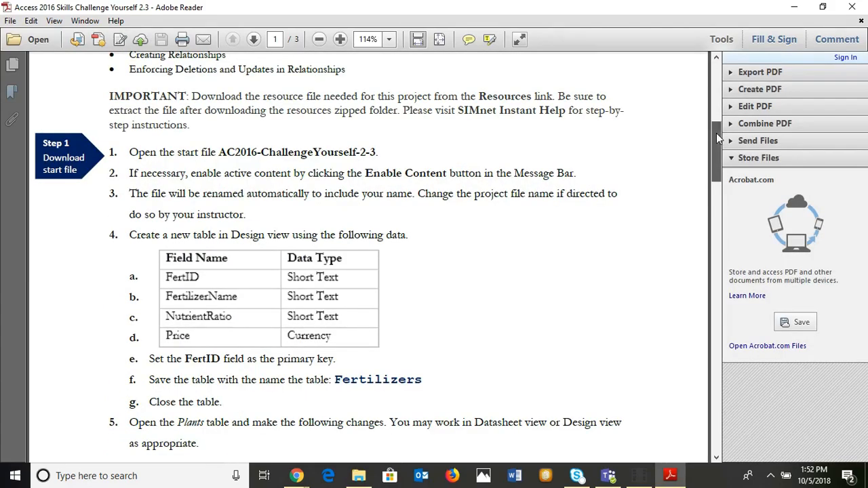
{"action": "mouse_move", "coordinate": [715, 119]}
{"action": "left_mouse_down"}
{"action": "mouse_move", "coordinate": [714, 94]}
{"action": "mouse_move", "coordinate": [723, 116]}
{"action": "mouse_move", "coordinate": [723, 104]}
{"action": "left_mouse_up"}
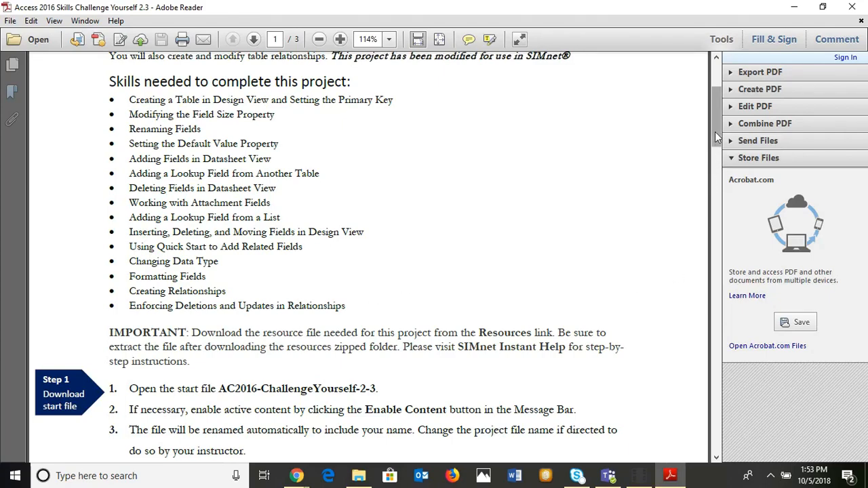
{"action": "left_click_drag", "start_coordinate": [716, 133], "coordinate": [723, 380]}
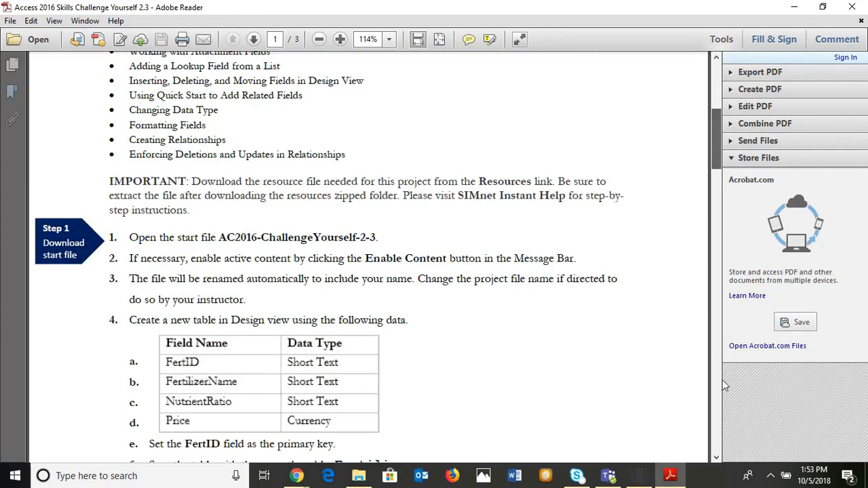
{"action": "left_click", "coordinate": [716, 457]}
{"action": "left_click", "coordinate": [717, 461]}
{"action": "left_click", "coordinate": [716, 461]}
{"action": "left_click", "coordinate": [717, 461]}
{"action": "left_click", "coordinate": [717, 461]}
{"action": "left_click", "coordinate": [717, 461]}
{"action": "left_click", "coordinate": [717, 461]}
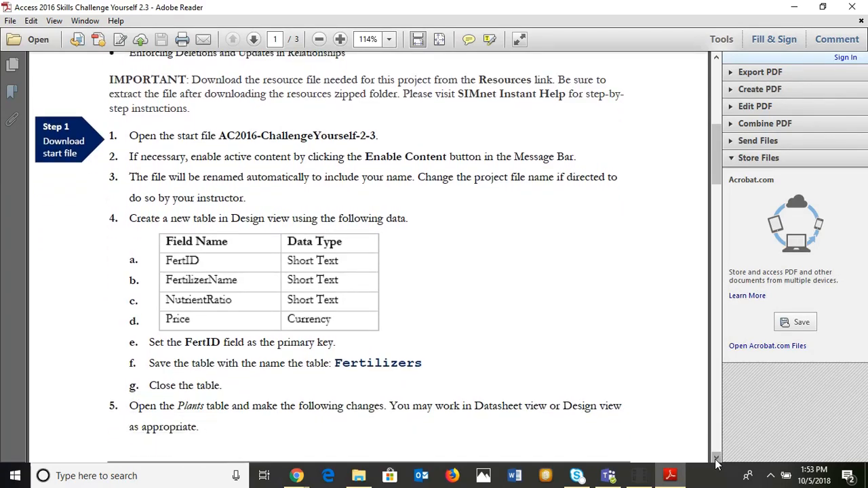
{"action": "left_click", "coordinate": [717, 461]}
{"action": "left_click", "coordinate": [716, 461]}
{"action": "left_click", "coordinate": [717, 461]}
{"action": "left_click", "coordinate": [717, 460]}
{"action": "left_click", "coordinate": [716, 460]}
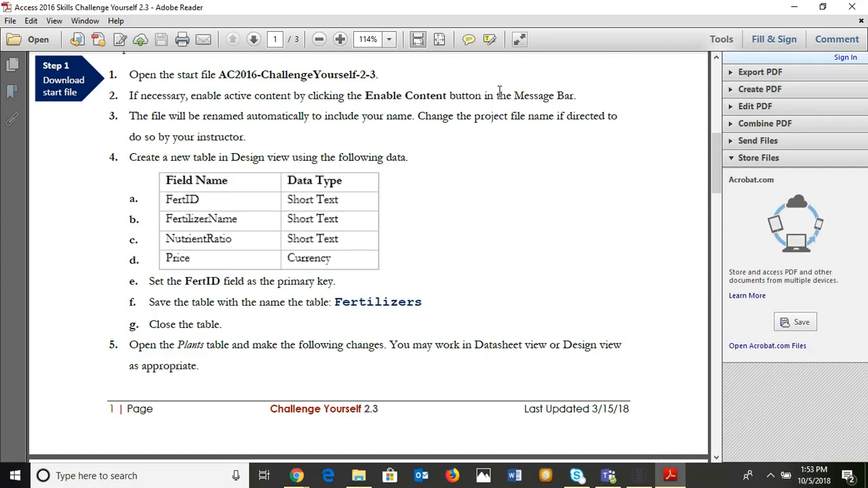
Return to the browser, open the downloaded AC2016-ChallengeYourself-2-3 database in Access and enable its content
{"action": "left_click", "coordinate": [793, 12]}
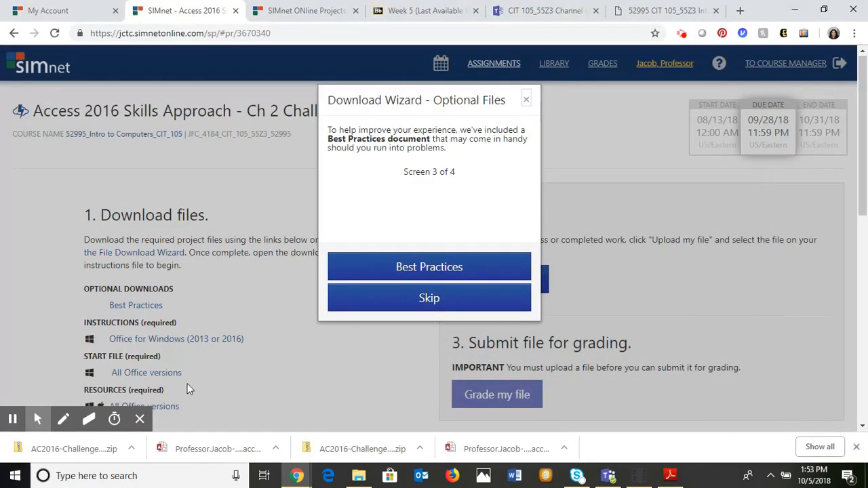
{"action": "left_click", "coordinate": [190, 449]}
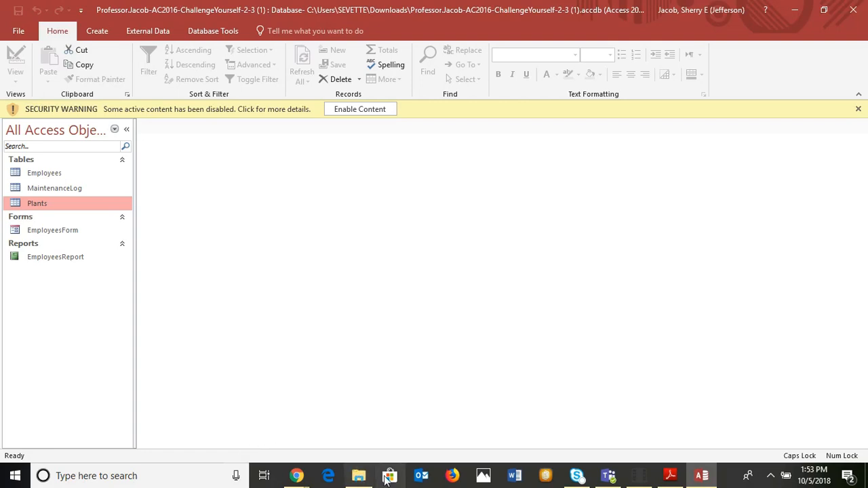
{"action": "mouse_move", "coordinate": [358, 475]}
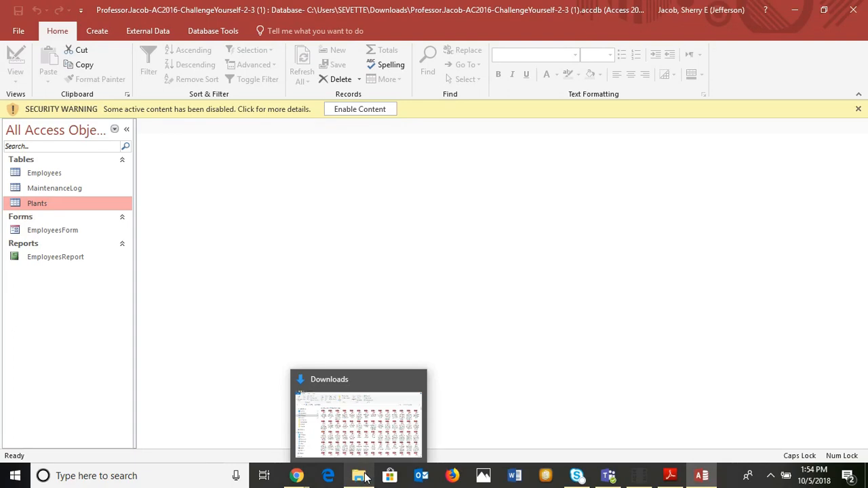
{"action": "left_click", "coordinate": [363, 111]}
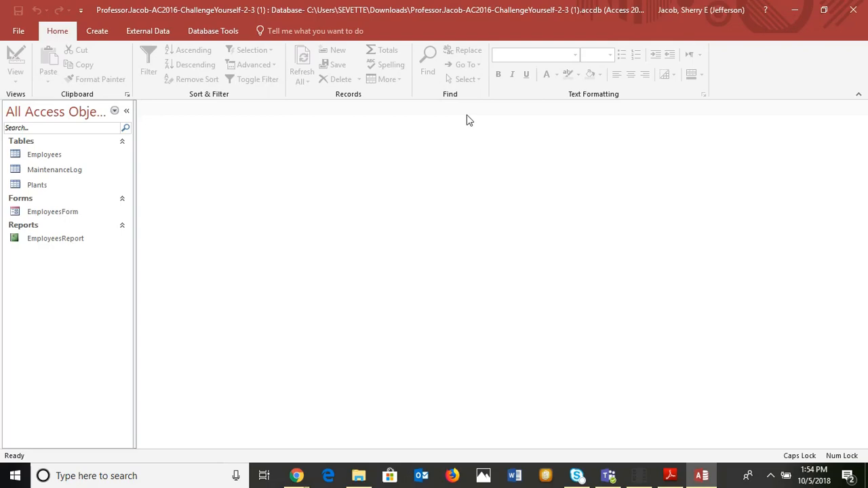
Switch to the instructions in Adobe Reader, review the field names and data types in item 4, and return to the Access database
{"action": "key", "text": "alt+Tab"}
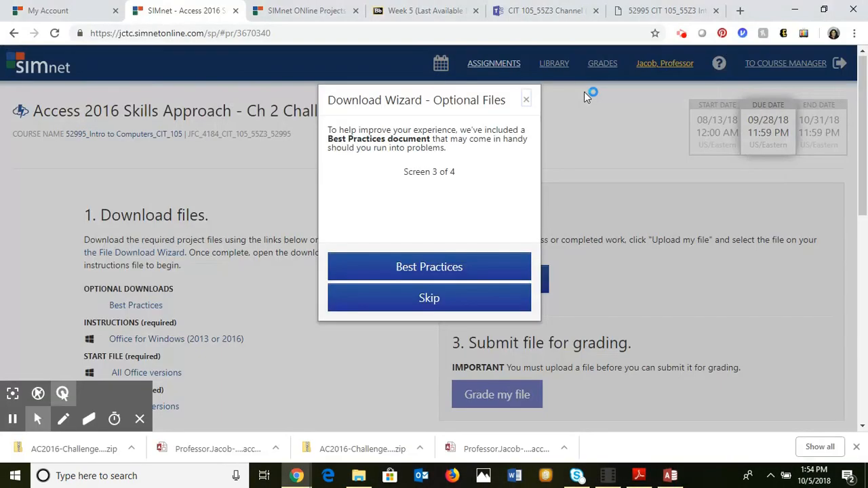
{"action": "key", "text": "alt+Tab"}
{"action": "key", "text": "Tab"}
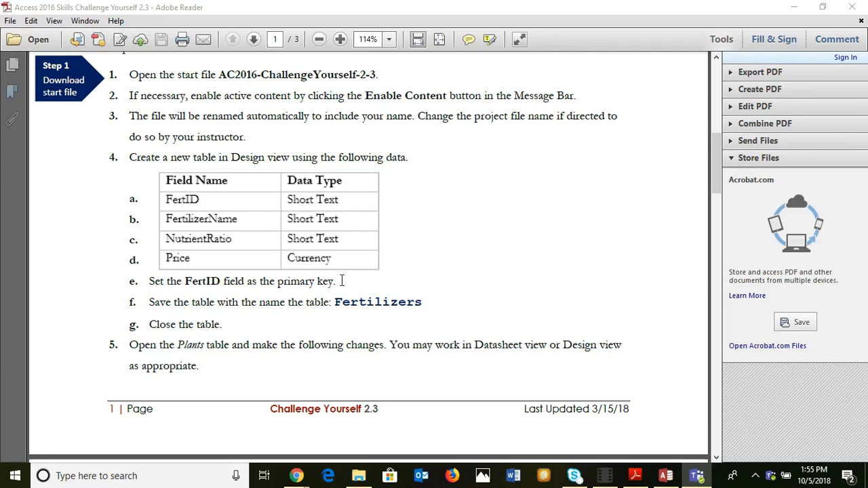
{"action": "left_click", "coordinate": [793, 10]}
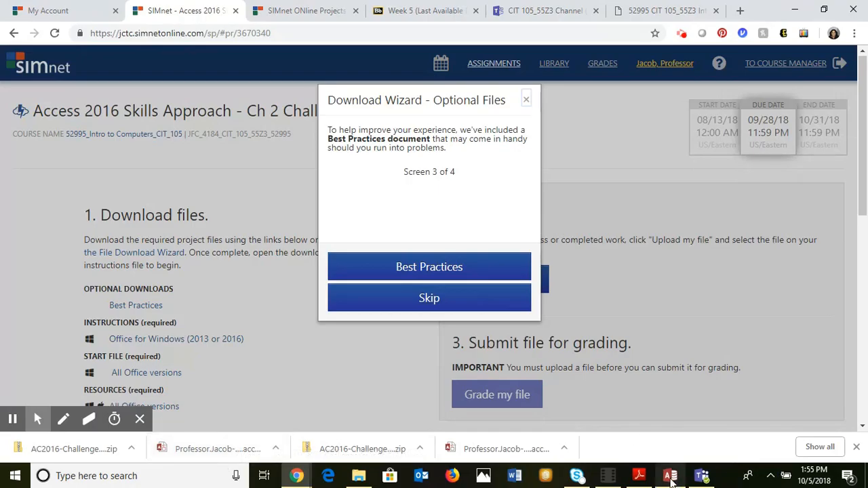
{"action": "left_click", "coordinate": [670, 475]}
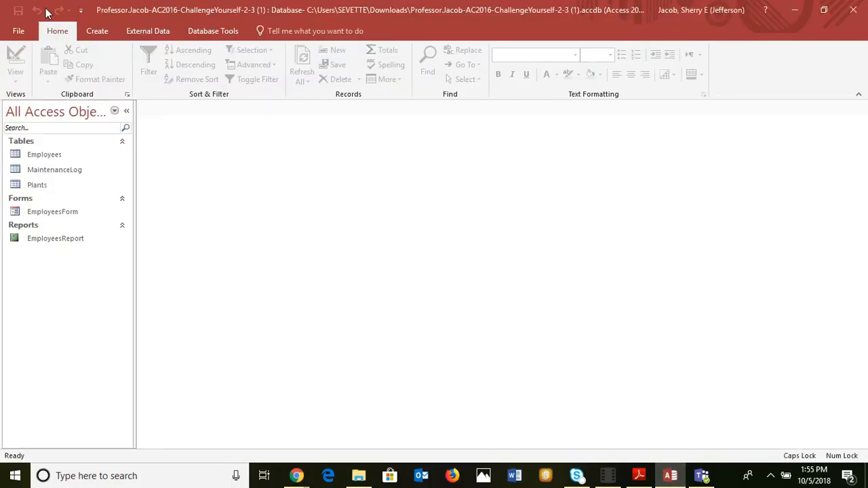
{"action": "left_click", "coordinate": [100, 29]}
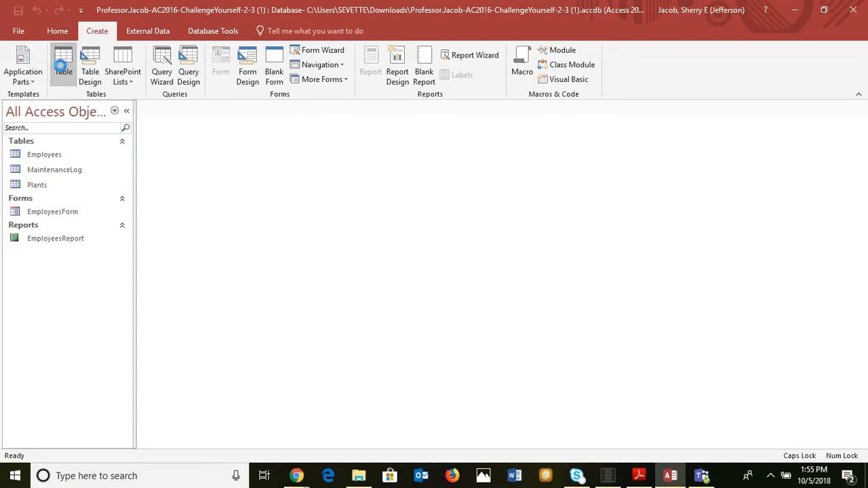
{"action": "left_click", "coordinate": [62, 66]}
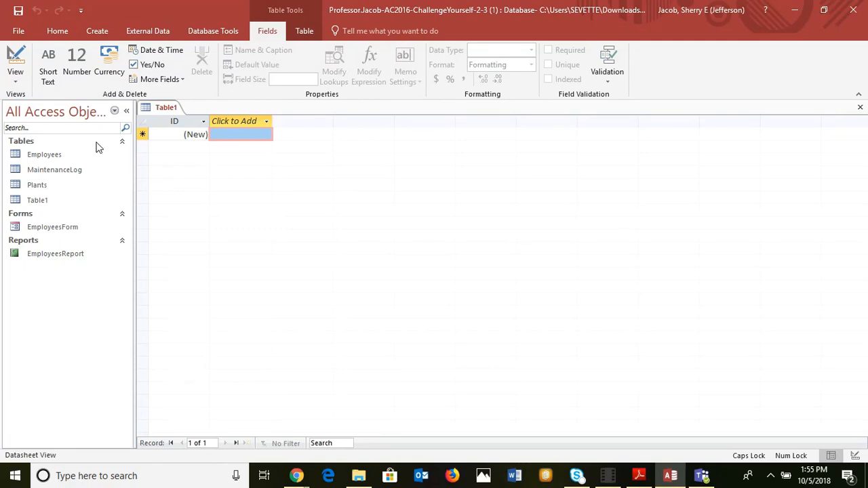
{"action": "type", "text": "f"}
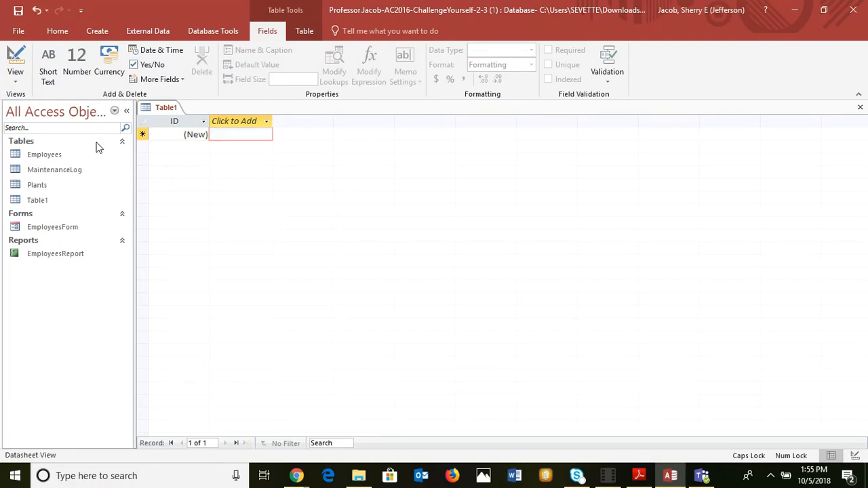
{"action": "key", "text": "alt+Tab"}
{"action": "key", "text": "alt+Tab"}
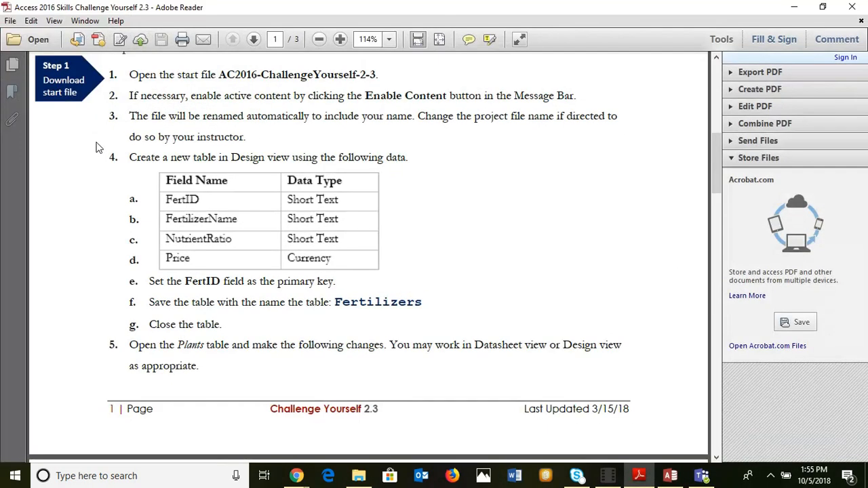
{"action": "key", "text": "alt+Tab"}
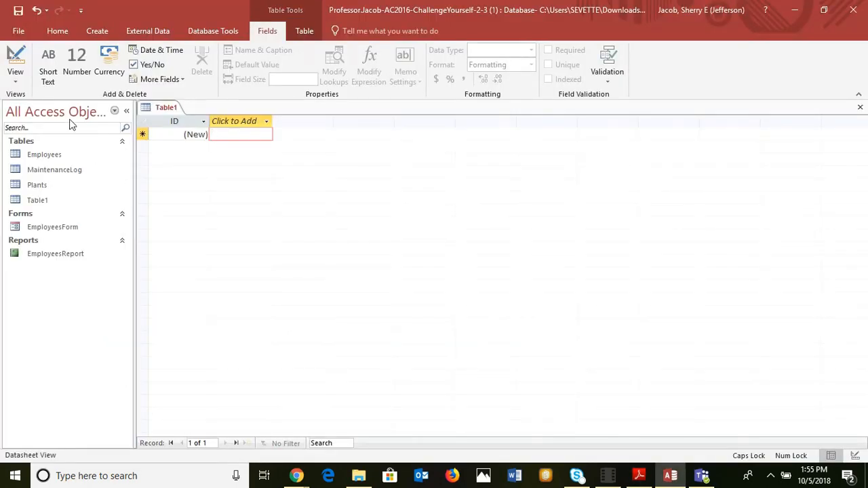
{"action": "key", "text": "ctrl+v"}
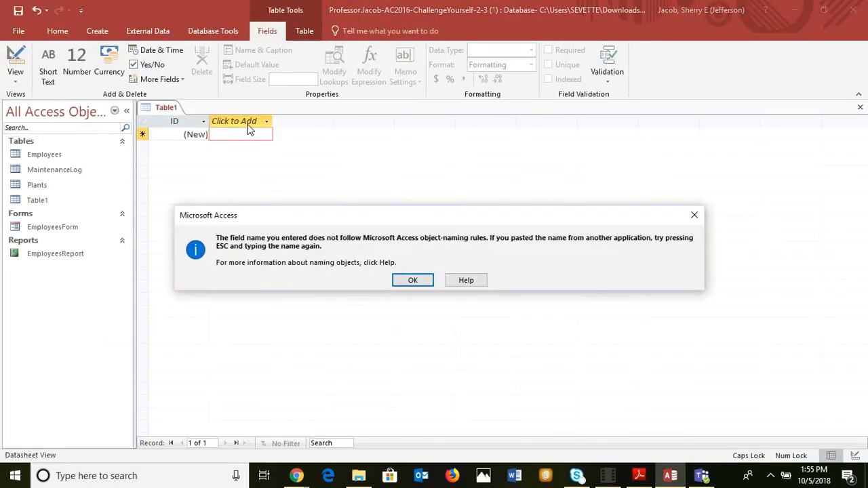
{"action": "left_click", "coordinate": [413, 280]}
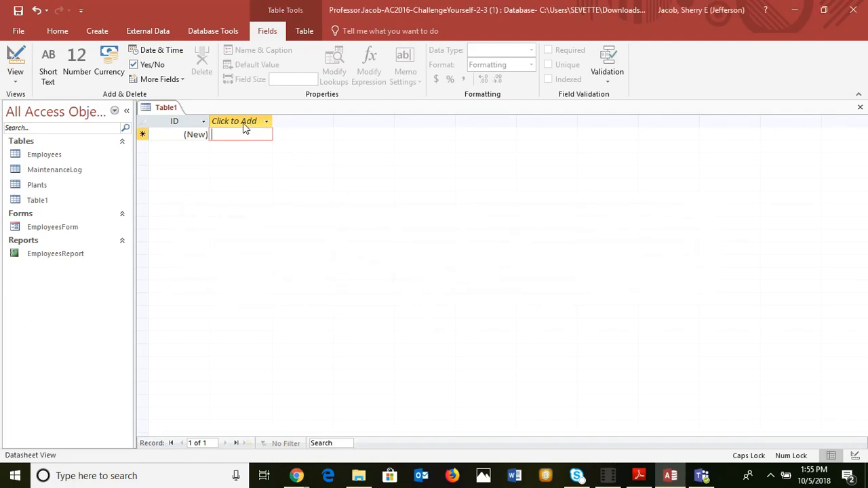
{"action": "key", "text": "ctrl+v"}
{"action": "left_click", "coordinate": [413, 281]}
{"action": "key", "text": "ctrl+v"}
{"action": "left_click", "coordinate": [412, 280]}
{"action": "left_click", "coordinate": [861, 111]}
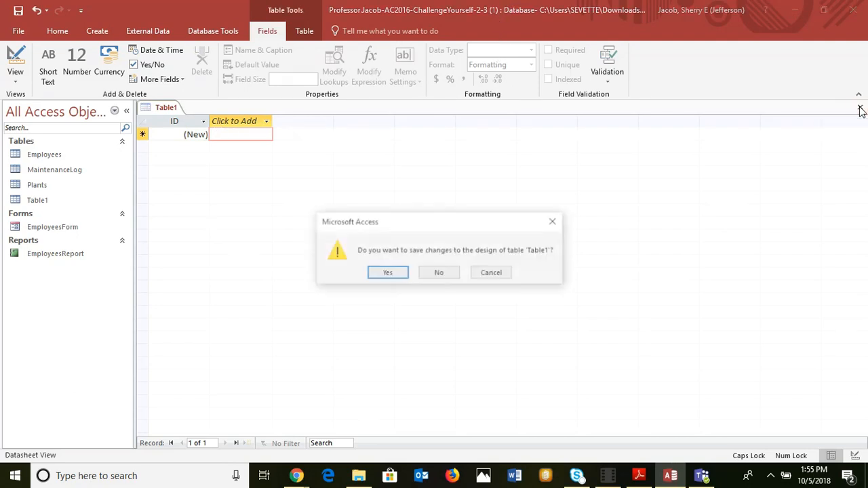
{"action": "left_click", "coordinate": [443, 275]}
{"action": "left_click", "coordinate": [409, 280]}
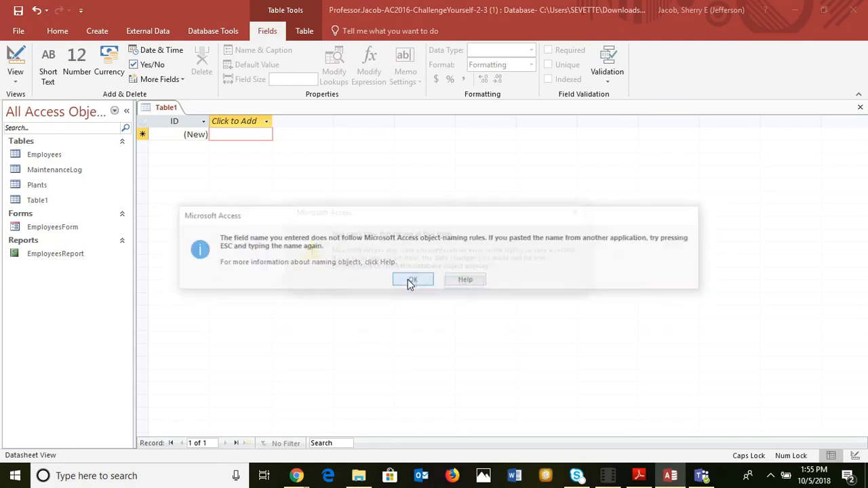
{"action": "left_click", "coordinate": [414, 285]}
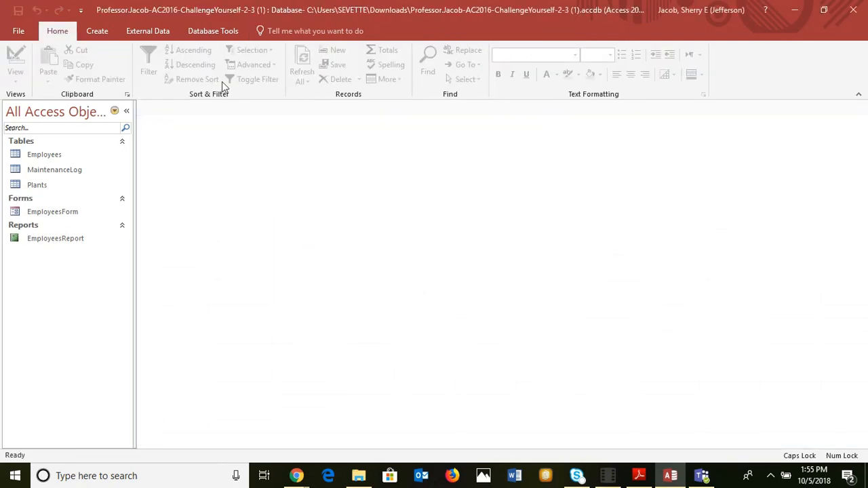
Create a new table in Datasheet view and add a Short Text field named FertID
{"action": "left_click", "coordinate": [92, 32]}
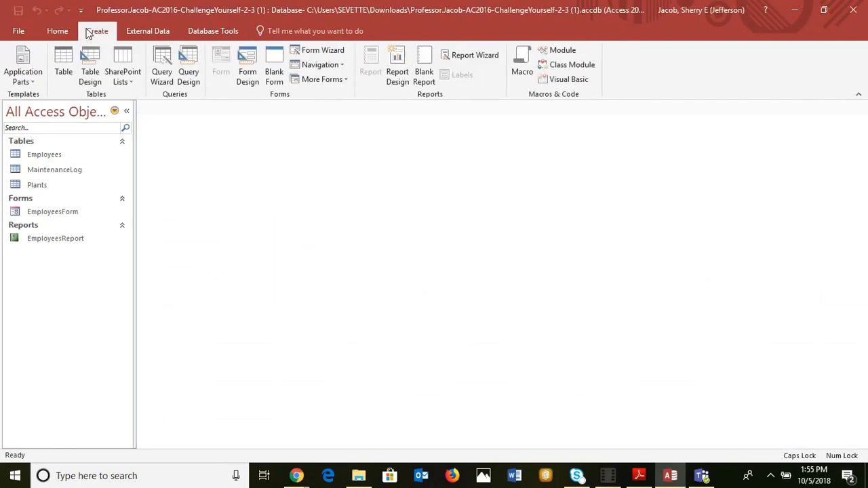
{"action": "left_click", "coordinate": [63, 65]}
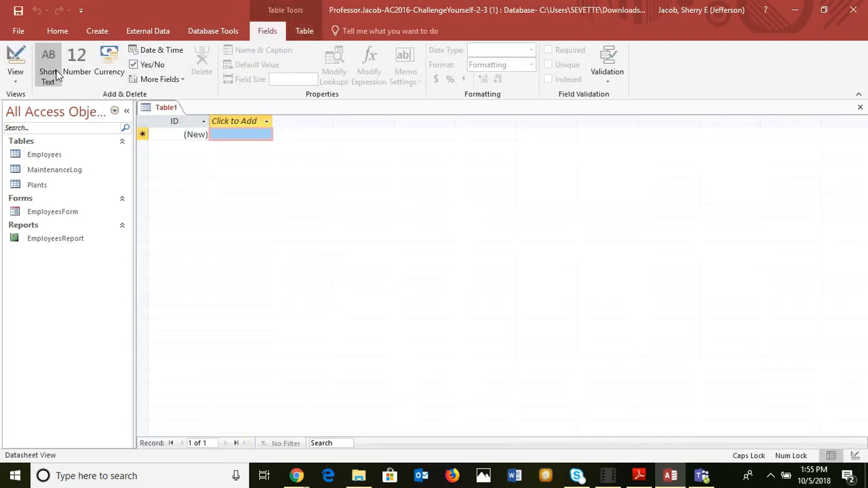
{"action": "left_click", "coordinate": [267, 121]}
{"action": "left_click", "coordinate": [249, 137]}
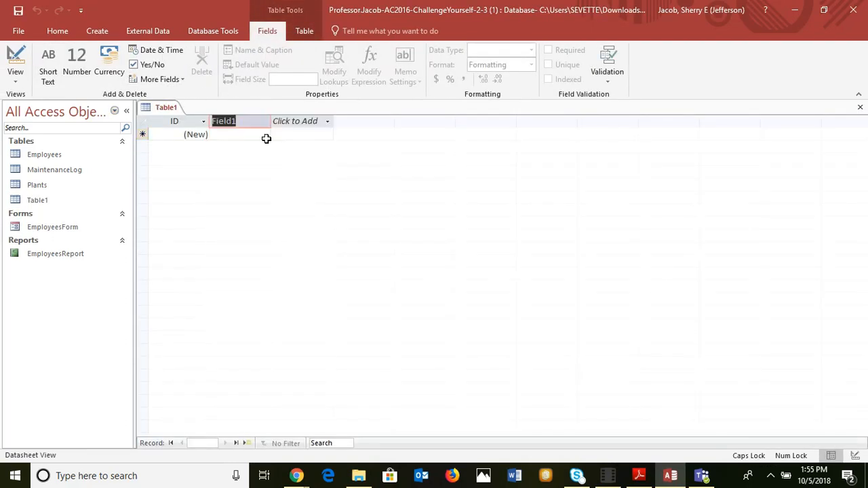
{"action": "type", "text": "fER"}
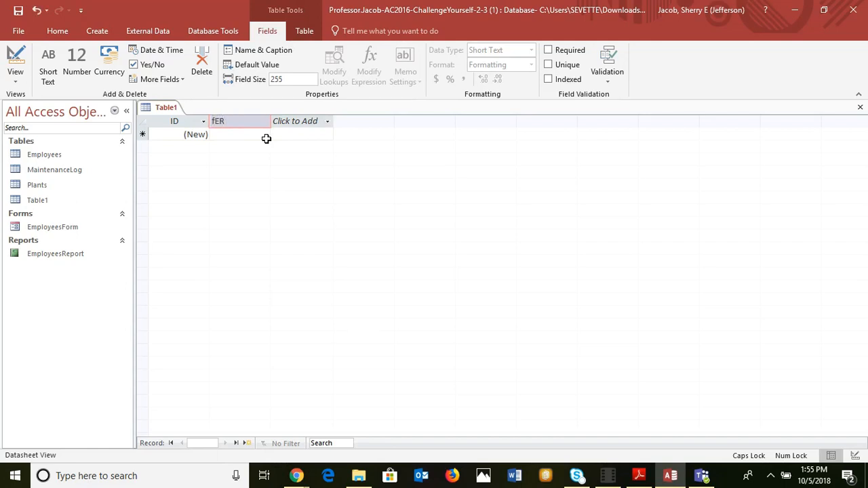
{"action": "key", "text": "Caps_Lock"}
{"action": "type", "text": "ertID"}
{"action": "key", "text": "Return"}
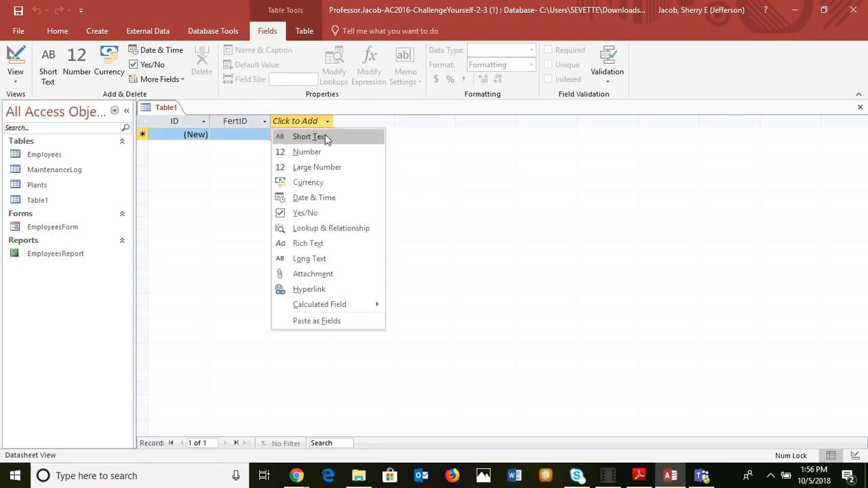
Check the next field in the Adobe Reader instructions, return to Access and add a Short Text field named FertilizerName
{"action": "key", "text": "alt+Tab"}
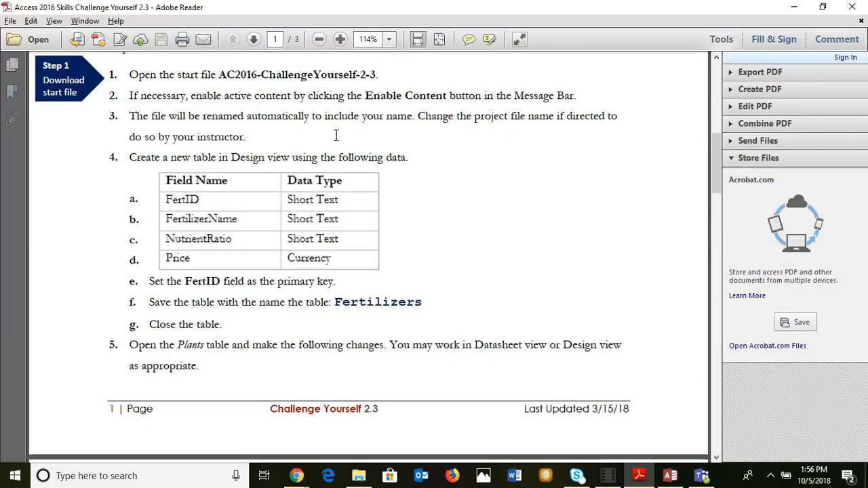
{"action": "key", "text": "alt+Tab"}
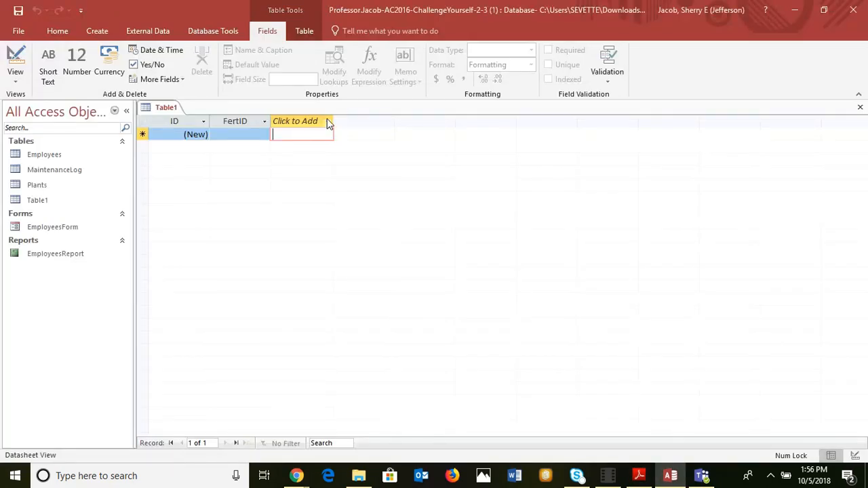
{"action": "left_click", "coordinate": [328, 123]}
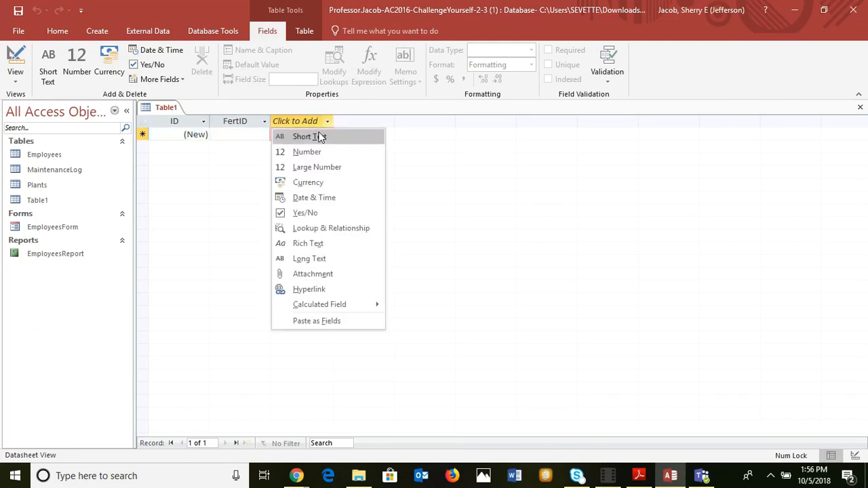
{"action": "left_click", "coordinate": [319, 137]}
{"action": "type", "text": "F"}
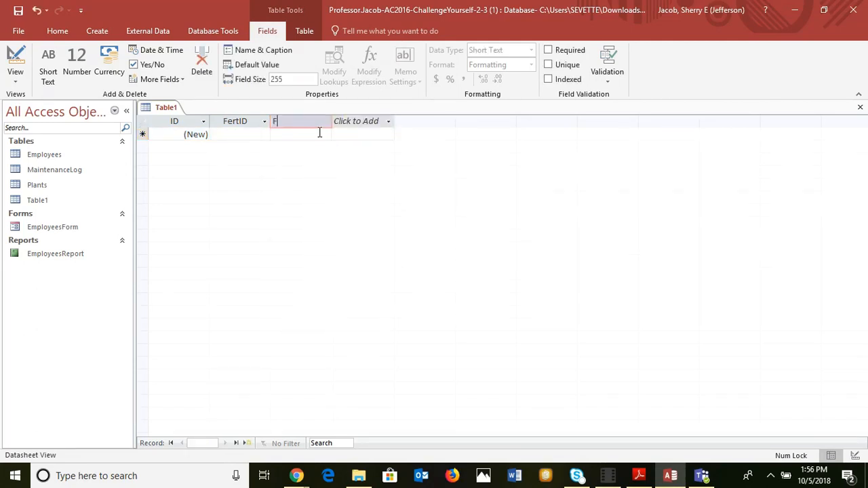
{"action": "type", "text": "ertilizerName"}
{"action": "key", "text": "Tab"}
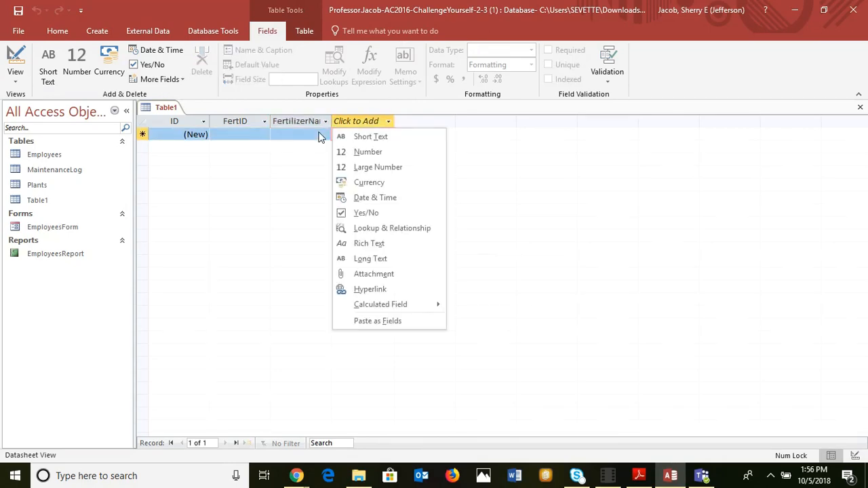
Add a Short Text field named NurtientRatio after FertilizerName, checking the field list in the Adobe Reader instructions
{"action": "left_click", "coordinate": [360, 136]}
{"action": "key", "text": "alt+Tab"}
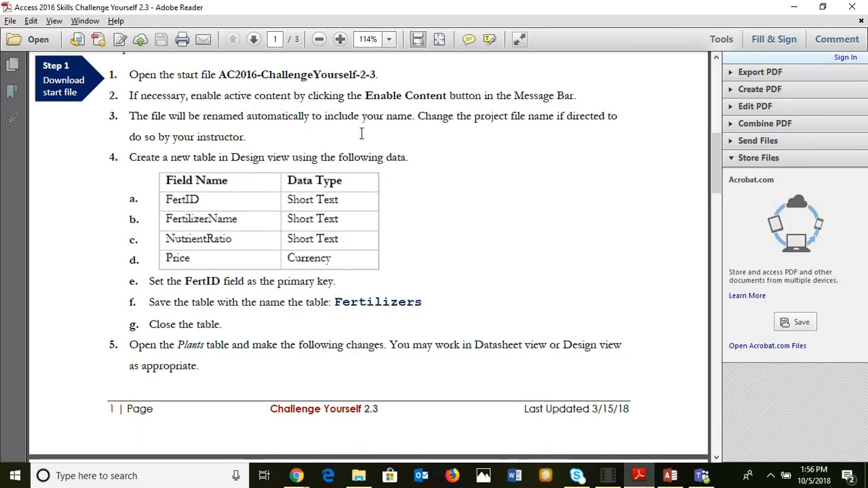
{"action": "key", "text": "alt+Tab"}
{"action": "type", "text": "N"}
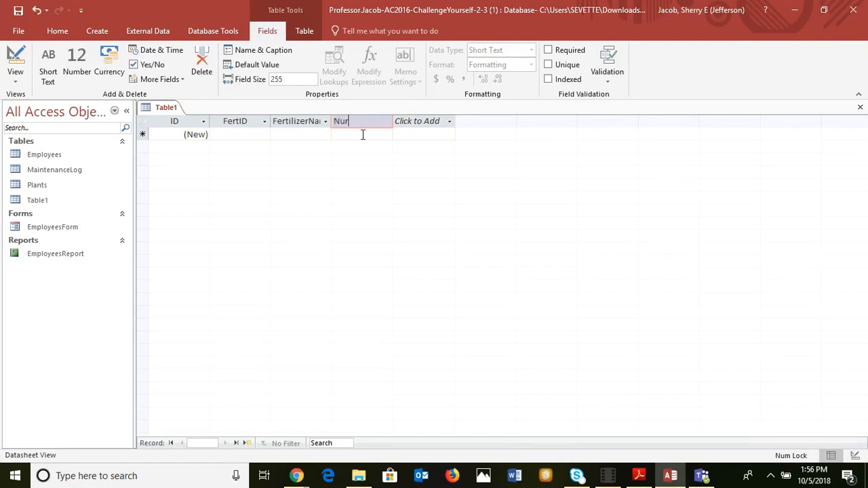
{"action": "type", "text": "urtientRati"}
{"action": "key", "text": "Return"}
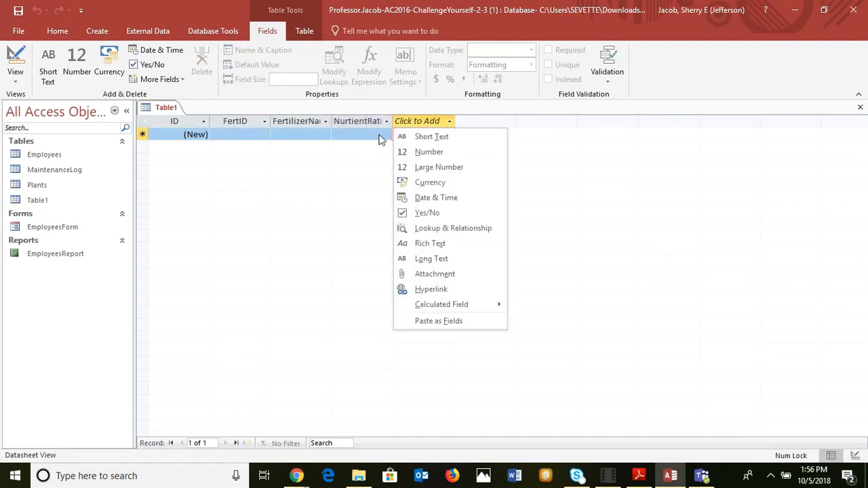
Add a Currency field named Price as the table's last field, checking the field list in the Adobe Reader instructions
{"action": "left_click", "coordinate": [437, 183]}
{"action": "key", "text": "alt+Tab"}
{"action": "key", "text": "alt+Tab"}
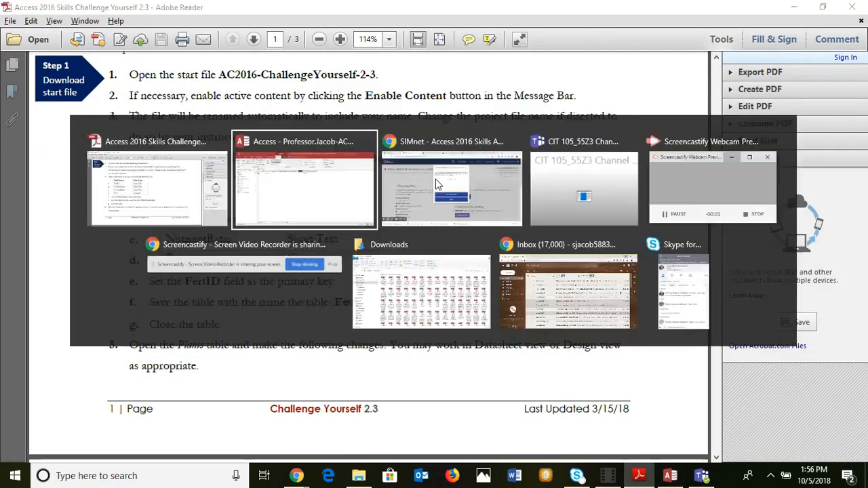
{"action": "type", "text": "Price"}
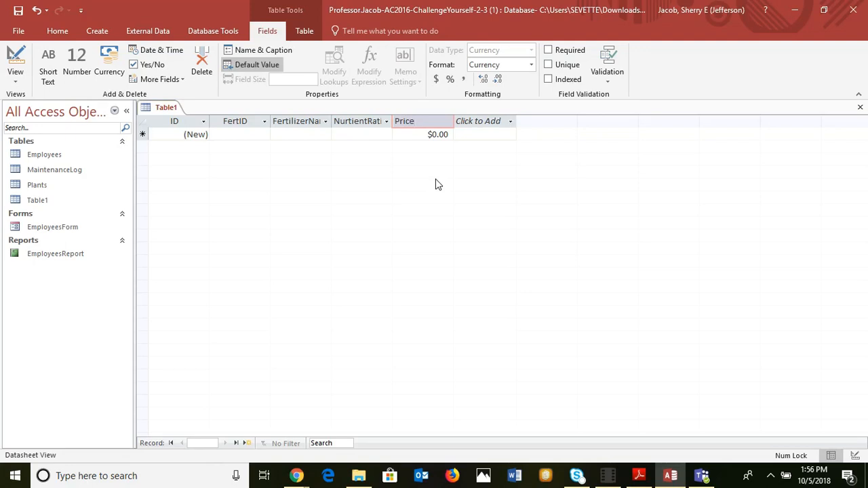
{"action": "key", "text": "Return"}
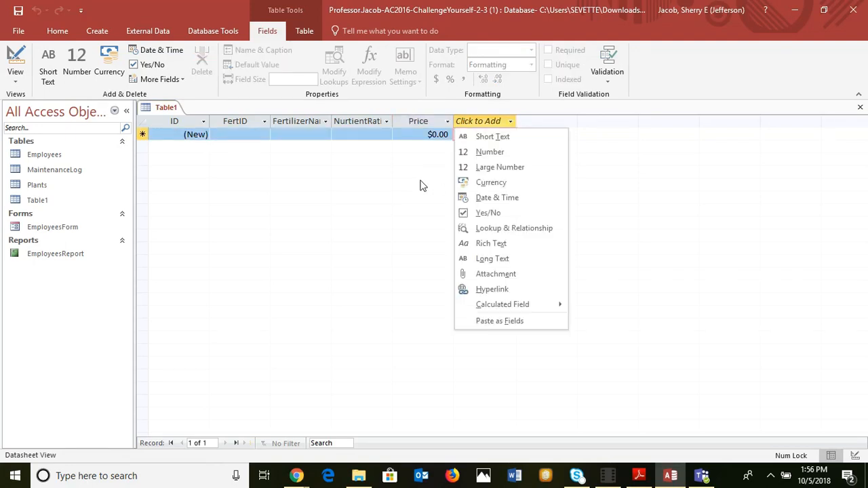
{"action": "key", "text": "Escape"}
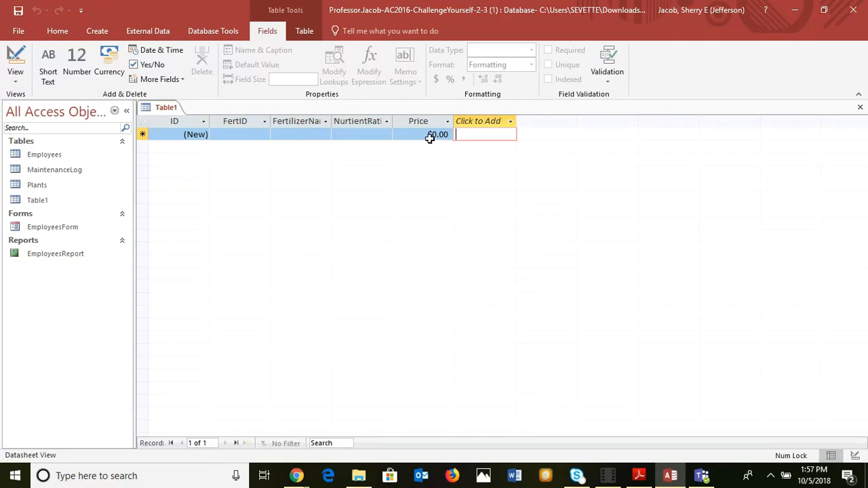
Read the primary key instruction in Adobe Reader, return to Access and look for a primary key command for the FertID field
{"action": "key", "text": "alt+Tab"}
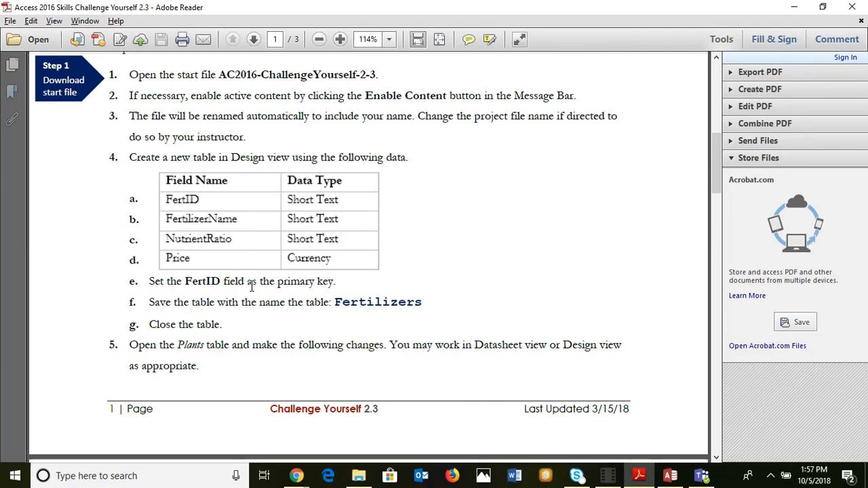
{"action": "key", "text": "alt+Tab"}
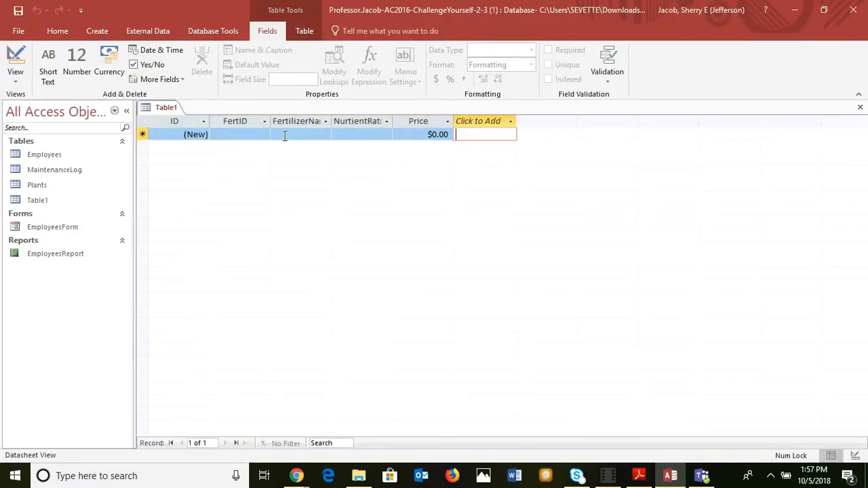
{"action": "left_click", "coordinate": [243, 133]}
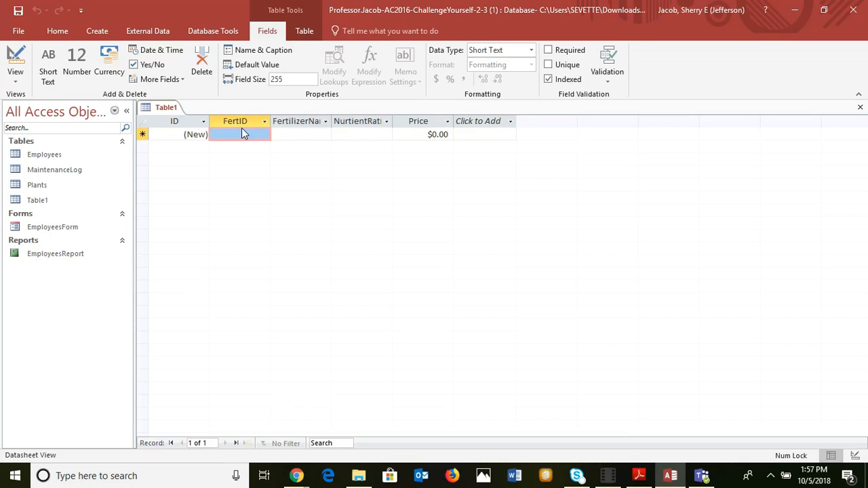
{"action": "left_click", "coordinate": [302, 34]}
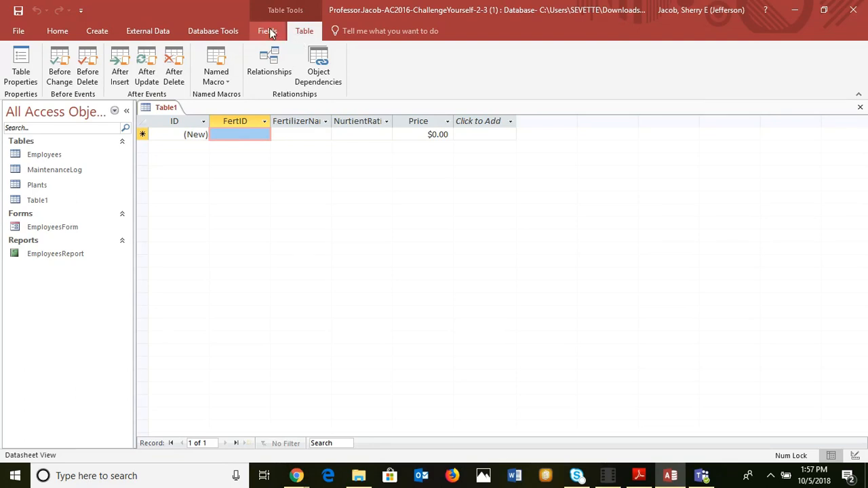
{"action": "left_click", "coordinate": [269, 31]}
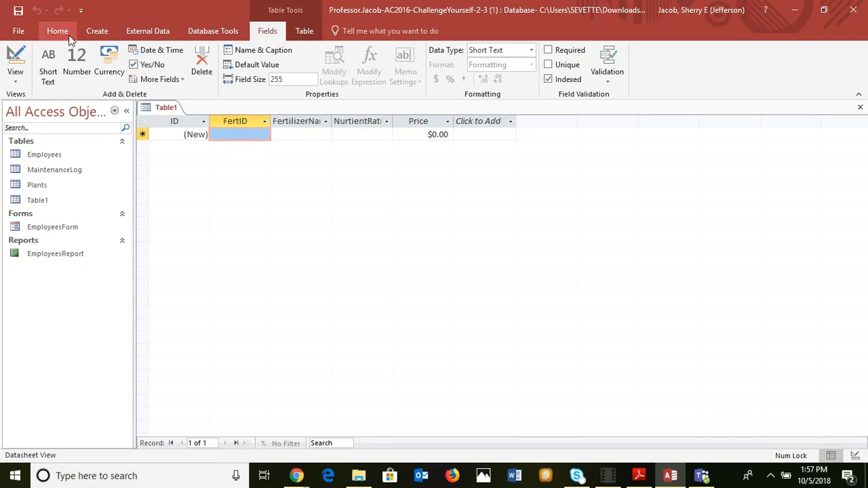
{"action": "left_click", "coordinate": [218, 31]}
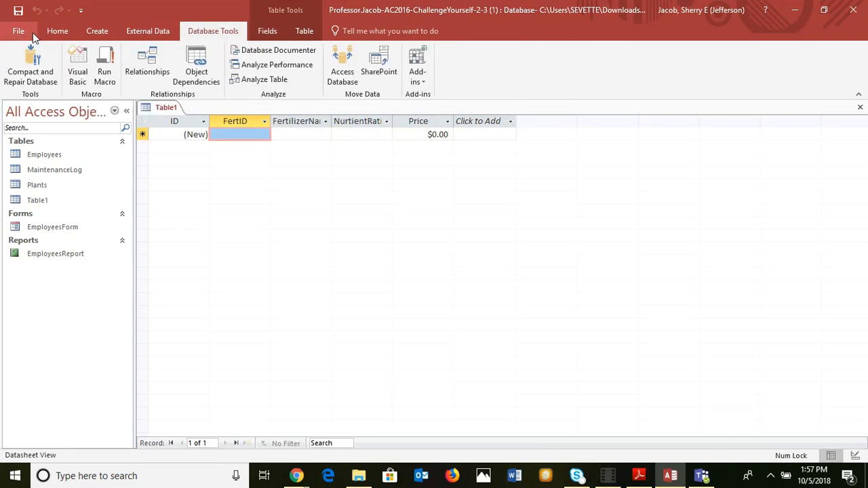
{"action": "left_click", "coordinate": [58, 31]}
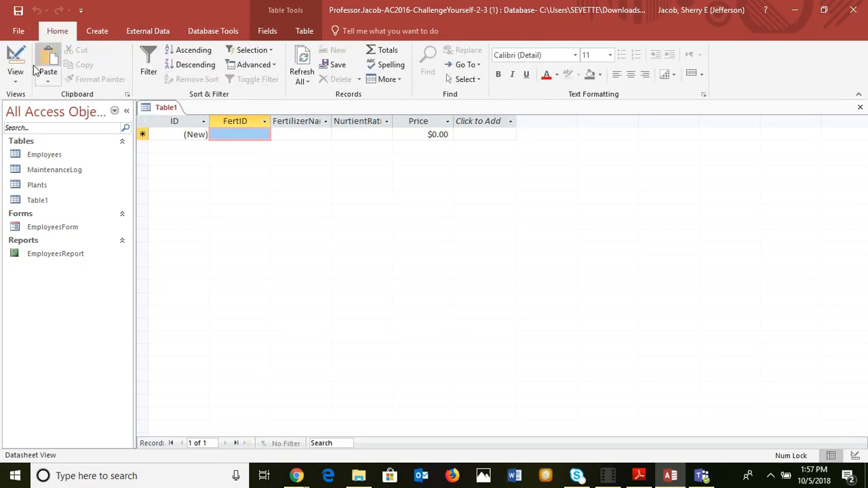
Switch the new table to Design view, saving it as Fertilizers after checking the required name in the Adobe Reader instructions
{"action": "left_click", "coordinate": [15, 80]}
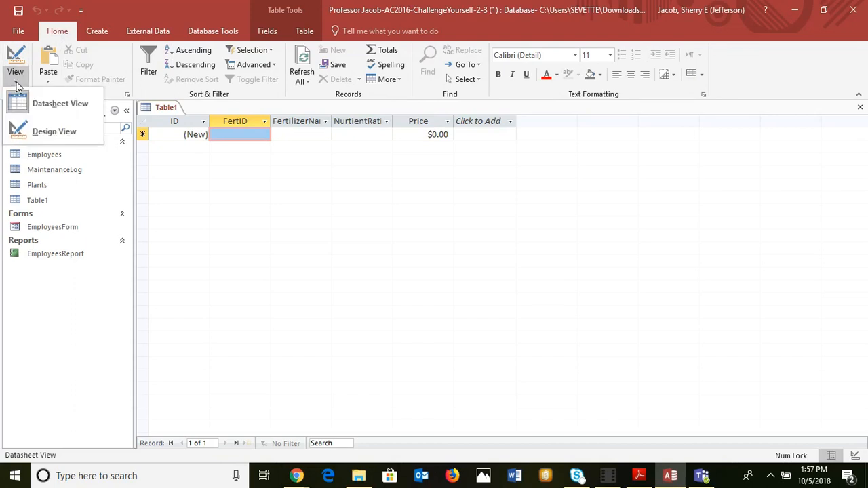
{"action": "left_click", "coordinate": [48, 136]}
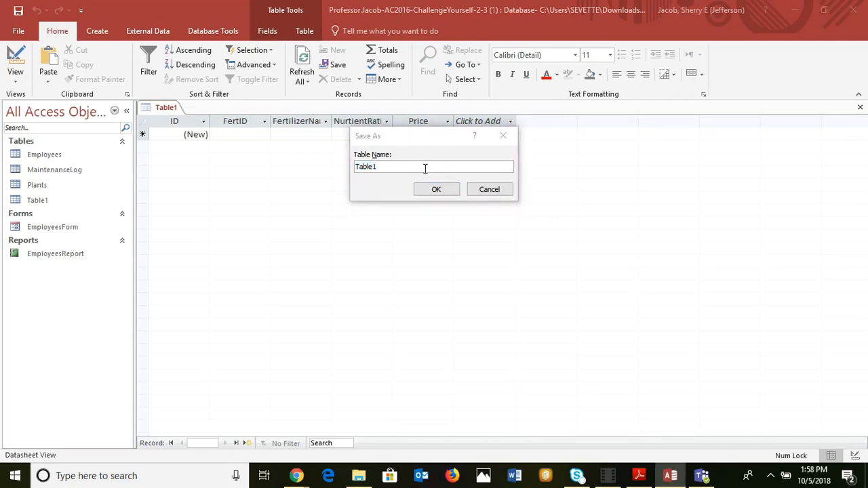
{"action": "key", "text": "alt+Tab"}
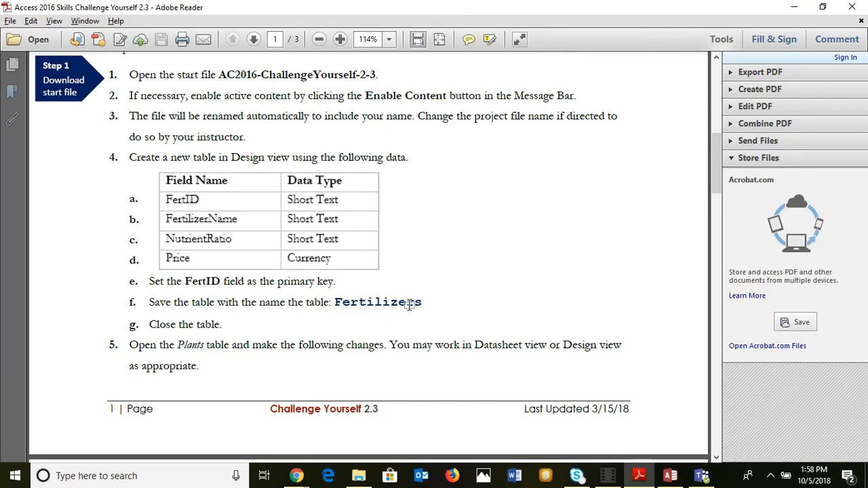
{"action": "key", "text": "alt+Tab"}
{"action": "type", "text": "Fer"}
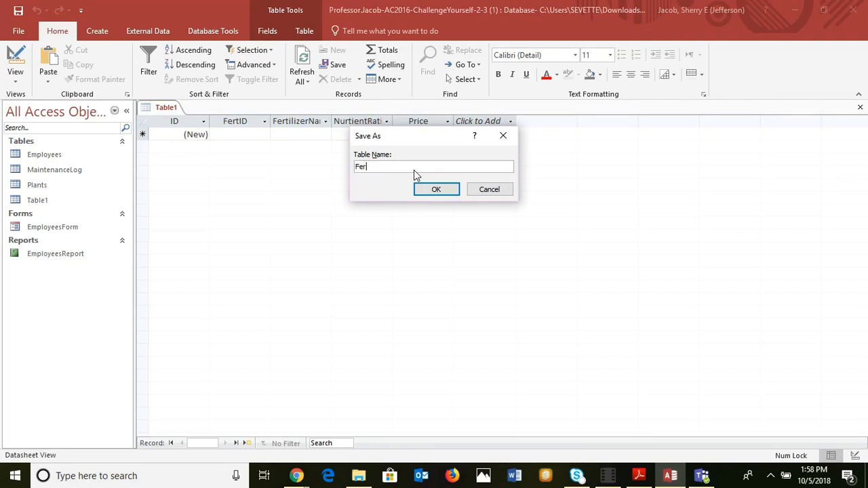
{"action": "type", "text": "tilizers"}
{"action": "left_click", "coordinate": [434, 190]}
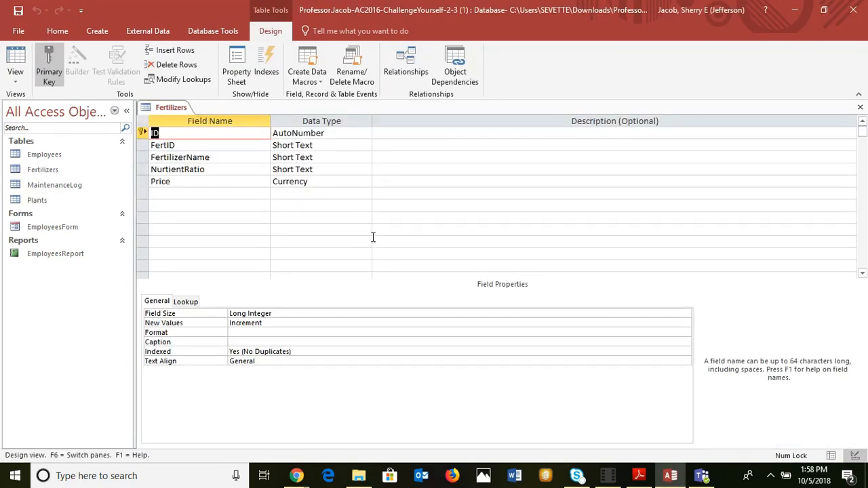
Set FertID as the primary key of the Fertilizers table, check the rest of item 4 in Adobe Reader and return to Access
{"action": "left_click", "coordinate": [142, 145]}
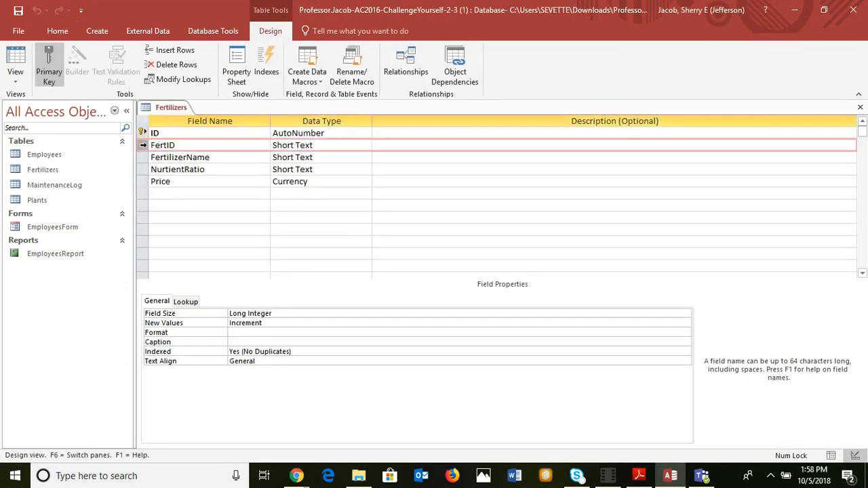
{"action": "left_click", "coordinate": [48, 73]}
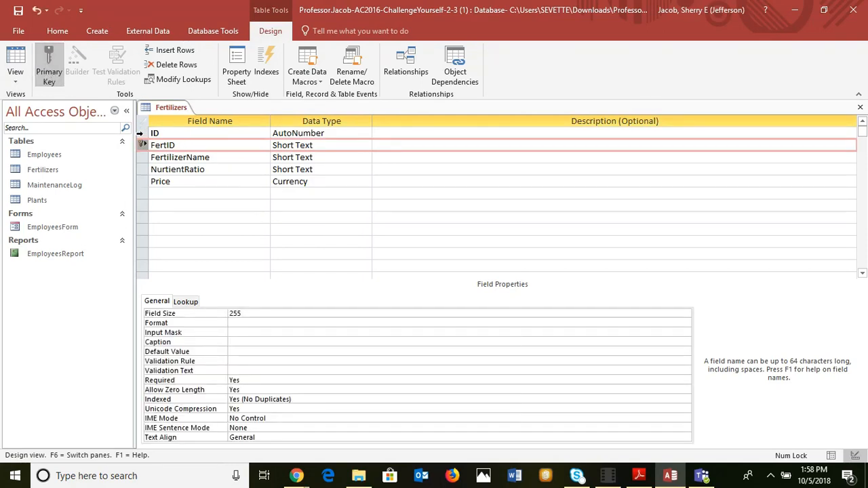
{"action": "left_click", "coordinate": [144, 133]}
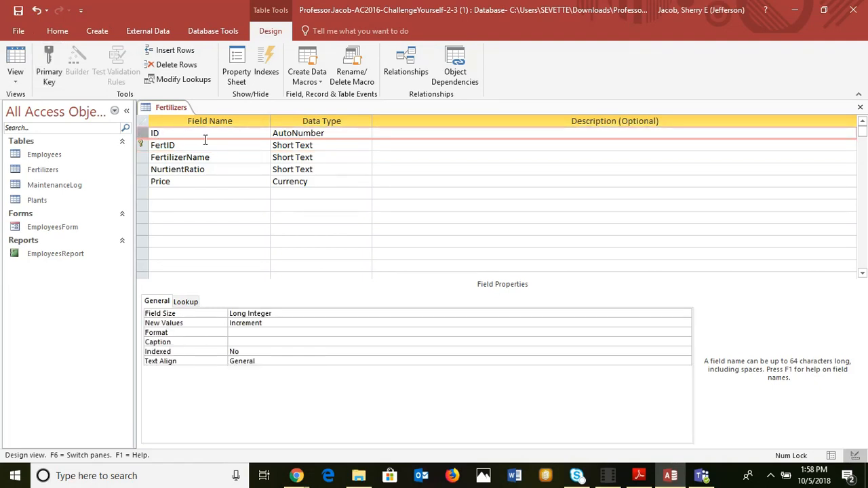
{"action": "left_click", "coordinate": [141, 145]}
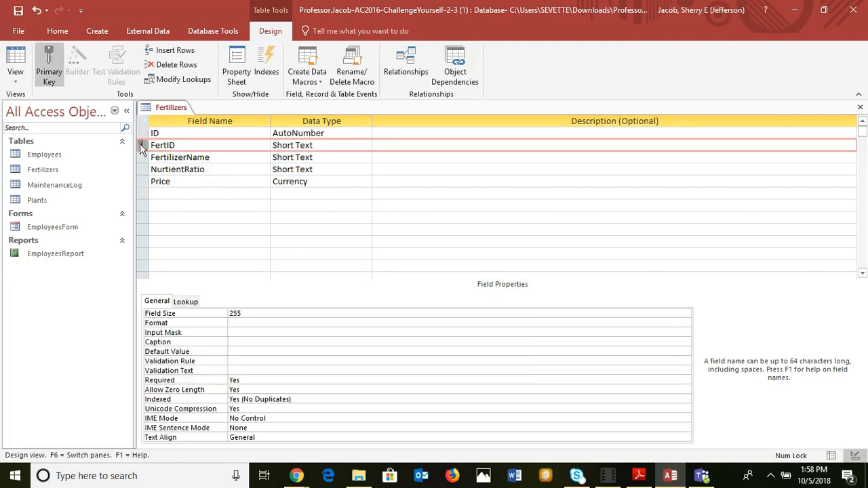
{"action": "key", "text": "alt+Tab"}
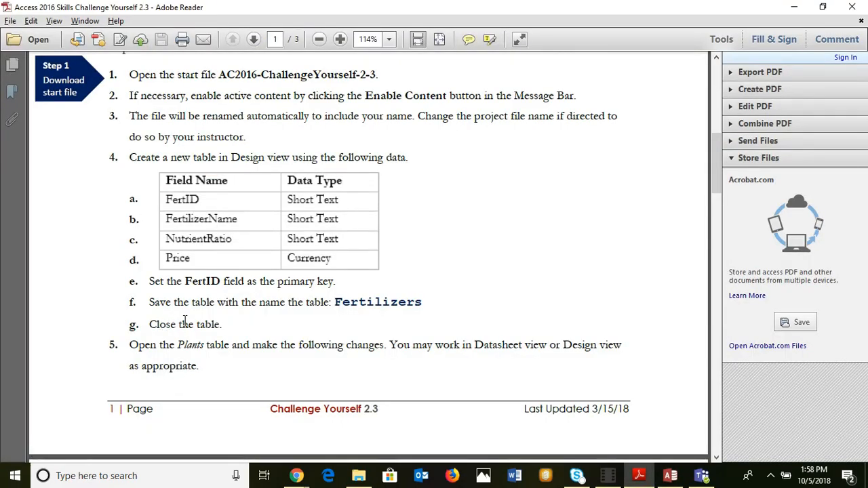
{"action": "key", "text": "alt+Tab"}
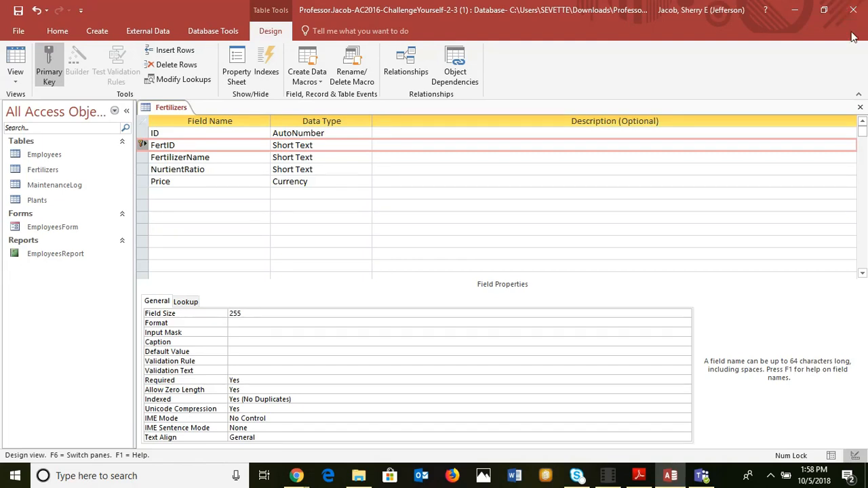
Close the Fertilizers table, saving the changes to its design
{"action": "left_click", "coordinate": [860, 109]}
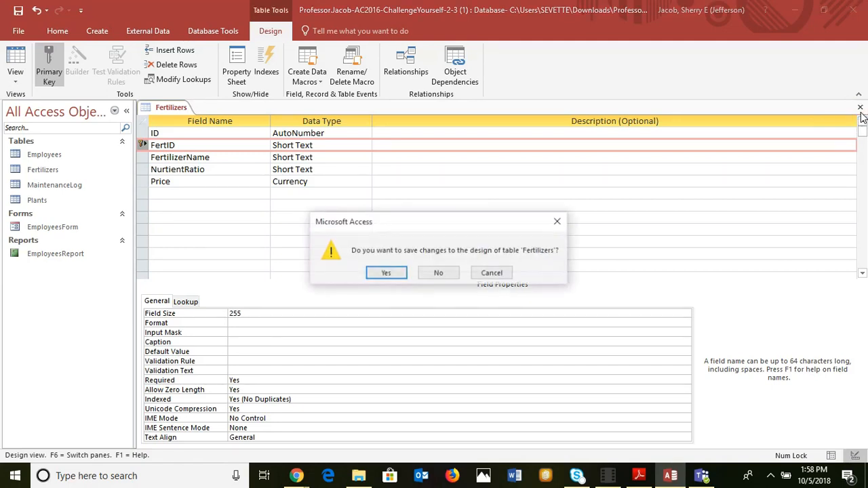
{"action": "left_click", "coordinate": [384, 273]}
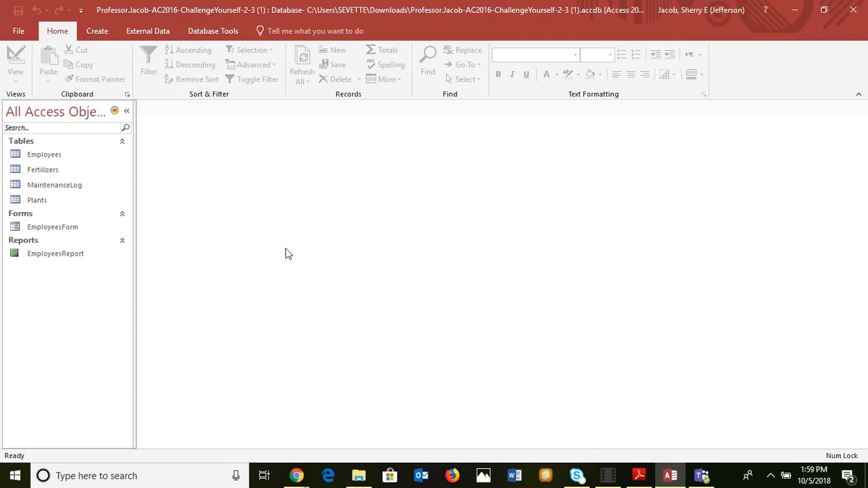
Switch to Adobe Reader and read the item 5 instructions for changing the Plants table
{"action": "key", "text": "alt+Tab"}
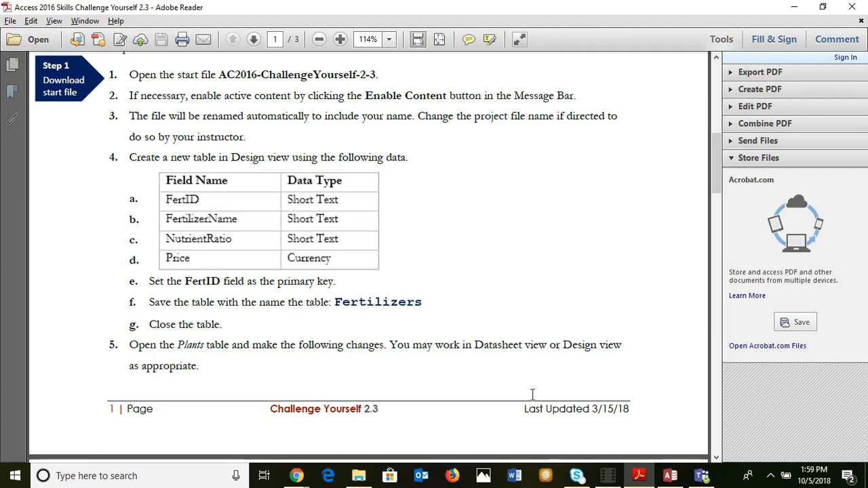
{"action": "left_click", "coordinate": [715, 459]}
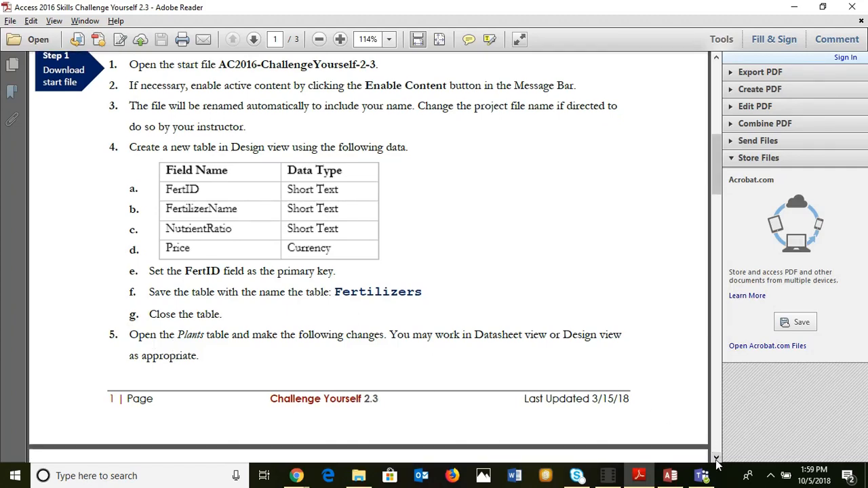
{"action": "left_click", "coordinate": [716, 459]}
{"action": "left_click", "coordinate": [716, 459]}
{"action": "left_click", "coordinate": [716, 460]}
{"action": "left_click", "coordinate": [716, 459]}
{"action": "left_click", "coordinate": [716, 460]}
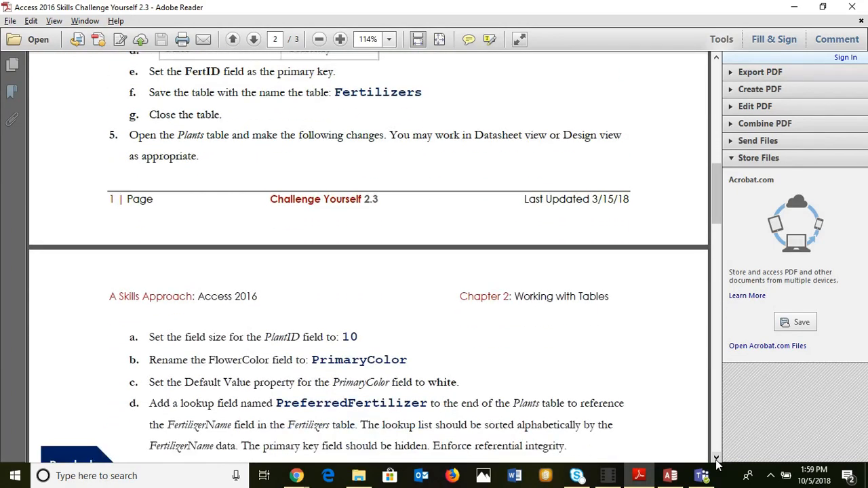
{"action": "left_click", "coordinate": [716, 459]}
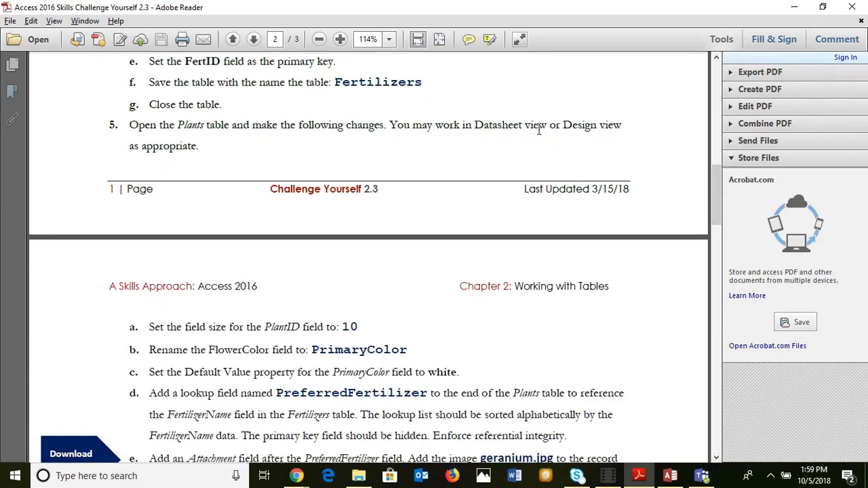
{"action": "left_click", "coordinate": [717, 459]}
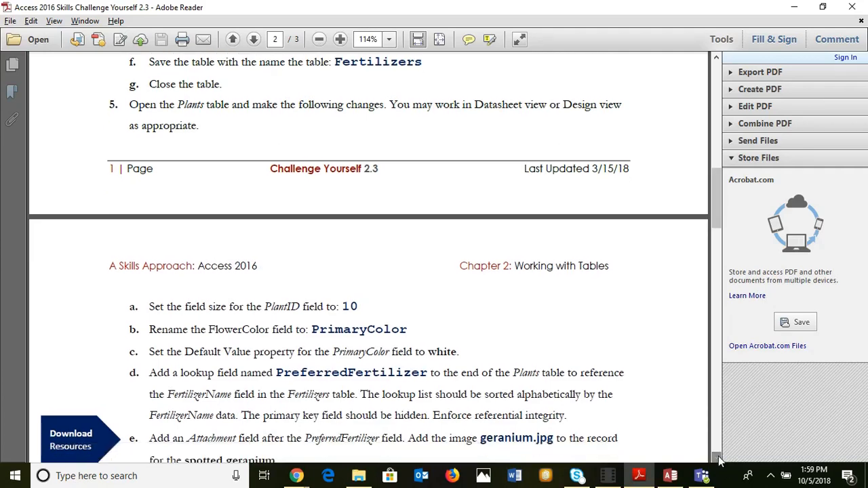
{"action": "left_click", "coordinate": [719, 460]}
{"action": "left_click", "coordinate": [718, 460]}
{"action": "left_click", "coordinate": [719, 461]}
{"action": "left_click", "coordinate": [719, 460]}
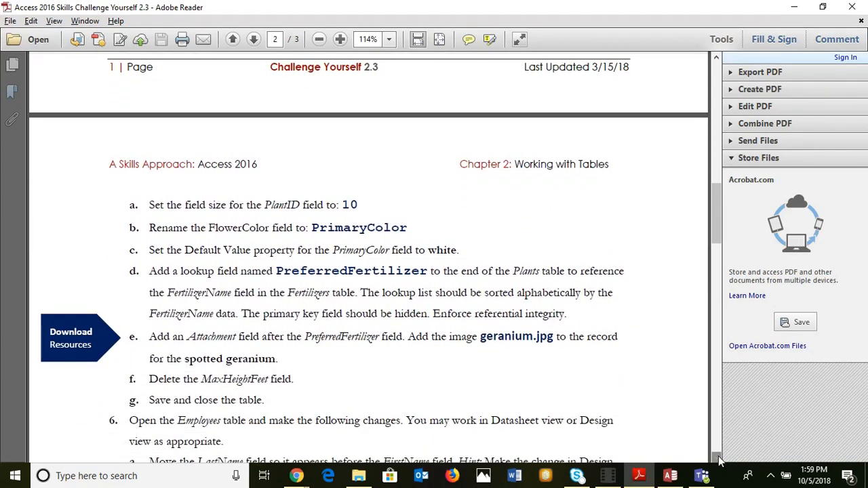
{"action": "left_click", "coordinate": [718, 460]}
{"action": "left_click", "coordinate": [718, 460]}
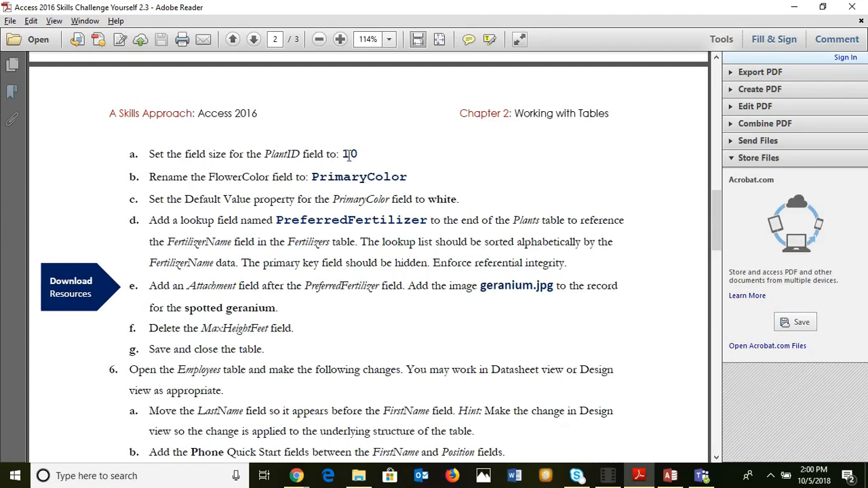
{"action": "left_click", "coordinate": [716, 58]}
{"action": "left_click", "coordinate": [716, 60]}
{"action": "left_click", "coordinate": [715, 59]}
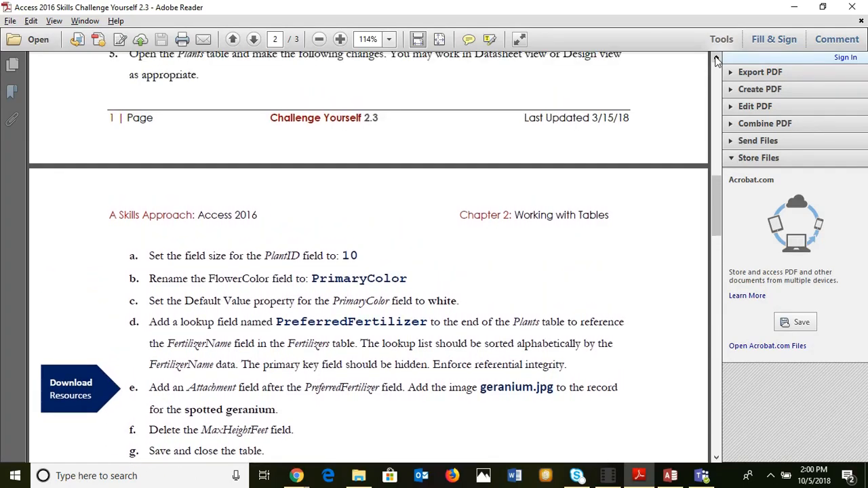
{"action": "left_click", "coordinate": [716, 60]}
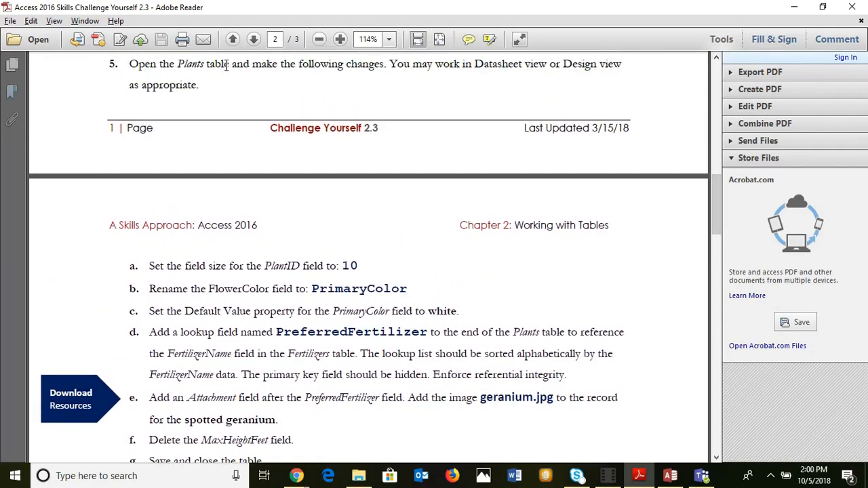
Return to Access and open the Plants table, checking the PlantID field size instruction in Adobe Reader
{"action": "key", "text": "alt+Tab"}
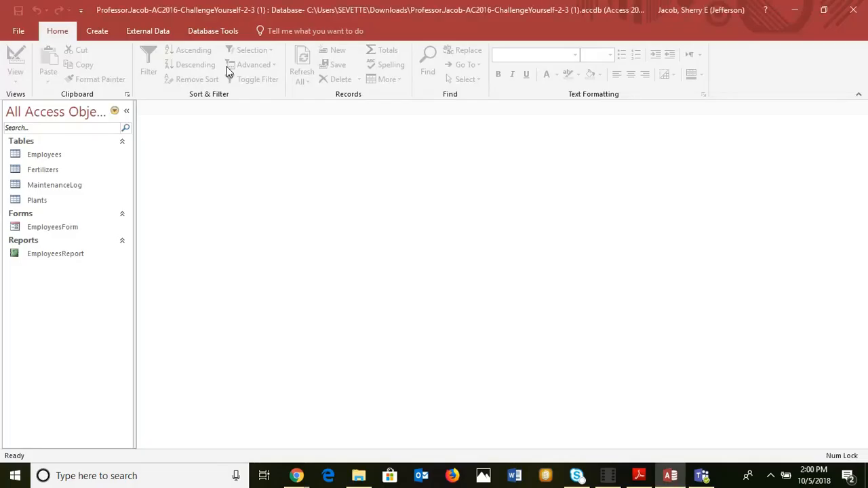
{"action": "double_click", "coordinate": [39, 203]}
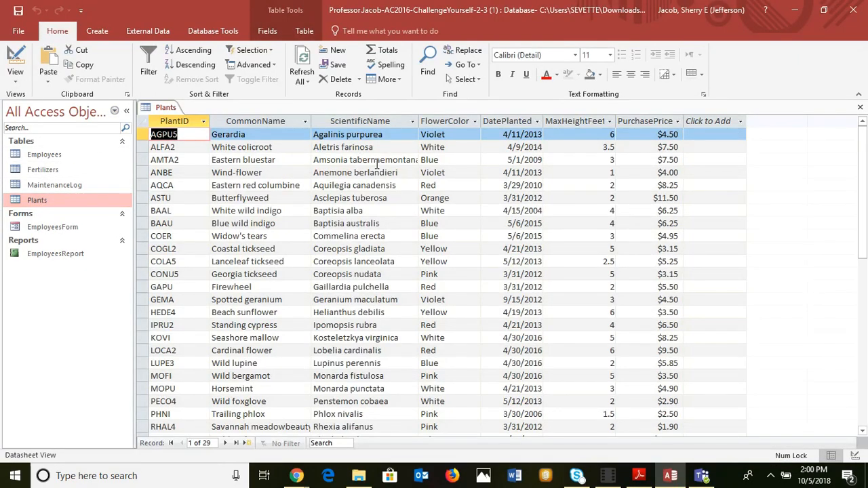
{"action": "key", "text": "alt+Tab"}
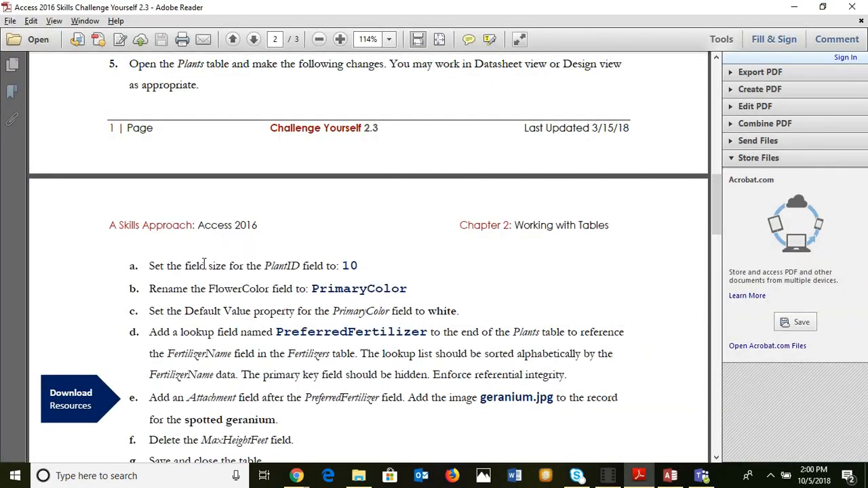
{"action": "key", "text": "alt+Tab"}
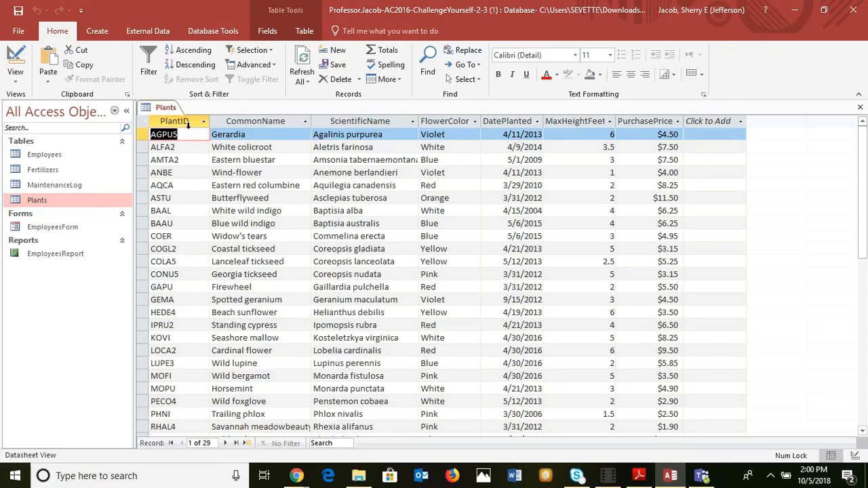
Set the field size of the PlantID field to 10, accepting the possible data loss
{"action": "left_click", "coordinate": [269, 34]}
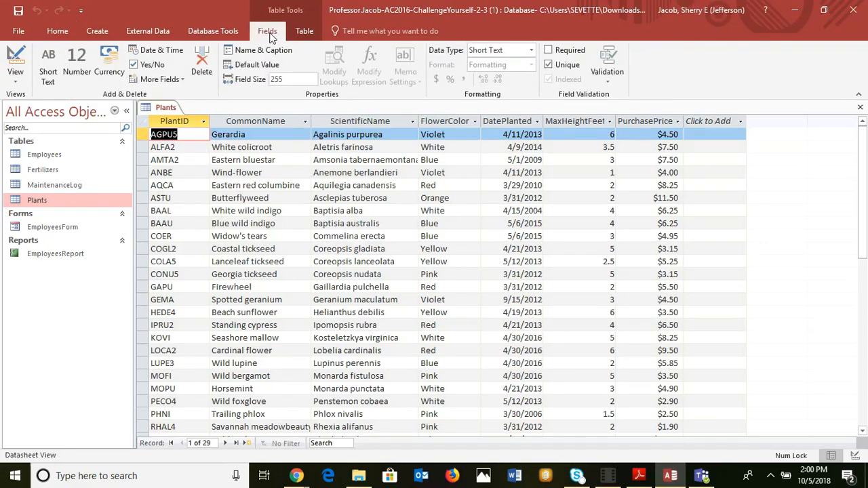
{"action": "left_click", "coordinate": [296, 77]}
{"action": "type", "text": "10"}
{"action": "key", "text": "Return"}
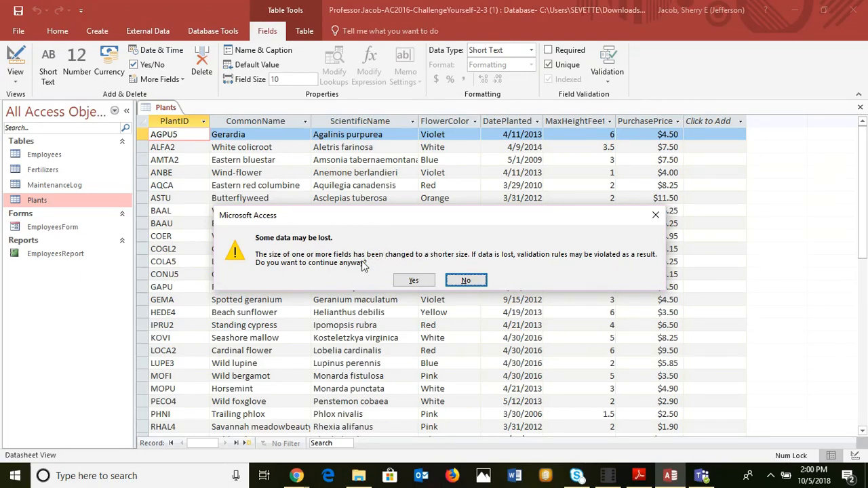
{"action": "left_click", "coordinate": [401, 282]}
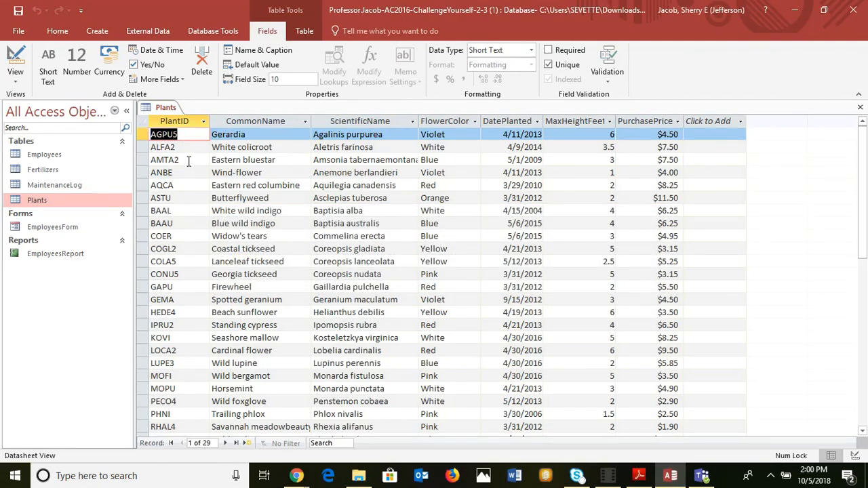
Examine the PlantID field size property in Design view, read the FlowerColor instruction in Adobe Reader and return to Access
{"action": "left_click", "coordinate": [15, 81]}
{"action": "left_click", "coordinate": [37, 134]}
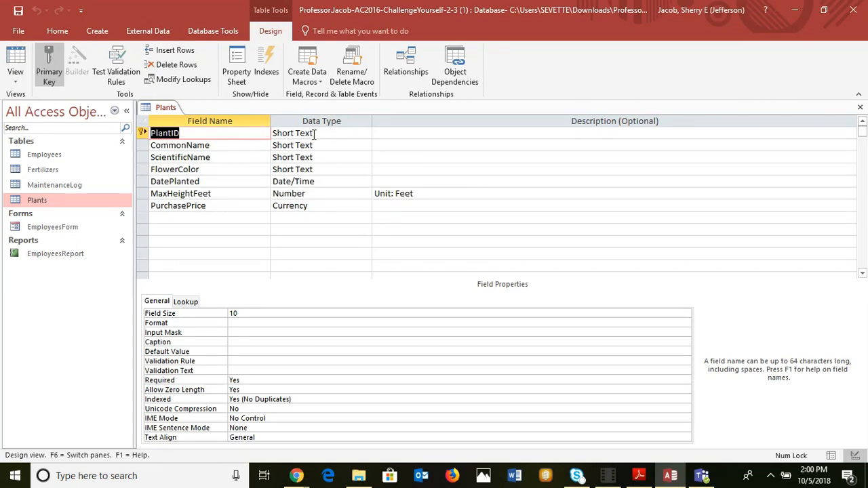
{"action": "left_click", "coordinate": [314, 134]}
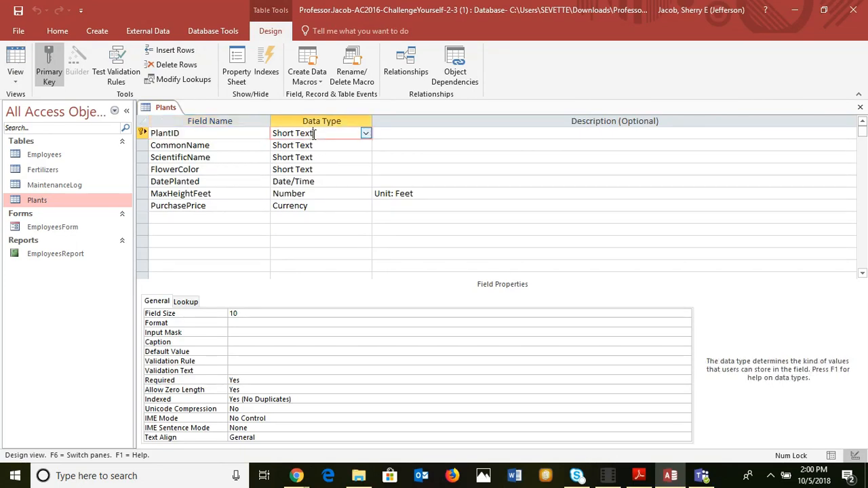
{"action": "left_click", "coordinate": [248, 314]}
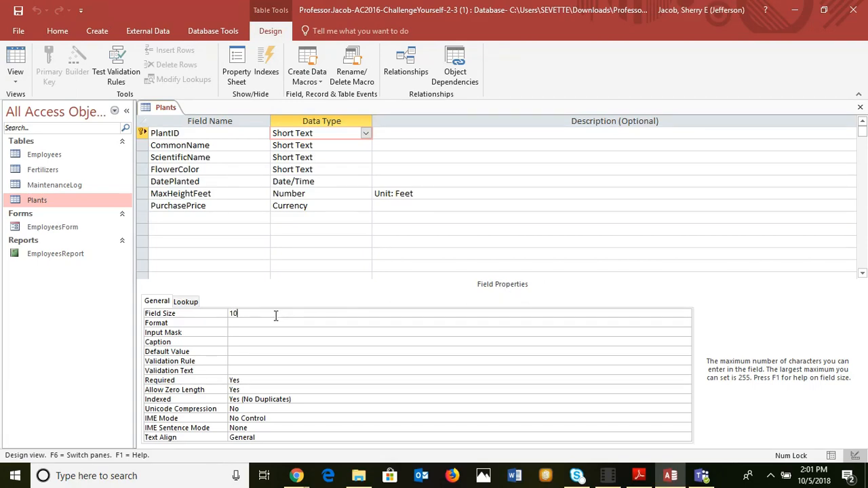
{"action": "key", "text": "alt+Tab"}
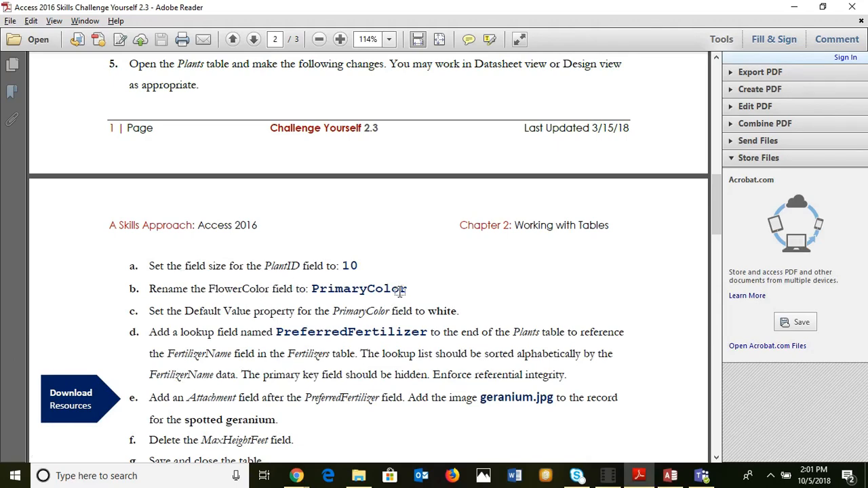
{"action": "key", "text": "alt+Tab"}
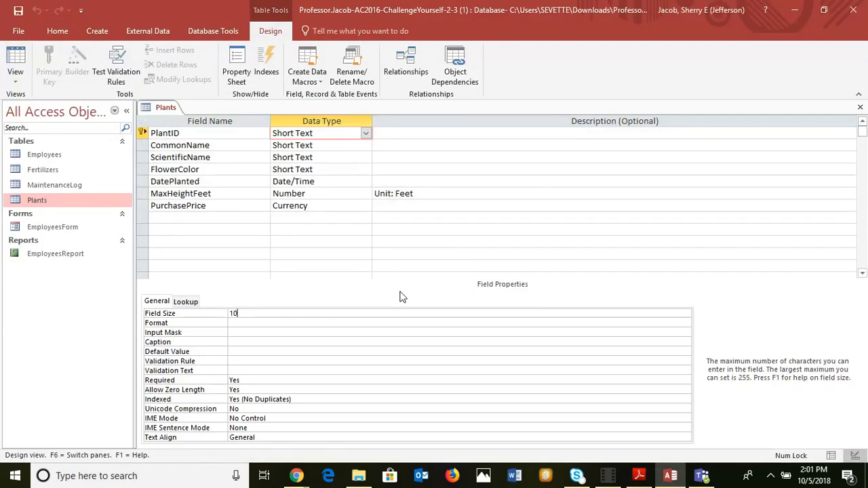
Return the Plants table to Datasheet view and look for the FlowerColor field's rename command, rereading the instruction in Adobe Reader
{"action": "left_click", "coordinate": [12, 83]}
{"action": "left_click", "coordinate": [29, 105]}
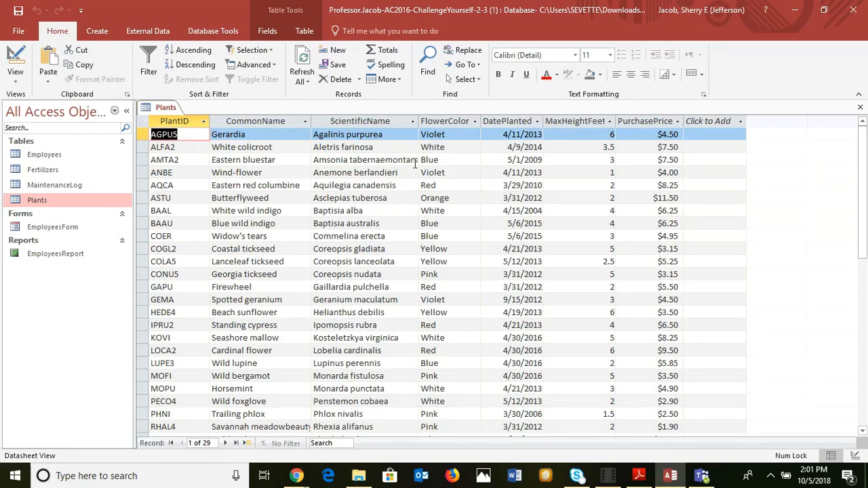
{"action": "left_click", "coordinate": [459, 121]}
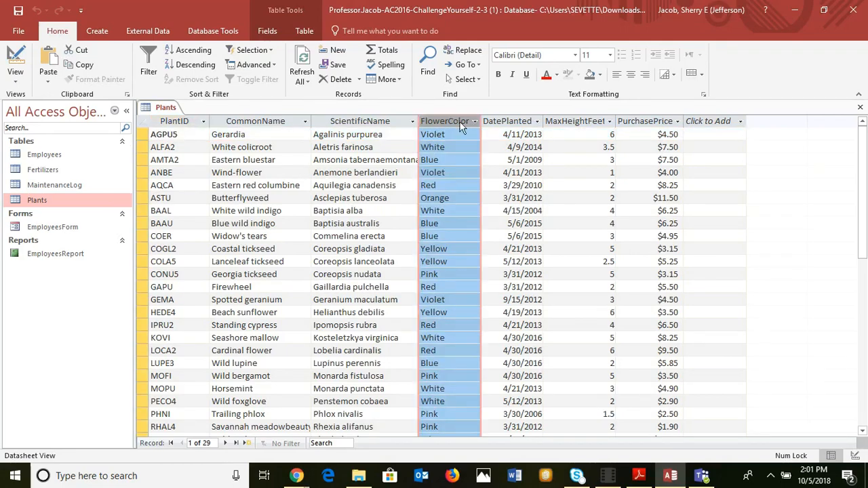
{"action": "left_click", "coordinate": [267, 31]}
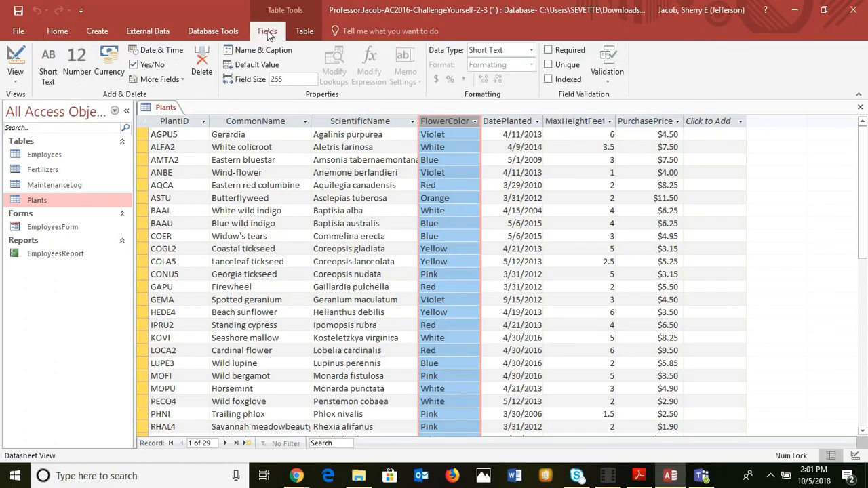
{"action": "key", "text": "alt+Tab"}
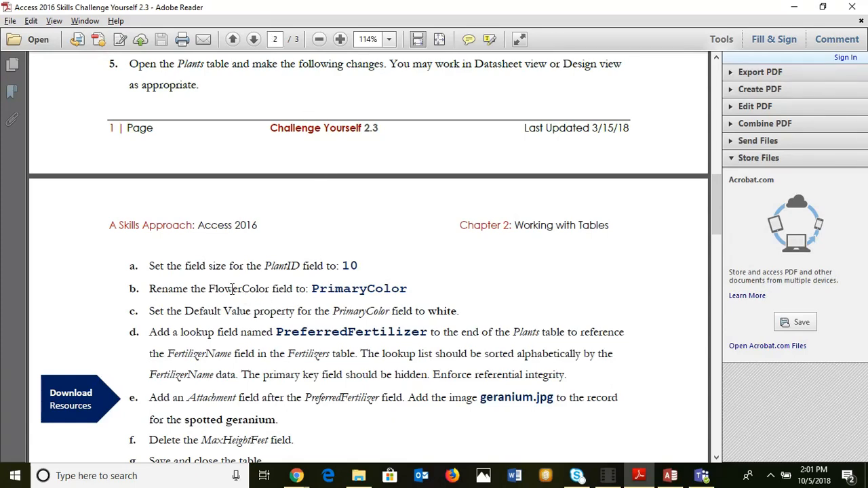
{"action": "key", "text": "alt+Tab"}
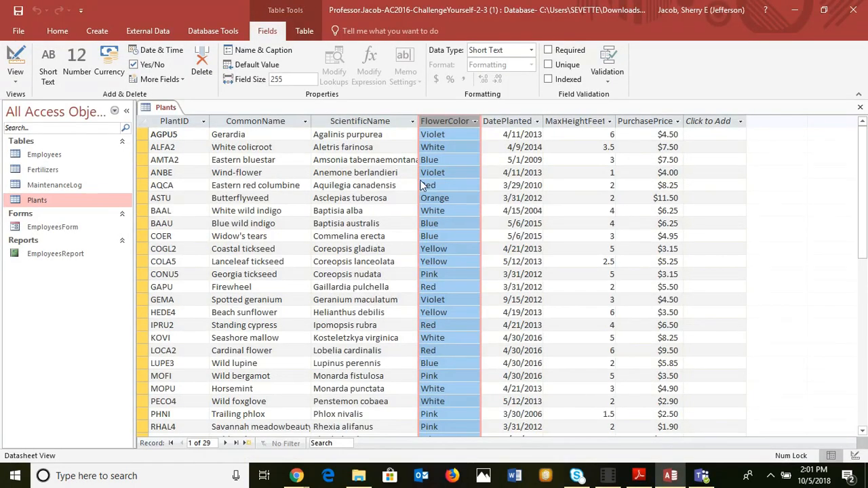
{"action": "right_click", "coordinate": [444, 124]}
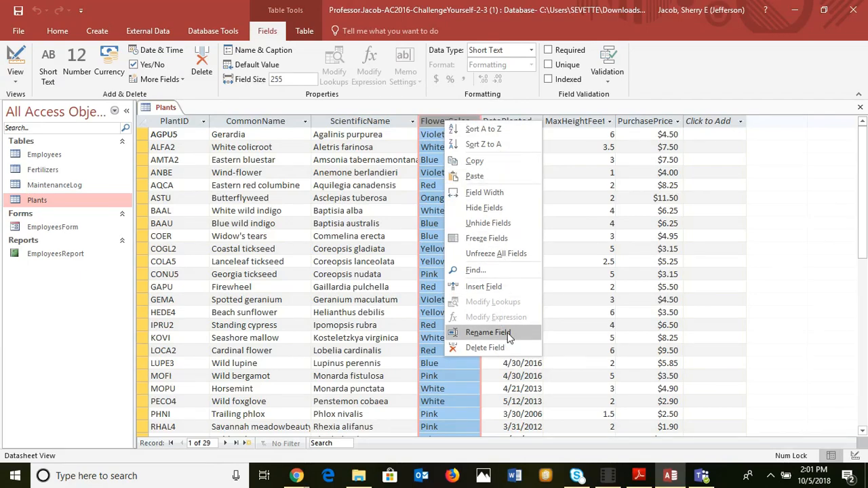
{"action": "left_click", "coordinate": [716, 109]}
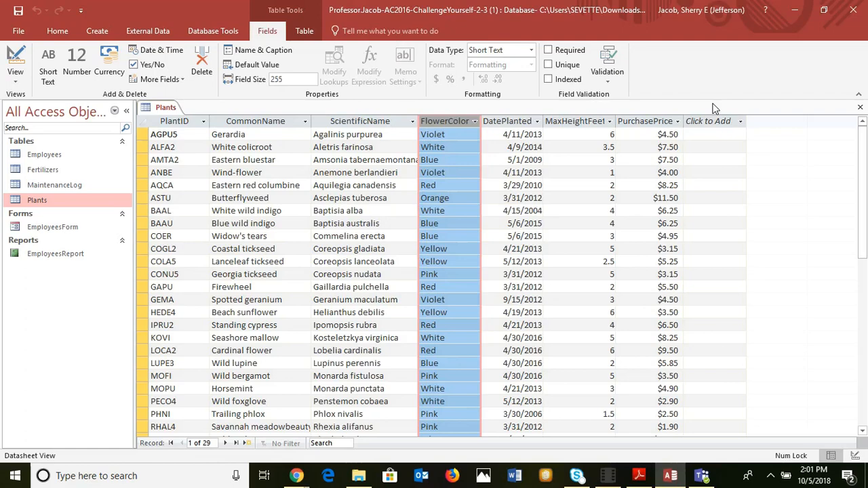
Rename the FlowerColor field as PrimaryColor in the Plants table's Design view, checking the name in Adobe Reader
{"action": "left_click", "coordinate": [14, 75]}
{"action": "left_click", "coordinate": [31, 128]}
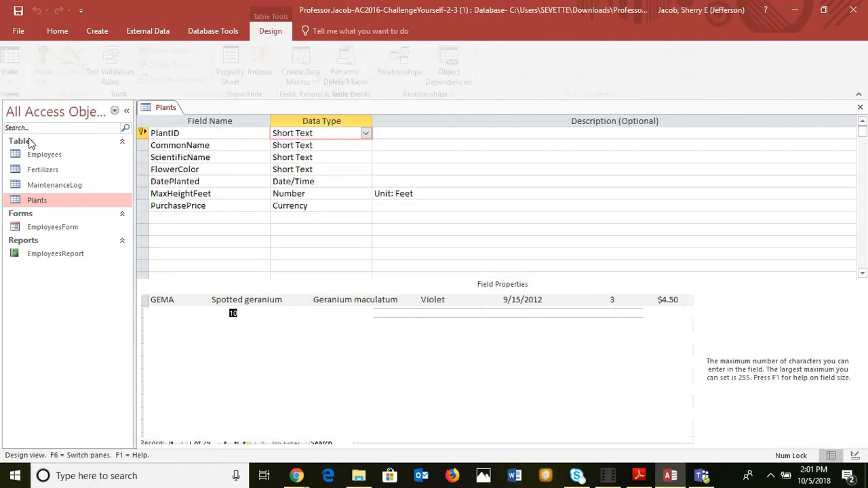
{"action": "left_click", "coordinate": [208, 170]}
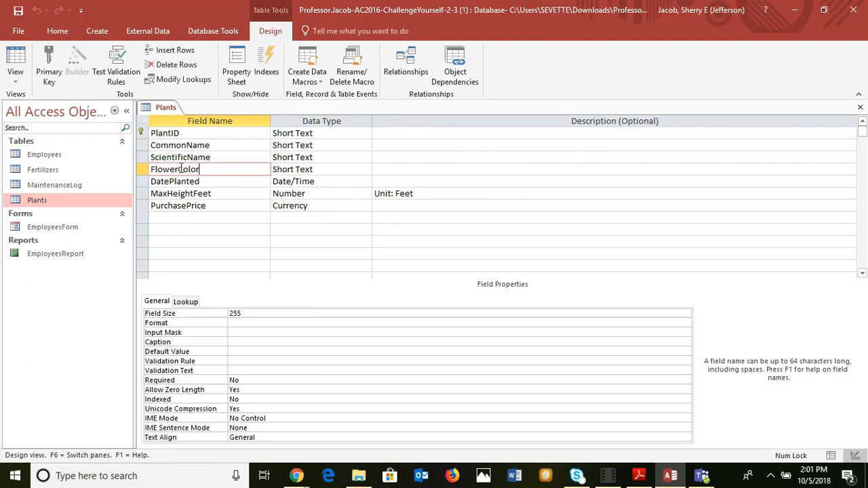
{"action": "left_click", "coordinate": [180, 168]}
{"action": "key", "text": "BackSpace"}
{"action": "key", "text": "BackSpace"}
{"action": "key", "text": "BackSpace"}
{"action": "key", "text": "BackSpace"}
{"action": "key", "text": "BackSpace"}
{"action": "key", "text": "BackSpace"}
{"action": "type", "text": "Primary"}
{"action": "key", "text": "alt+Tab"}
{"action": "key", "text": "alt+Tab"}
{"action": "key", "text": "Tab"}
{"action": "key", "text": "Tab"}
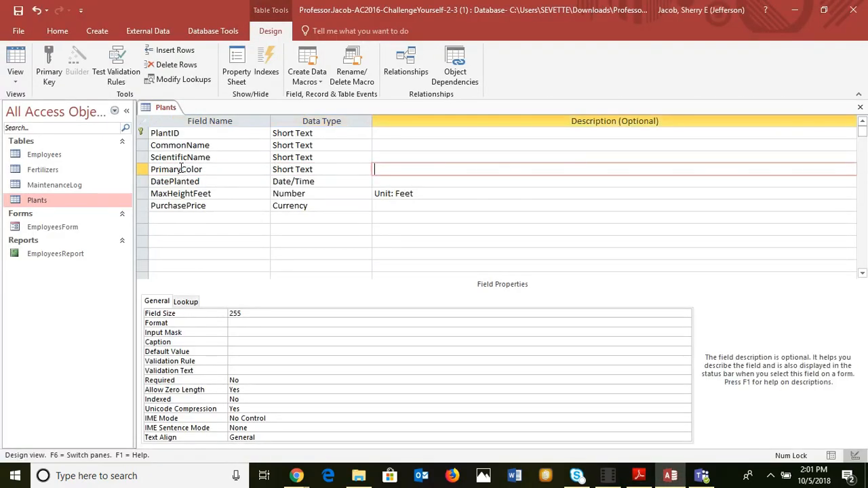
Read the default value instruction for the PrimaryColor field in Adobe Reader and return to Access
{"action": "key", "text": "alt+Tab"}
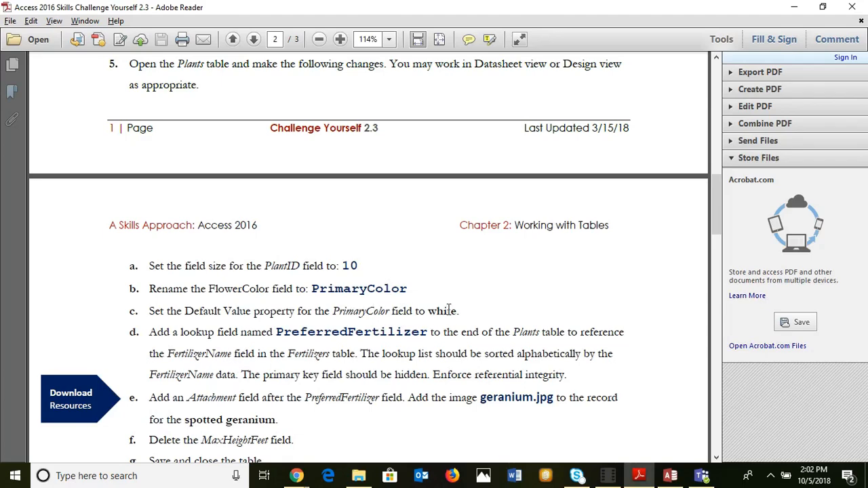
{"action": "key", "text": "alt+Tab"}
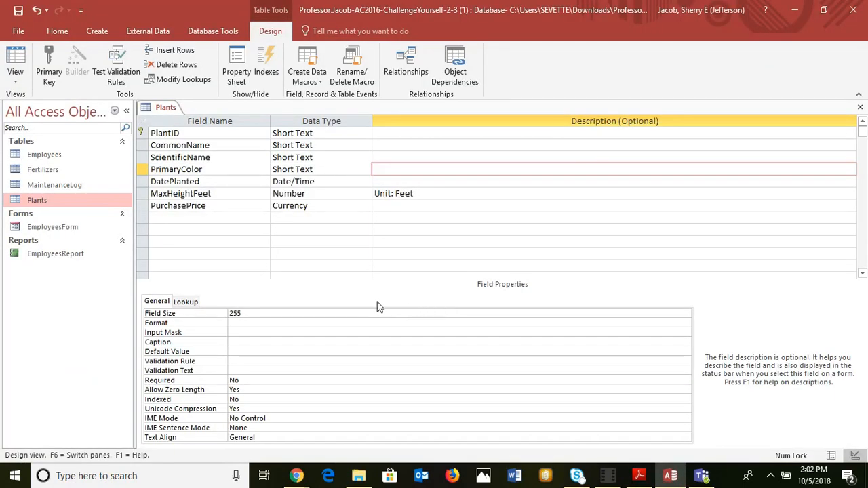
Save the Plants table, switch it to Datasheet view and select the PrimaryColor column, checking the instruction in Adobe Reader
{"action": "left_click", "coordinate": [200, 168]}
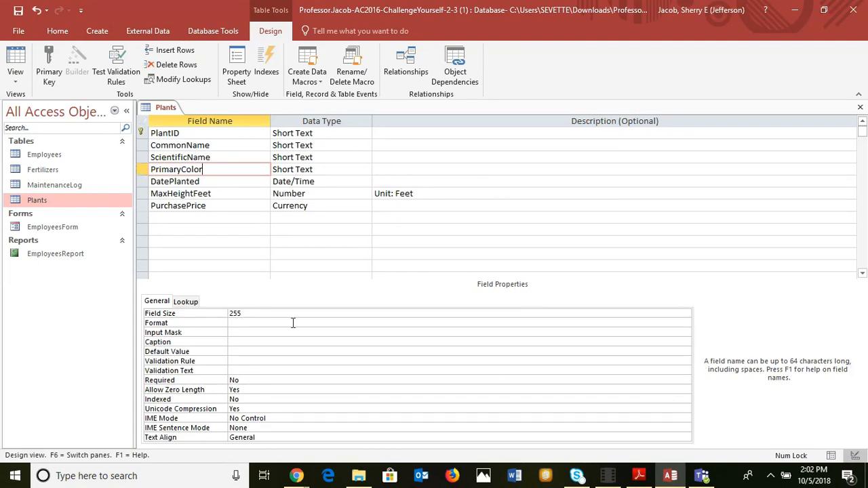
{"action": "left_click", "coordinate": [239, 322]}
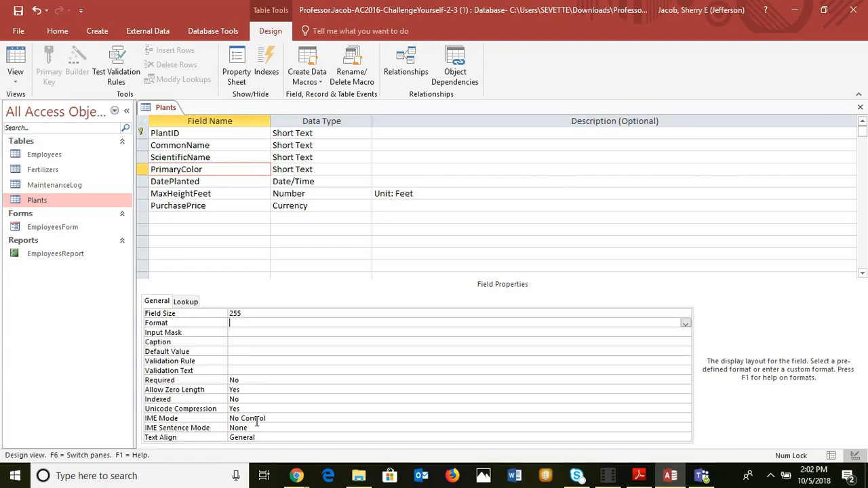
{"action": "key", "text": "alt+Tab"}
{"action": "key", "text": "alt+Tab"}
{"action": "left_click", "coordinate": [15, 74]}
{"action": "left_click", "coordinate": [33, 110]}
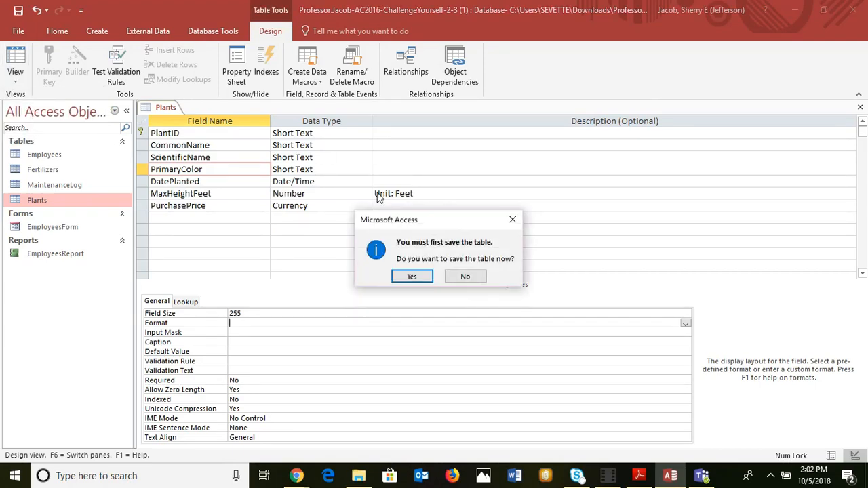
{"action": "left_click", "coordinate": [412, 278]}
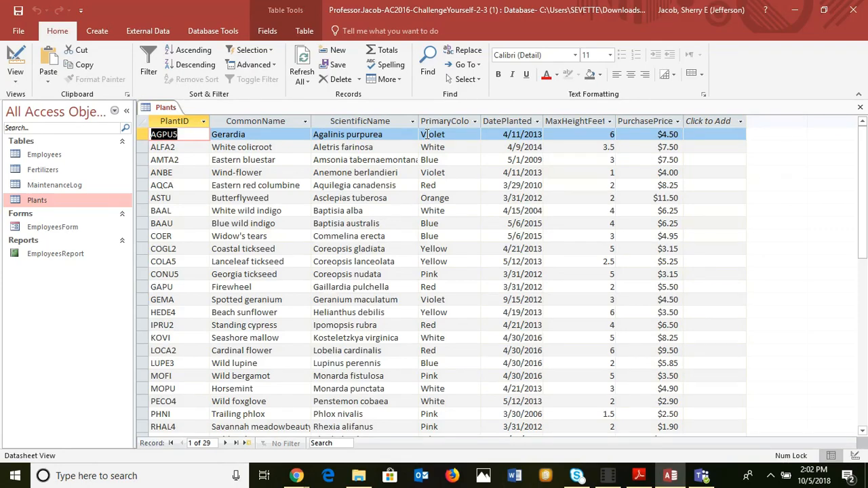
{"action": "left_click", "coordinate": [447, 123]}
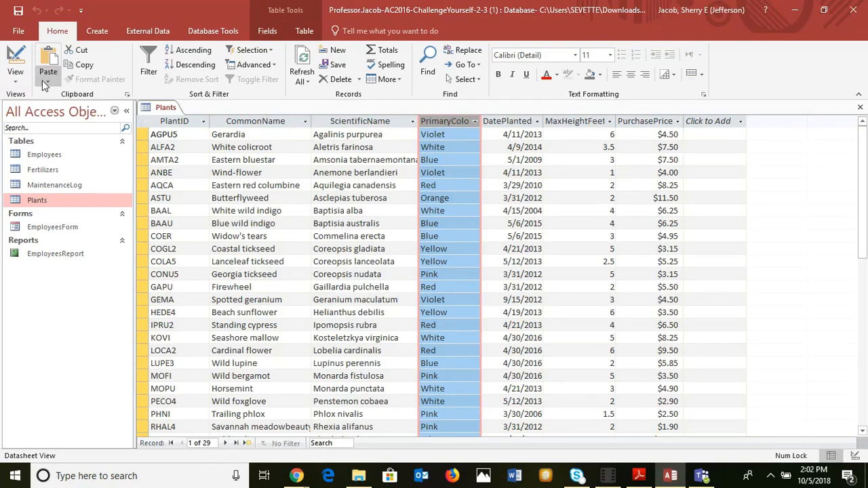
Set the PrimaryColor field's Default Value to white in the Plants table's Design view, checking the value in Adobe Reader
{"action": "left_click", "coordinate": [15, 74]}
{"action": "left_click", "coordinate": [35, 130]}
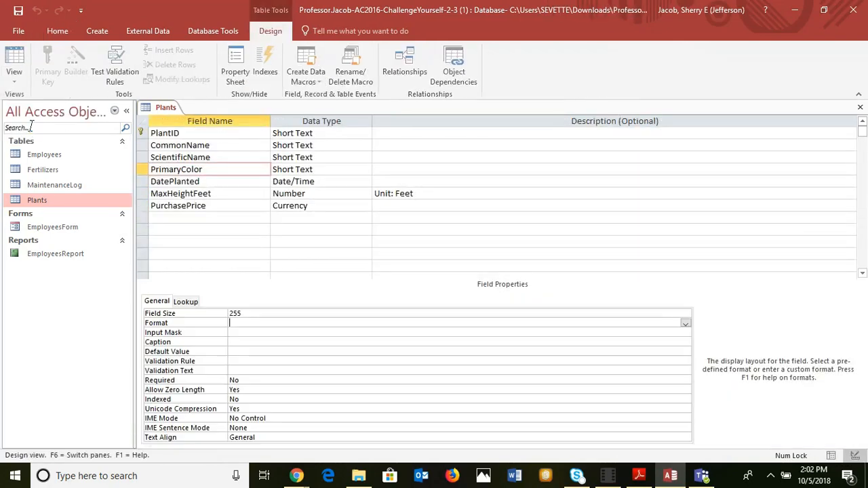
{"action": "left_click", "coordinate": [239, 352]}
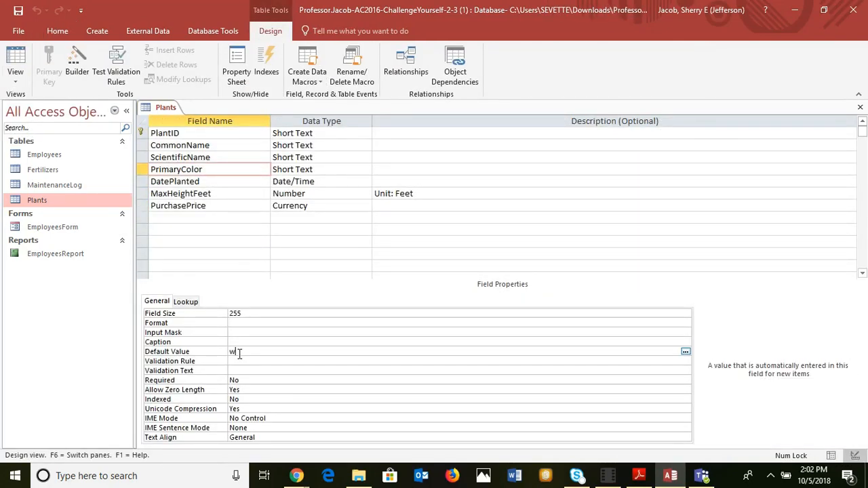
{"action": "key", "text": "alt+Tab"}
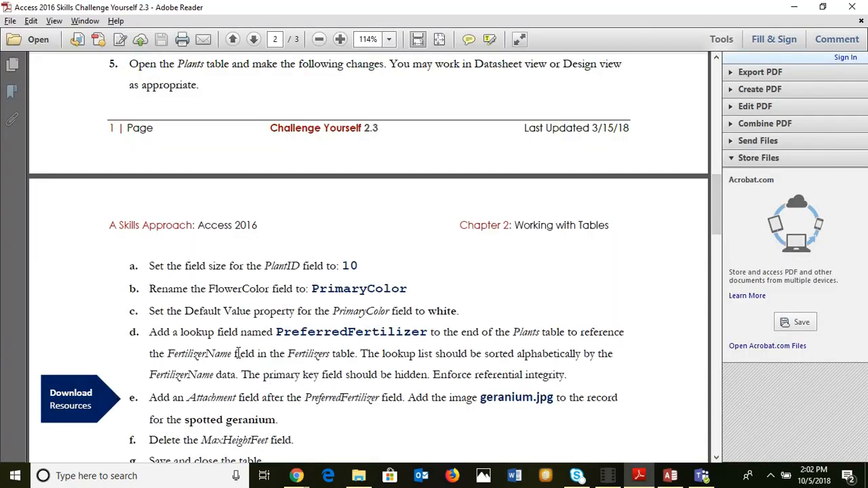
{"action": "key", "text": "alt+Tab"}
{"action": "type", "text": "w"}
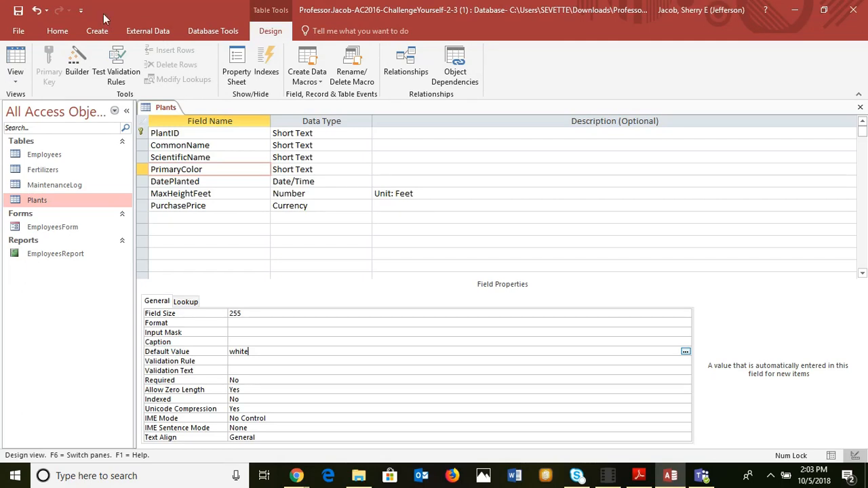
Save the Plants table, switch to Datasheet view and check the PrimaryColor default in the new record row
{"action": "left_click", "coordinate": [16, 83]}
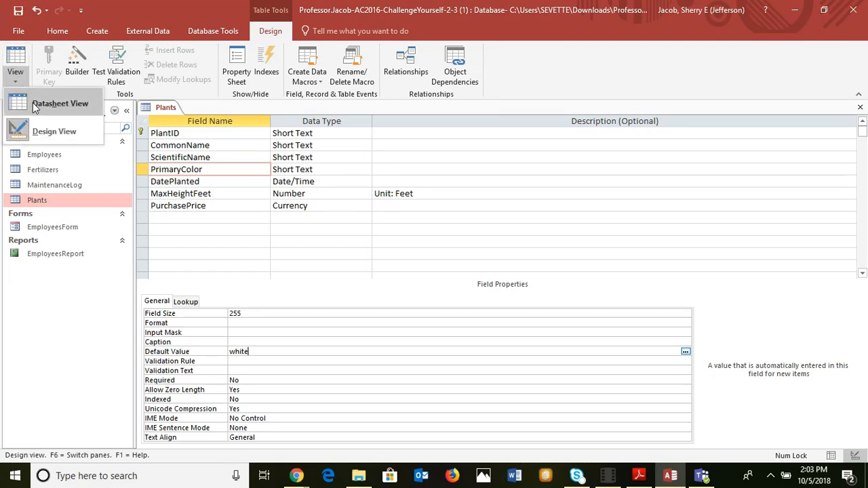
{"action": "left_click", "coordinate": [32, 103]}
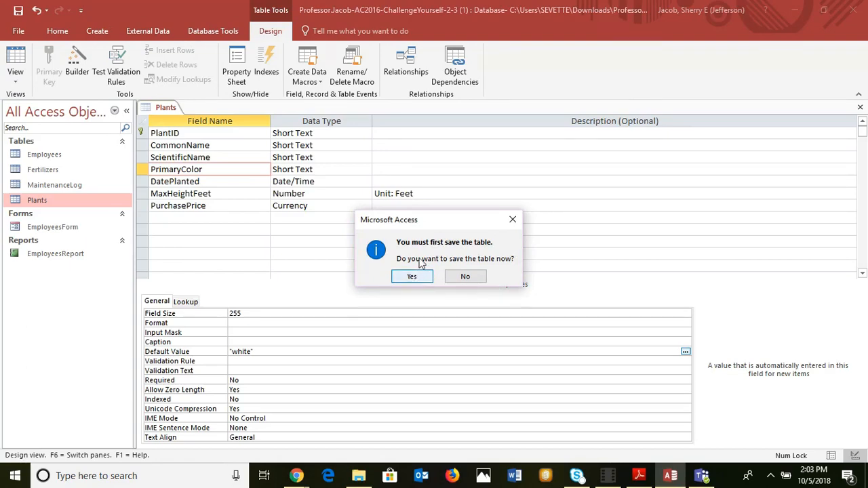
{"action": "left_click", "coordinate": [411, 277]}
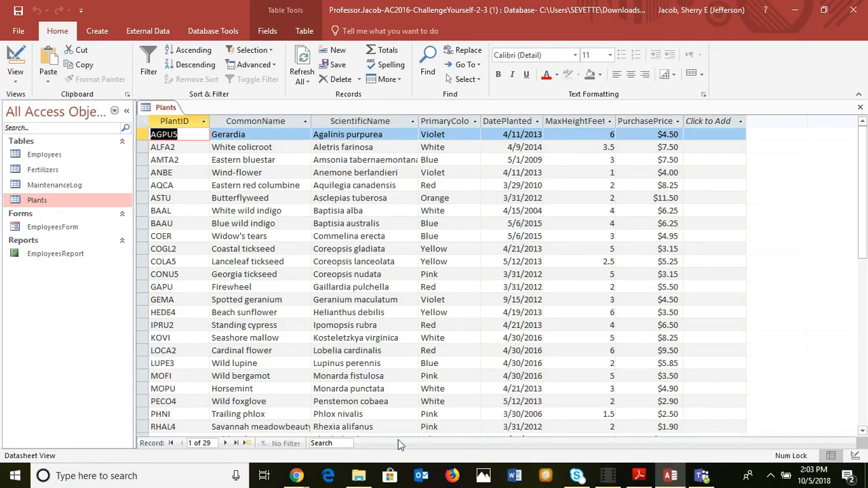
{"action": "left_click", "coordinate": [248, 444]}
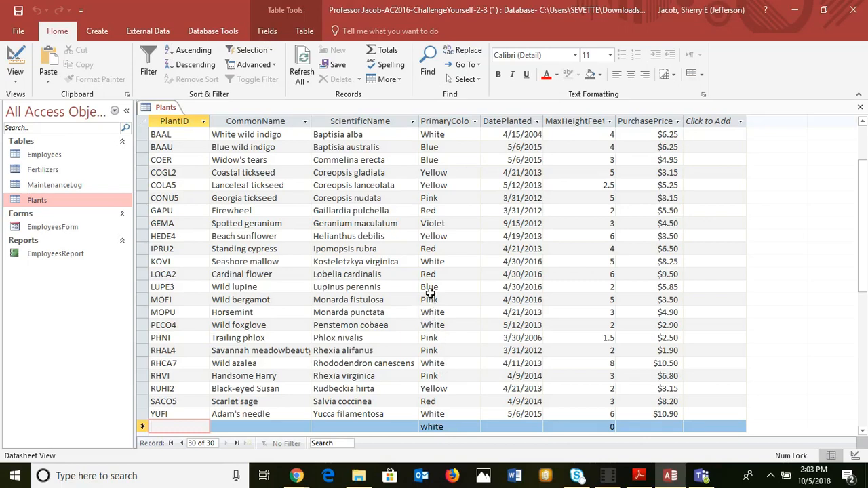
{"action": "left_click", "coordinate": [446, 426]}
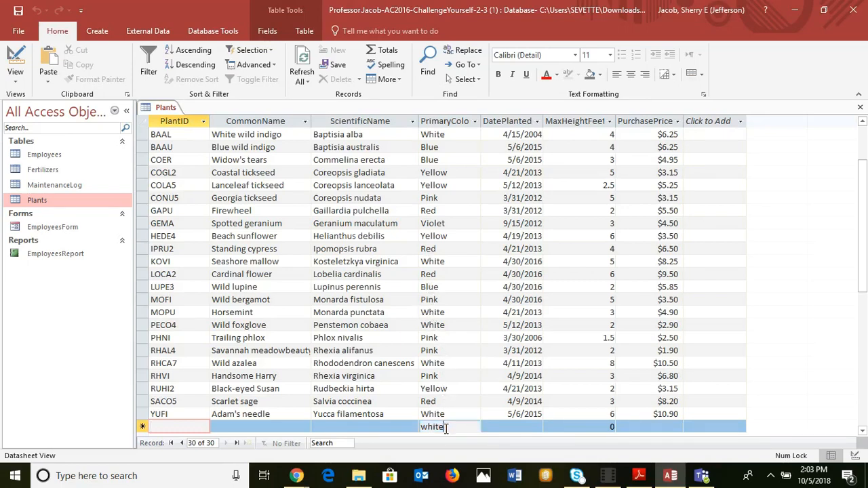
{"action": "left_click", "coordinate": [377, 425]}
{"action": "left_click", "coordinate": [240, 421]}
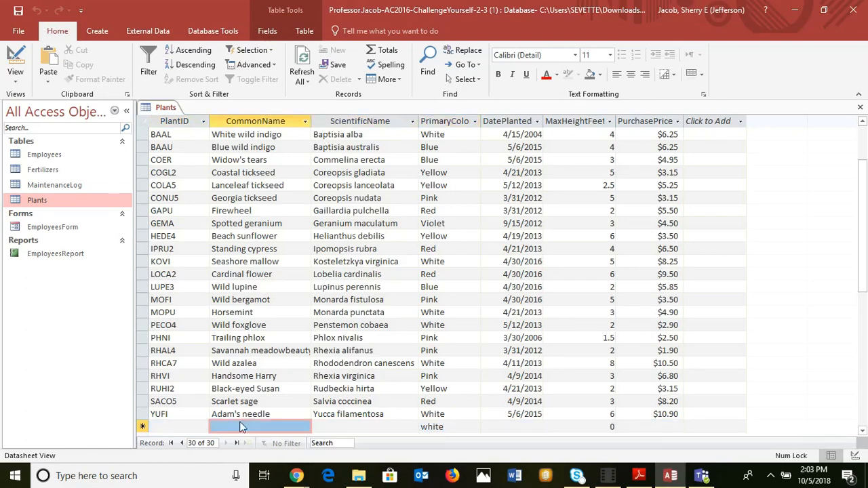
Read the PreferredFertilizer lookup instruction in Adobe Reader, return to Access and view the field types offered for a new datasheet column
{"action": "key", "text": "alt+Tab"}
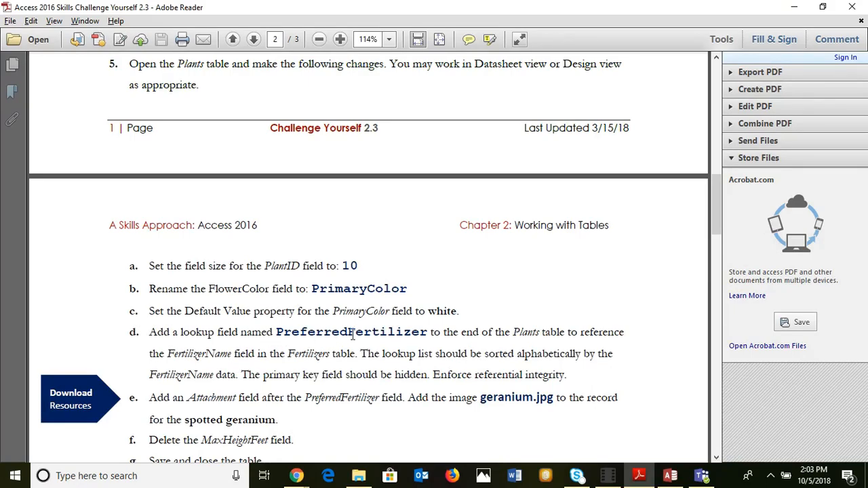
{"action": "key", "text": "alt+Tab"}
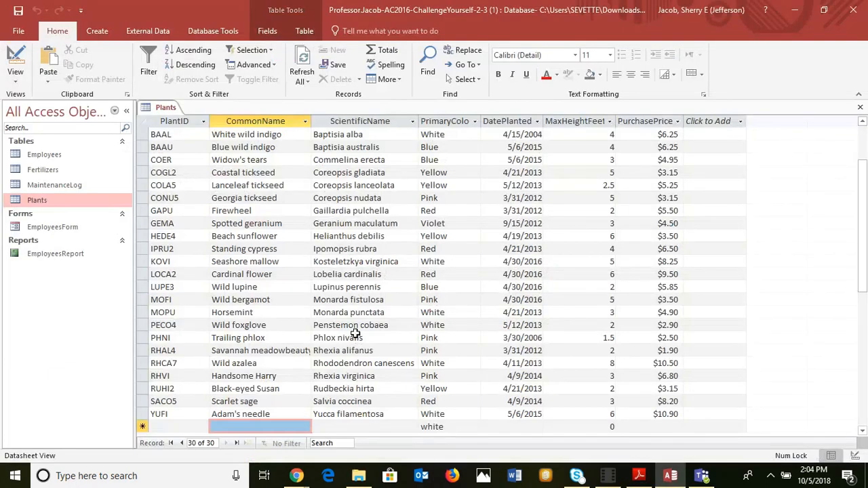
{"action": "key", "text": "alt+Tab"}
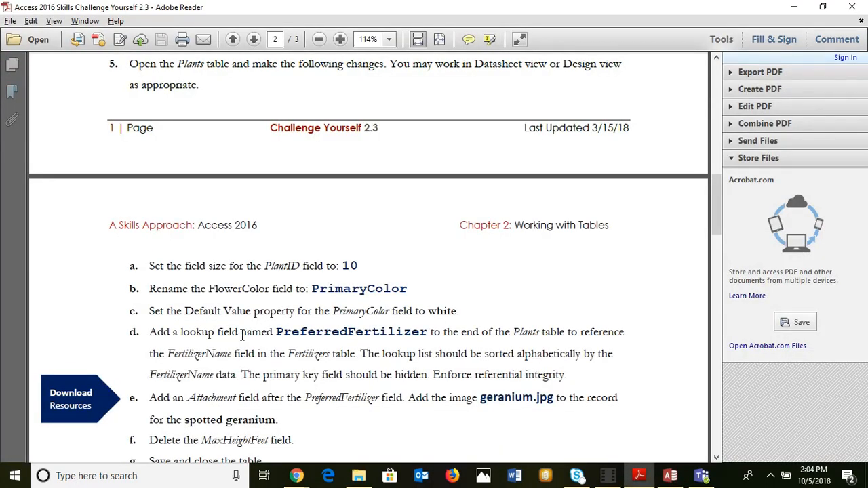
{"action": "key", "text": "alt+Tab"}
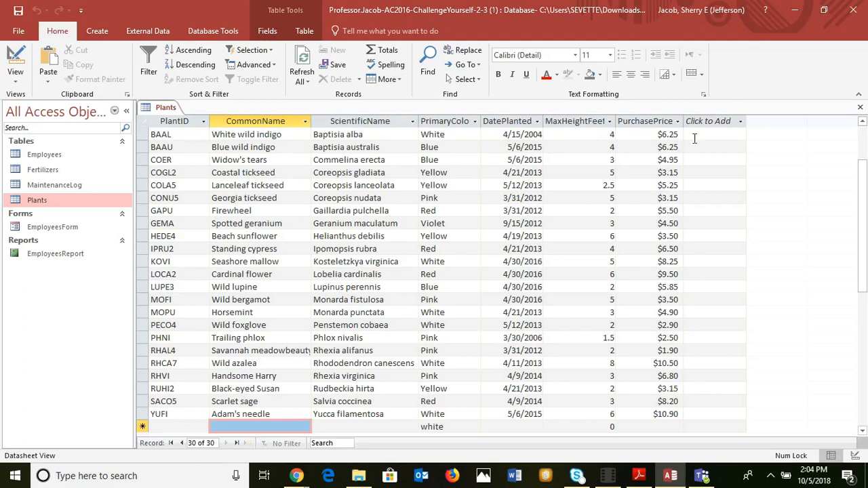
{"action": "left_click", "coordinate": [739, 125]}
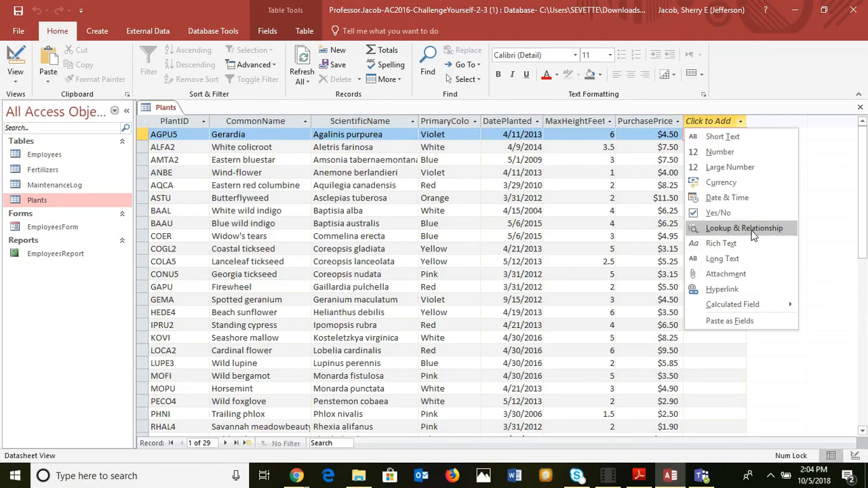
Add a field named PreferredFertilizer at the end of the Plants table in Design view, checking the name in Adobe Reader
{"action": "left_click", "coordinate": [14, 80]}
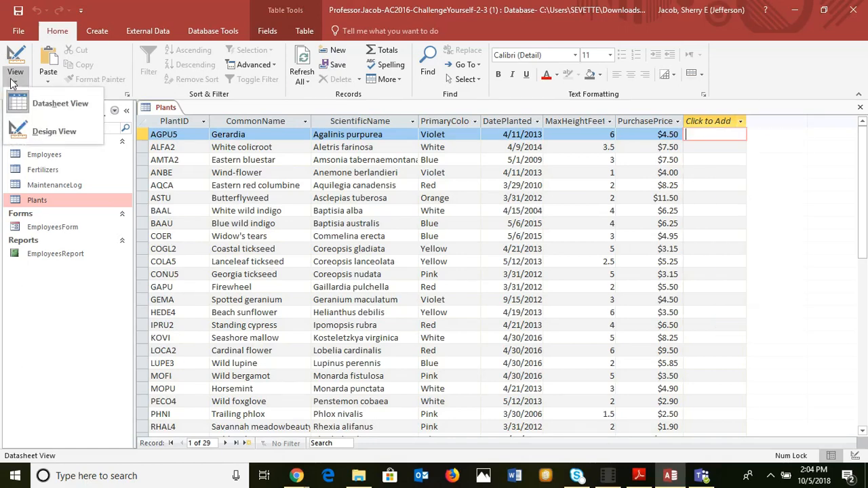
{"action": "left_click", "coordinate": [39, 125]}
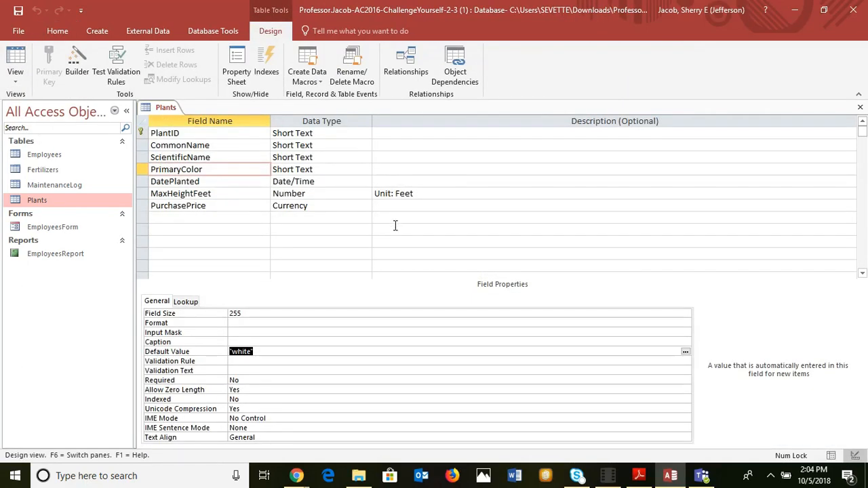
{"action": "left_click", "coordinate": [181, 216]}
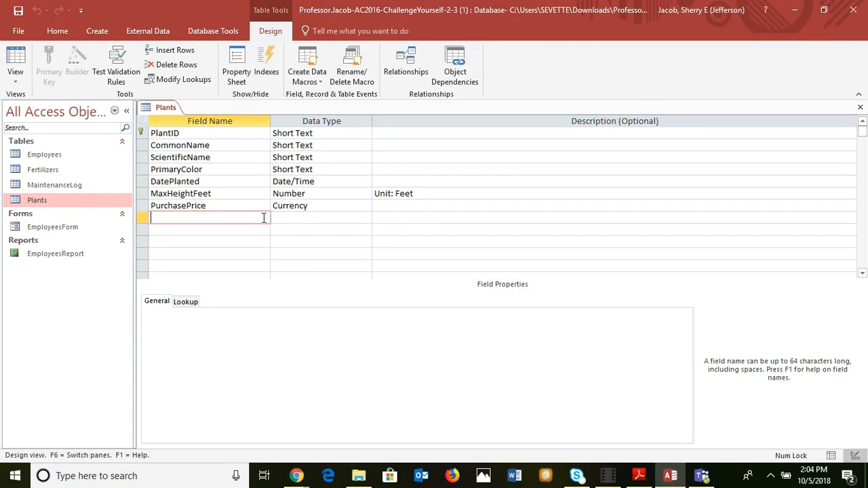
{"action": "key", "text": "alt+Tab"}
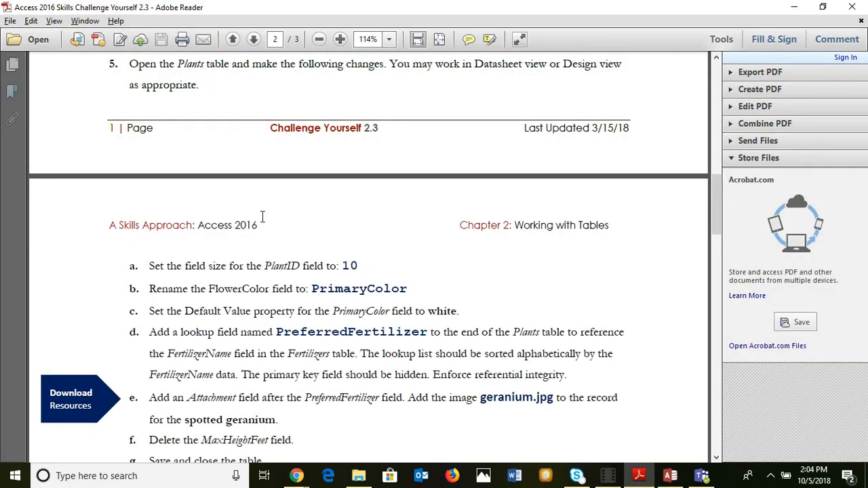
{"action": "key", "text": "alt+Tab"}
{"action": "type", "text": "Preferr"}
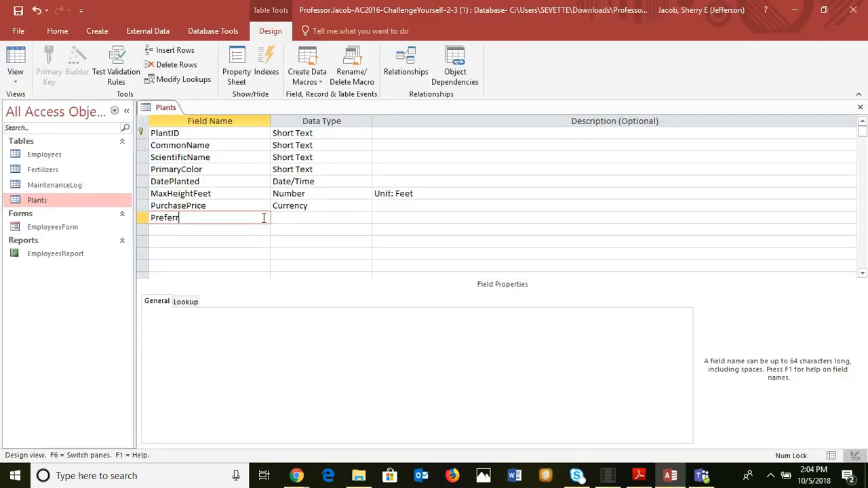
{"action": "type", "text": "edFertilizer"}
{"action": "key", "text": "alt+Tab"}
{"action": "key", "text": "alt+Tab"}
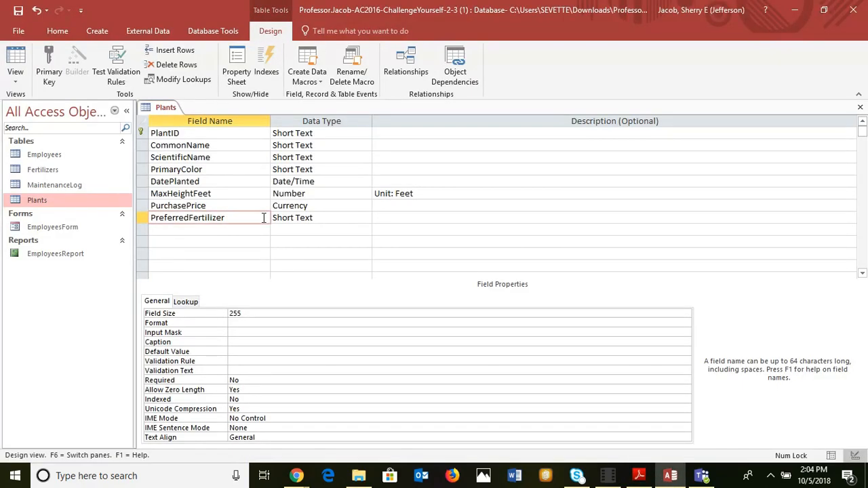
Start the Lookup Wizard as the data type of the PreferredFertilizer field
{"action": "left_click", "coordinate": [358, 218]}
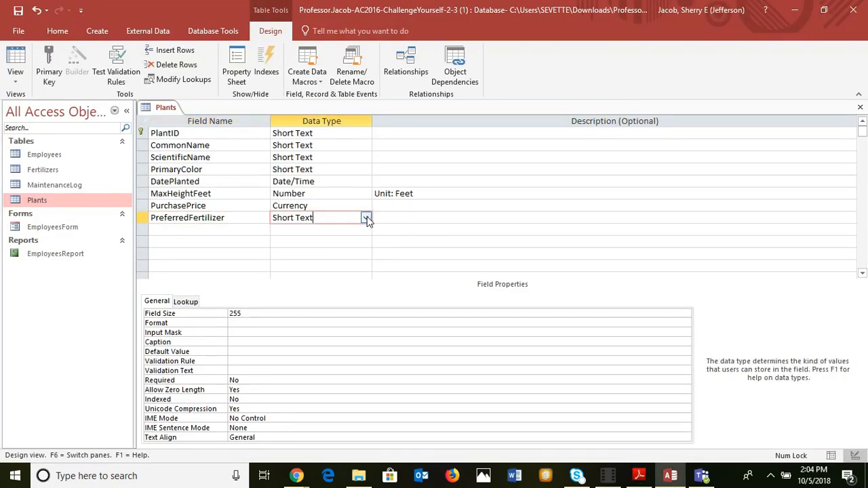
{"action": "left_click", "coordinate": [366, 218]}
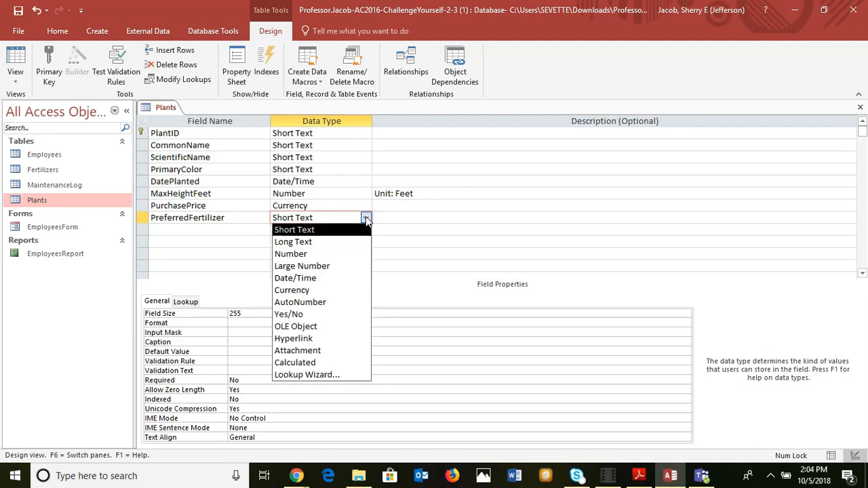
{"action": "left_click", "coordinate": [325, 377]}
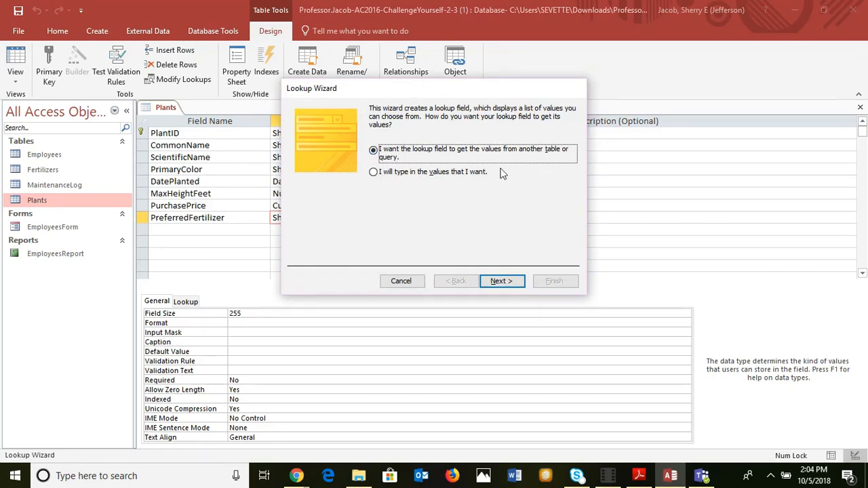
Check the lookup field instruction in Adobe Reader, return to Access and have the lookup get its values from the Fertilizers table
{"action": "key", "text": "alt+Tab"}
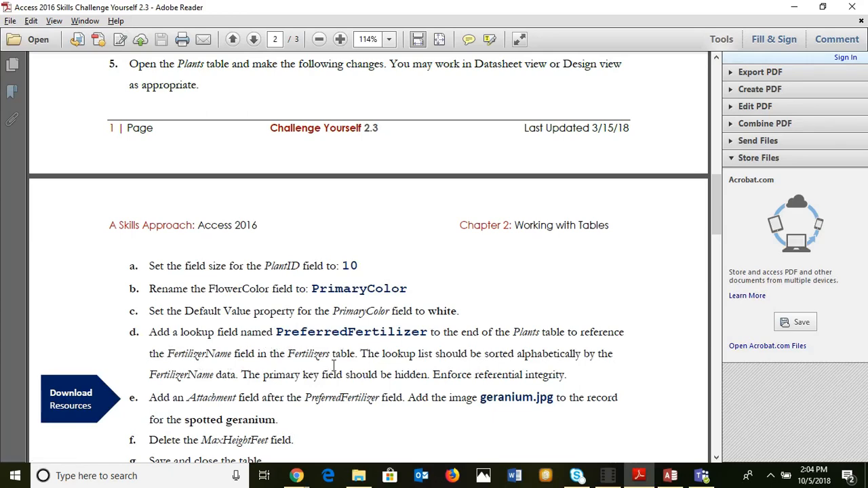
{"action": "key", "text": "alt+Tab"}
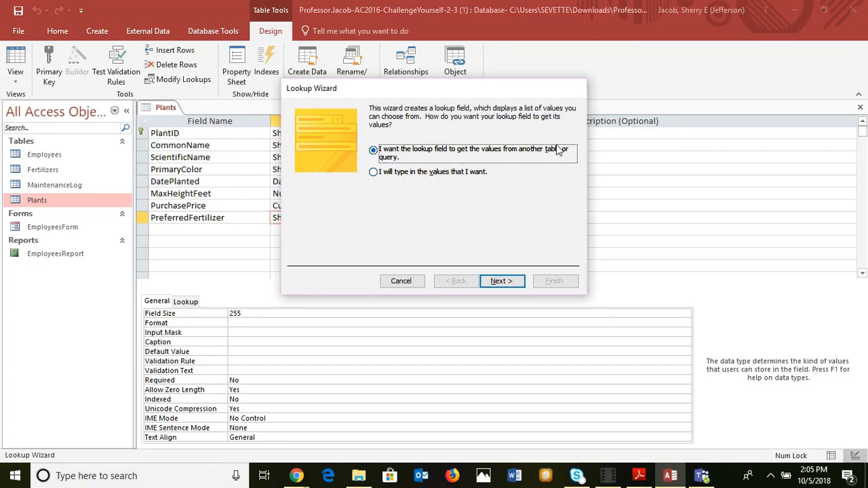
{"action": "key", "text": "alt+Tab"}
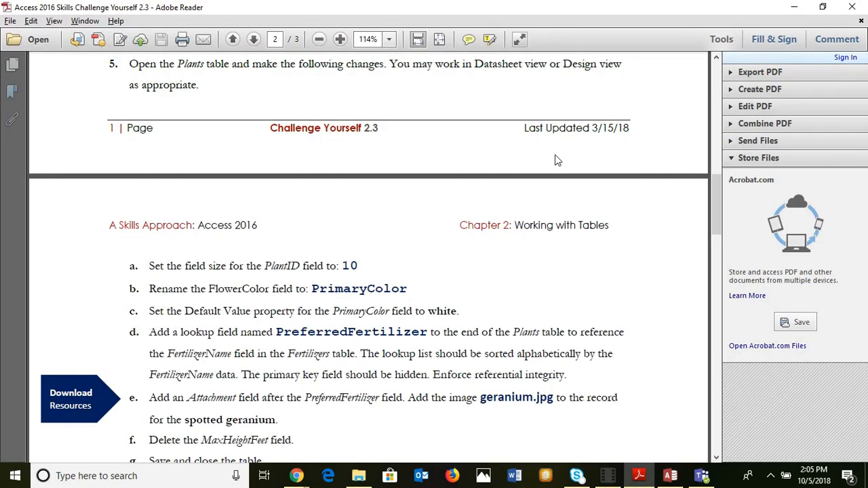
{"action": "key", "text": "alt+Tab"}
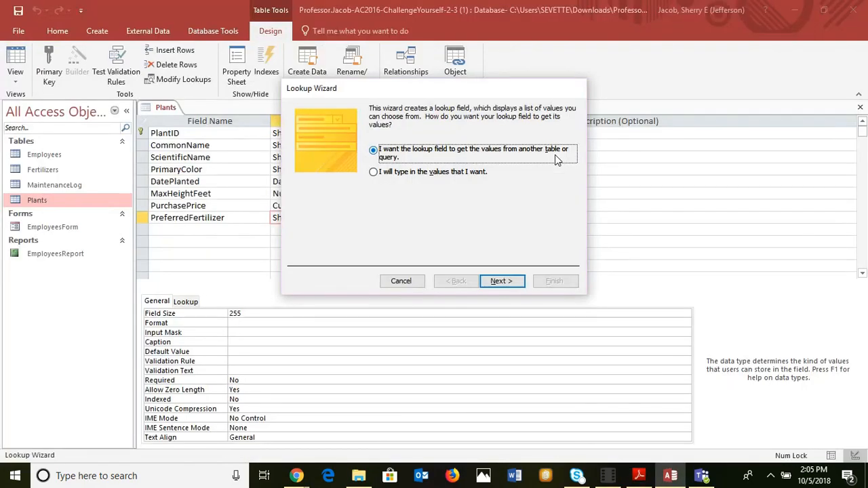
{"action": "left_click", "coordinate": [494, 280]}
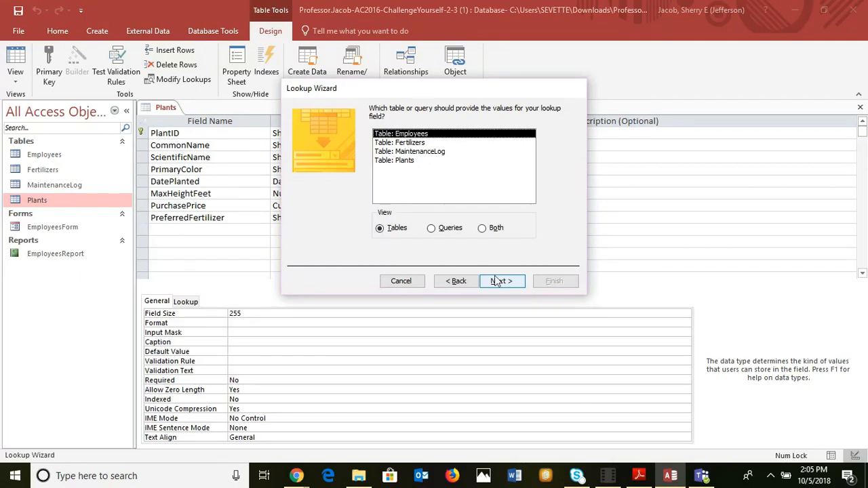
{"action": "left_click", "coordinate": [409, 144]}
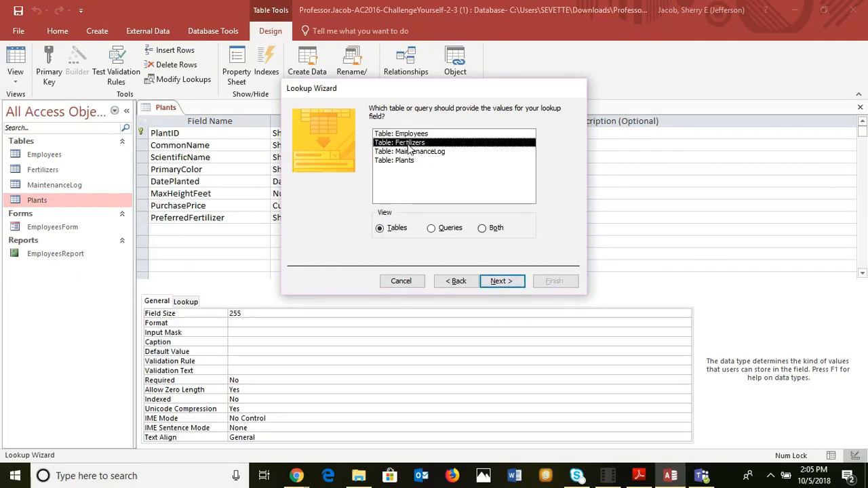
{"action": "left_click", "coordinate": [502, 281]}
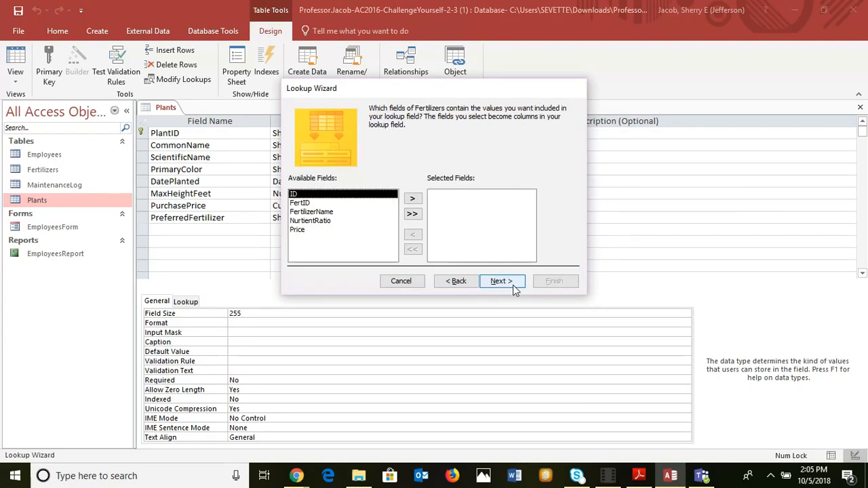
Include the FertilizerName field as the lookup column, checking the field name against the Adobe Reader instructions
{"action": "left_click", "coordinate": [324, 213]}
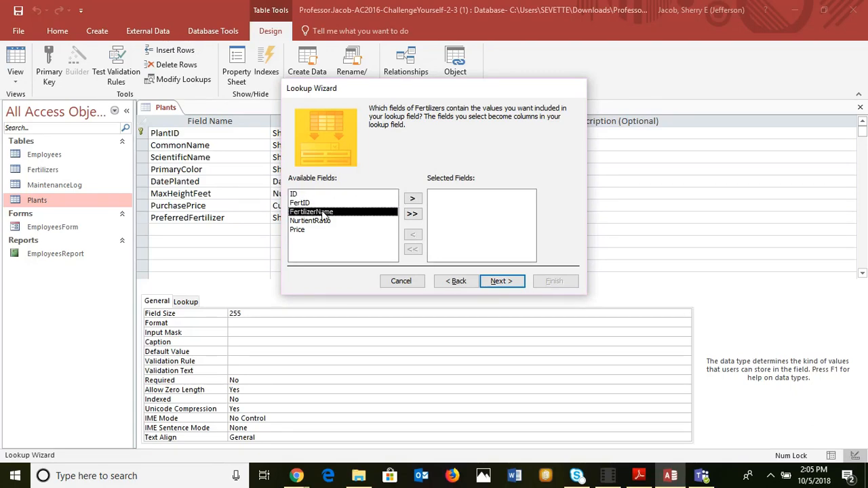
{"action": "key", "text": "alt+Tab"}
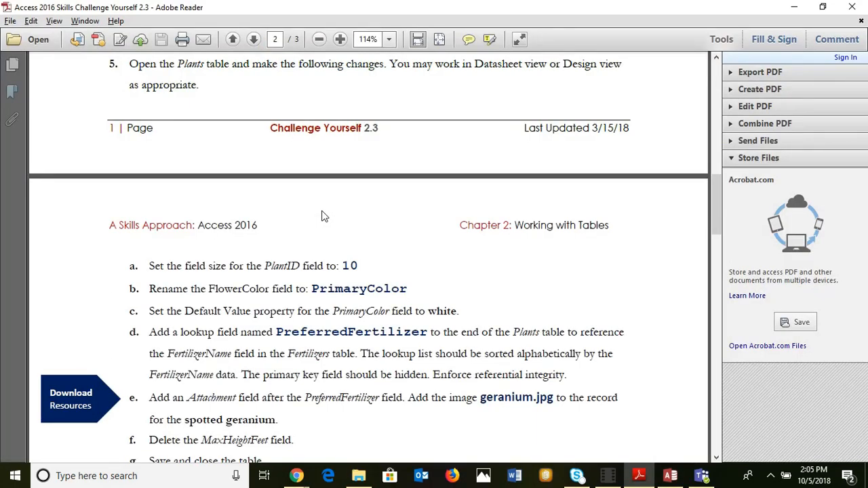
{"action": "key", "text": "alt+Tab"}
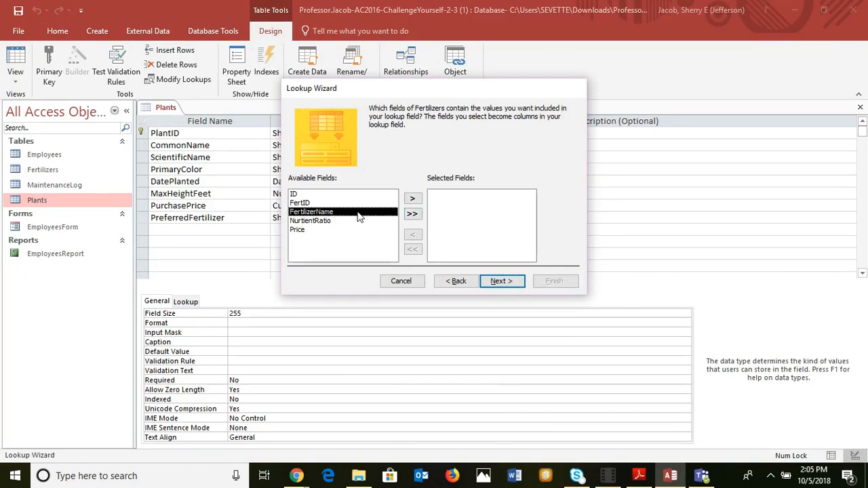
{"action": "left_click", "coordinate": [414, 200]}
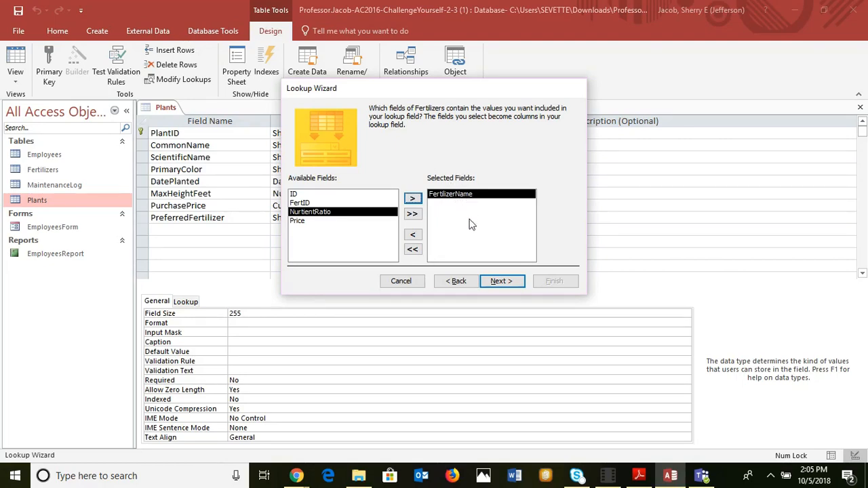
Check the sorting instruction in Adobe Reader, return to Access and sort the lookup list by FertilizerName in ascending order
{"action": "key", "text": "alt+Tab"}
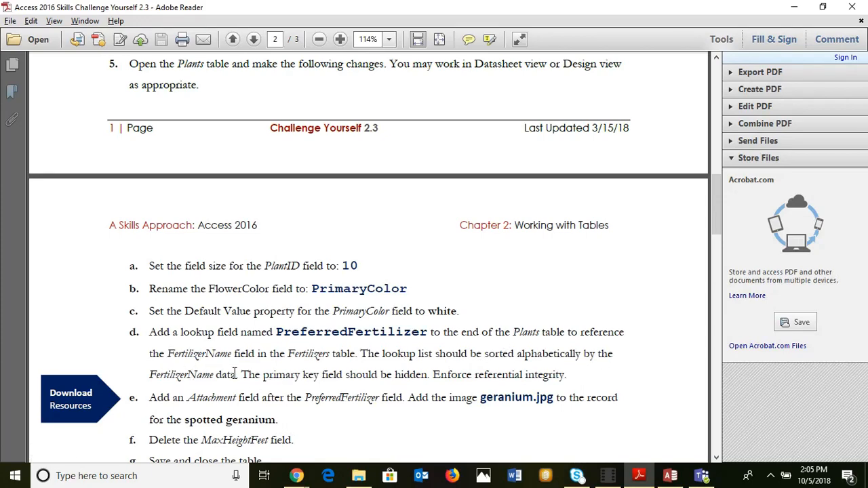
{"action": "key", "text": "alt+Tab"}
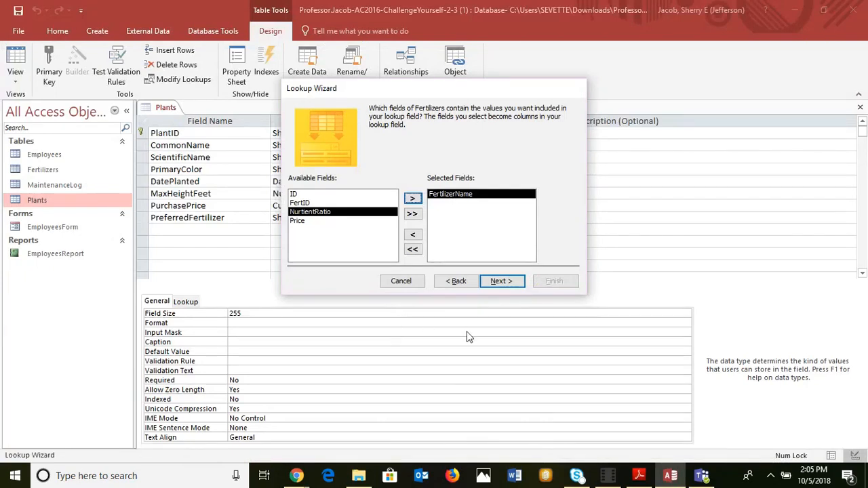
{"action": "left_click", "coordinate": [514, 281]}
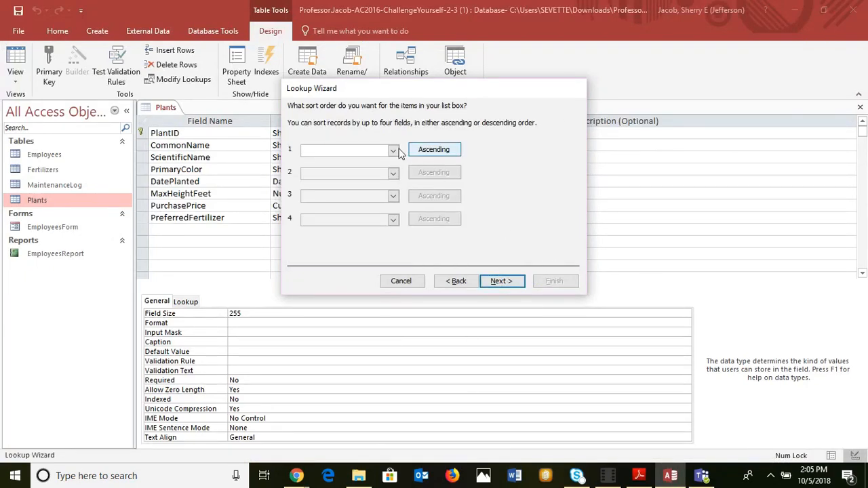
{"action": "left_click", "coordinate": [392, 150]}
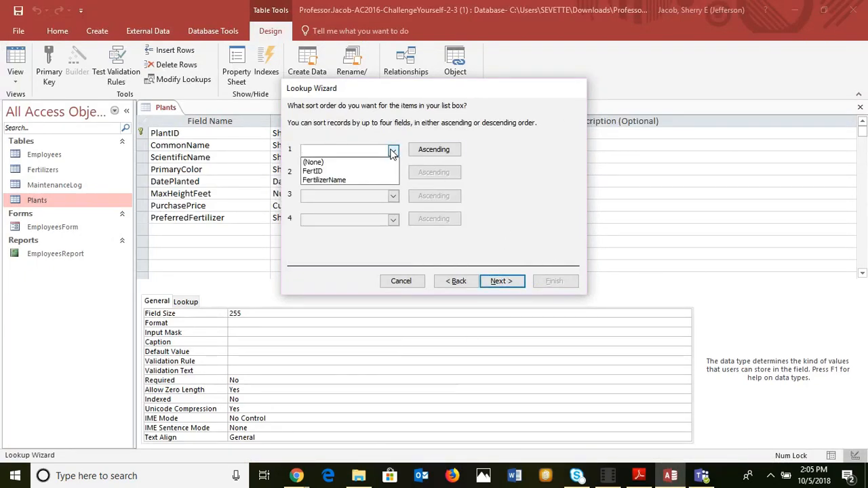
{"action": "left_click", "coordinate": [346, 178]}
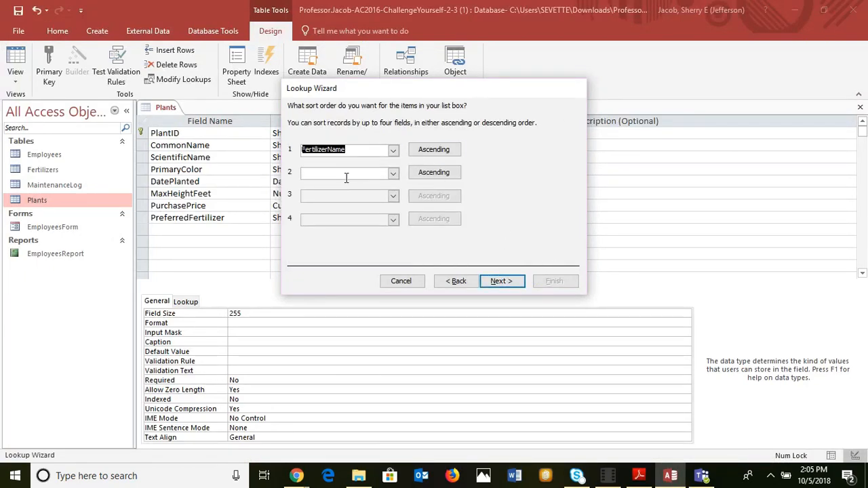
{"action": "left_click", "coordinate": [445, 150]}
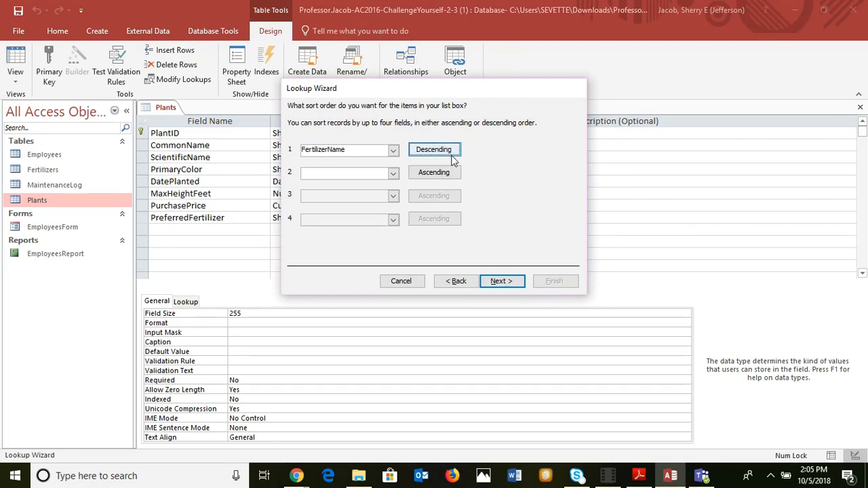
{"action": "left_click", "coordinate": [445, 151]}
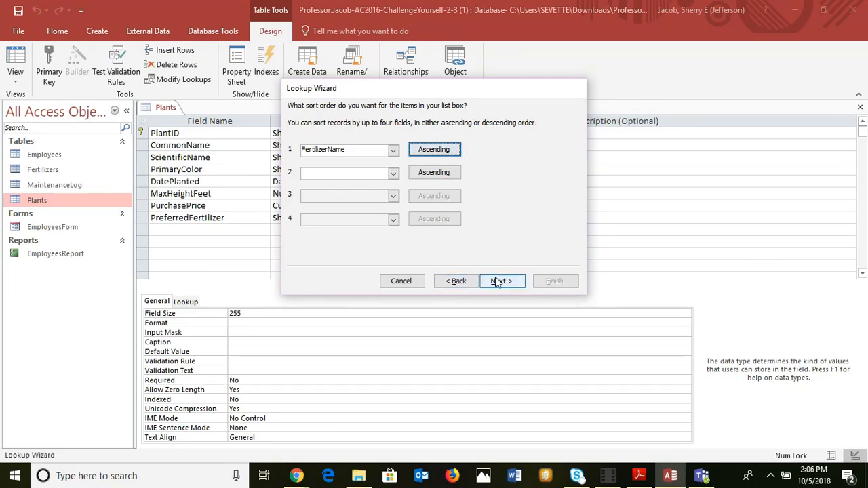
Keep the key column hidden, enable data integrity with Restrict Delete for PreferredFertilizer, finish the Lookup Wizard and save the Plants table
{"action": "key", "text": "alt+Tab"}
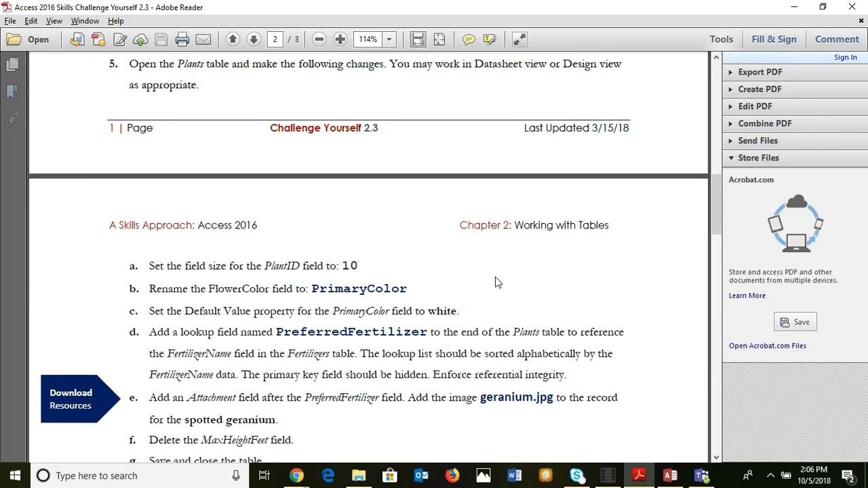
{"action": "key", "text": "alt+Tab"}
{"action": "left_click", "coordinate": [503, 286]}
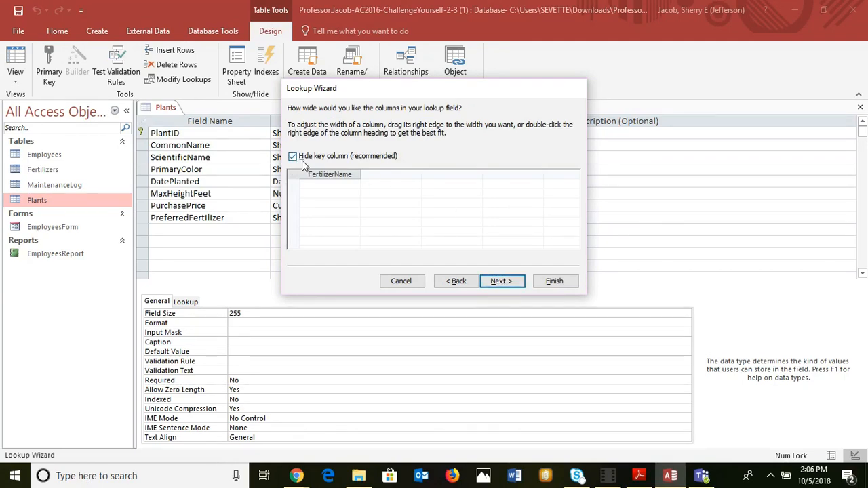
{"action": "left_click", "coordinate": [505, 284]}
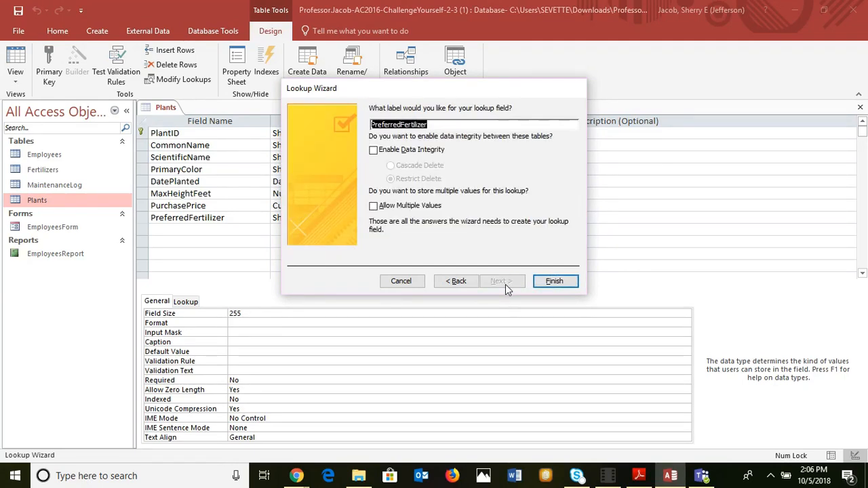
{"action": "left_click", "coordinate": [374, 151]}
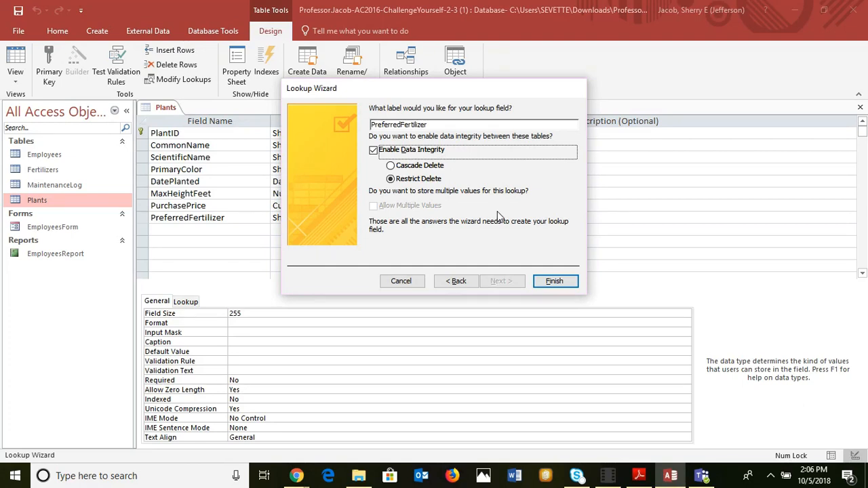
{"action": "left_click", "coordinate": [554, 282]}
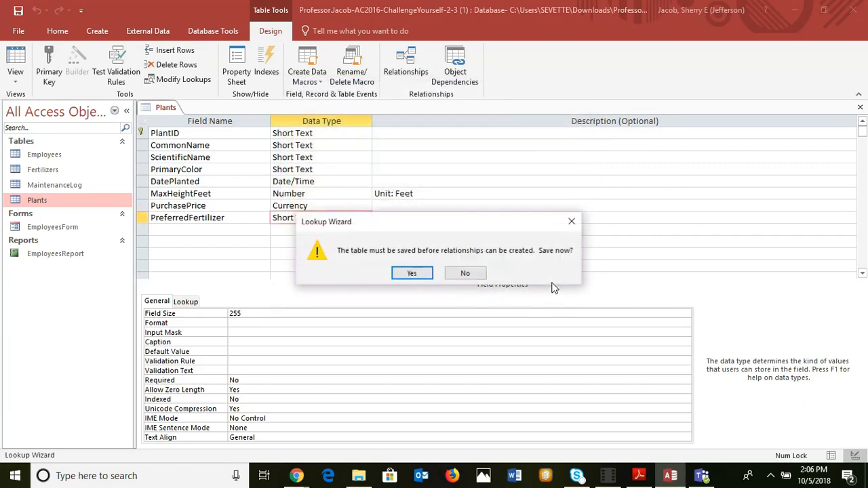
{"action": "left_click", "coordinate": [412, 274]}
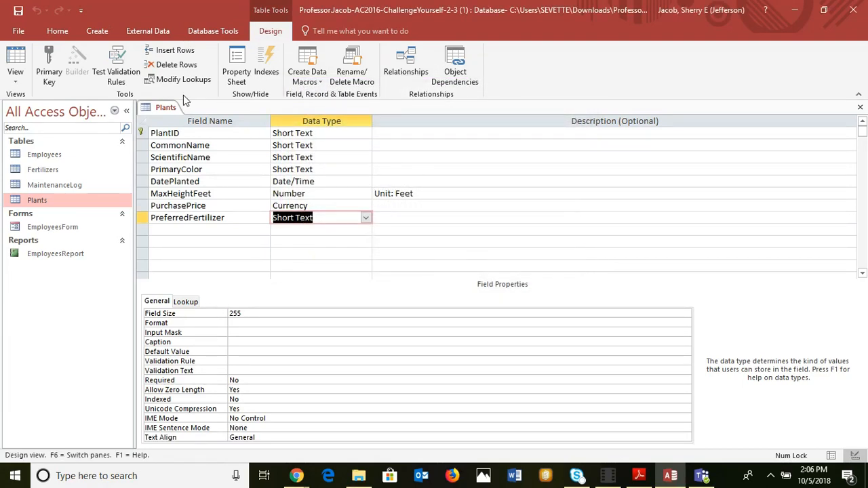
Switch the Plants table to Datasheet view and check the PreferredFertilizer lookup list in the ALFA2 record
{"action": "left_click", "coordinate": [15, 78]}
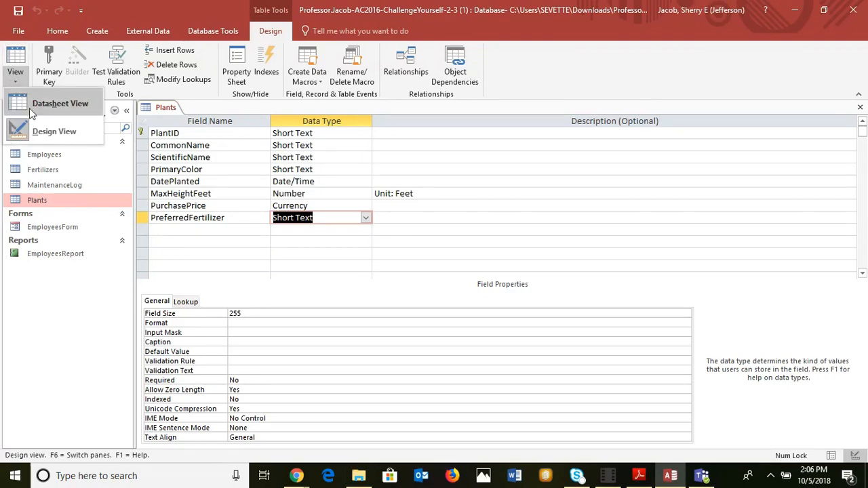
{"action": "left_click", "coordinate": [29, 105]}
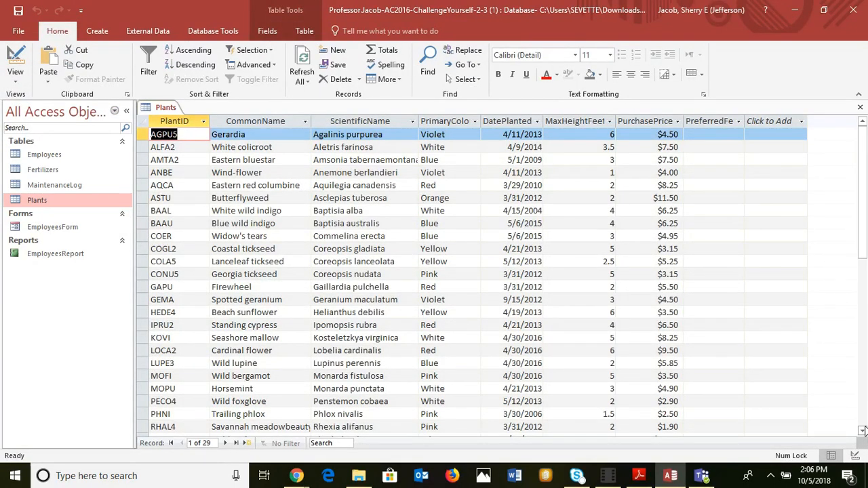
{"action": "left_click", "coordinate": [862, 431]}
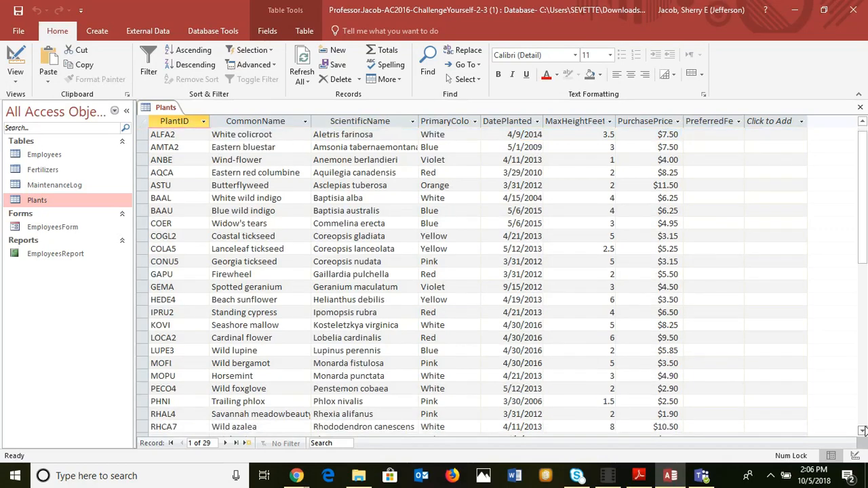
{"action": "left_click", "coordinate": [735, 133]}
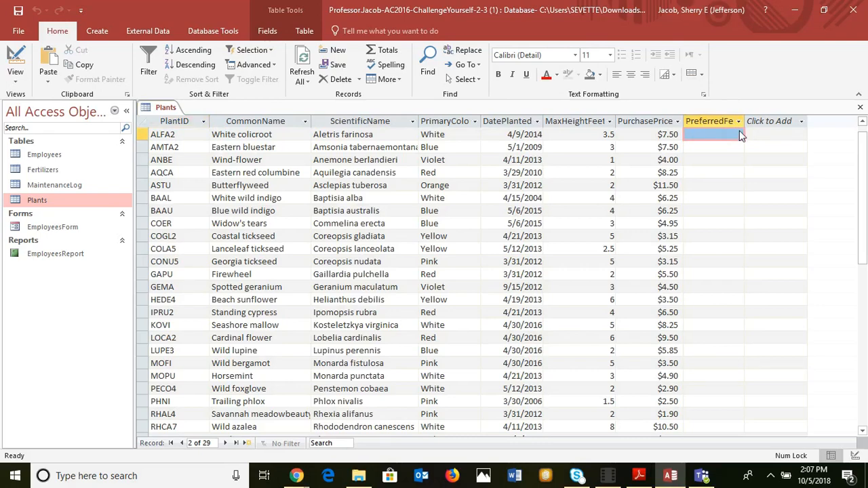
{"action": "left_click", "coordinate": [738, 133]}
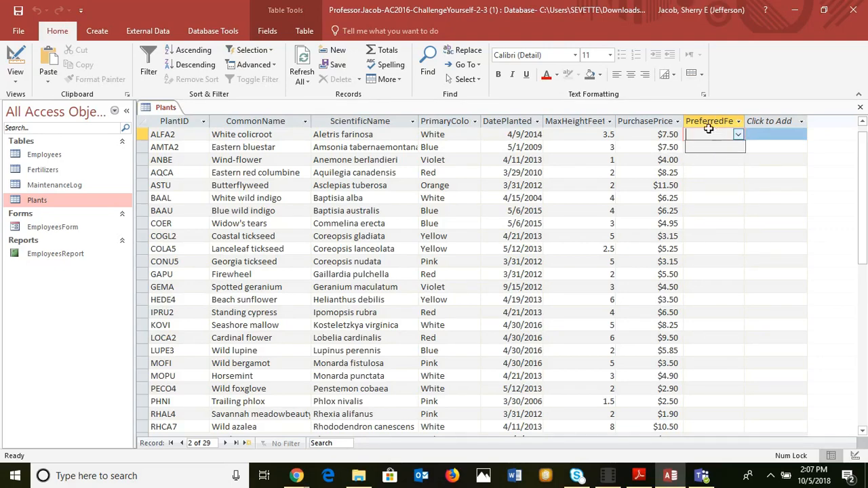
Open the Fertilizers table and enter a record with FertID 0001, FertilizerName MiracleGro, nutrient ratio 6.5 and price 3.50
{"action": "double_click", "coordinate": [44, 171]}
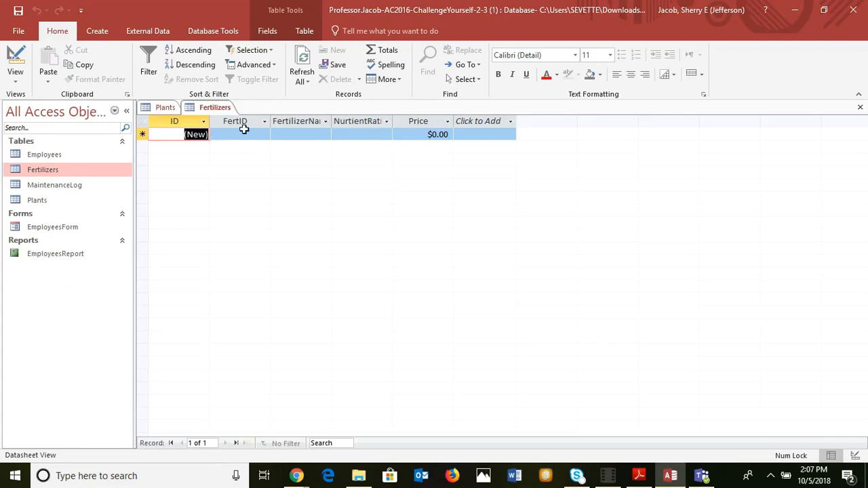
{"action": "left_click", "coordinate": [246, 134]}
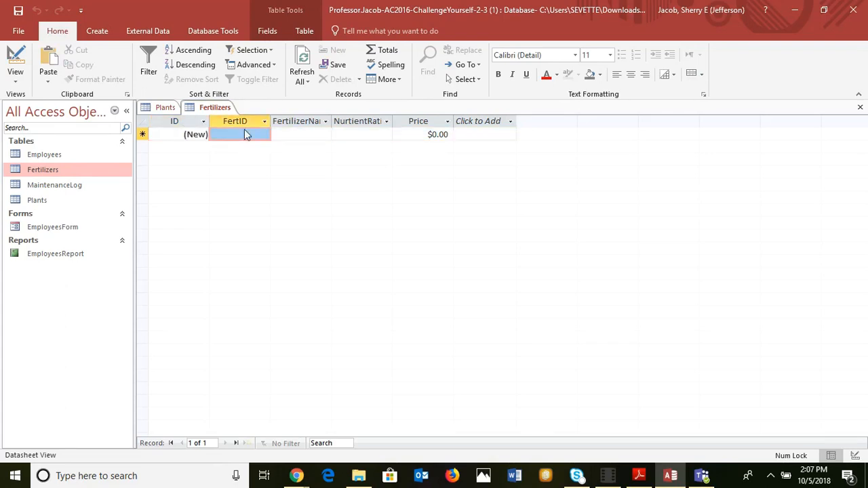
{"action": "type", "text": "0001"}
{"action": "key", "text": "Tab"}
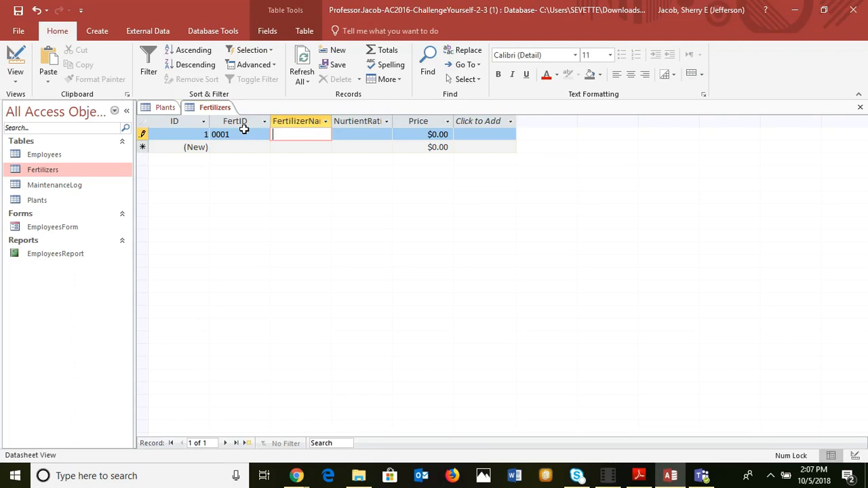
{"action": "type", "text": "Micr"}
{"action": "type", "text": "leGro"}
{"action": "key", "text": "Tab"}
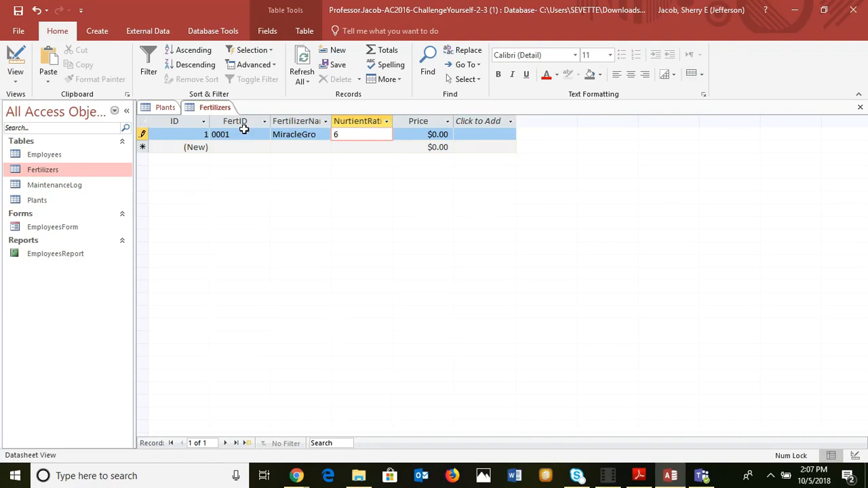
{"action": "type", "text": "6.5"}
{"action": "key", "text": "Tab"}
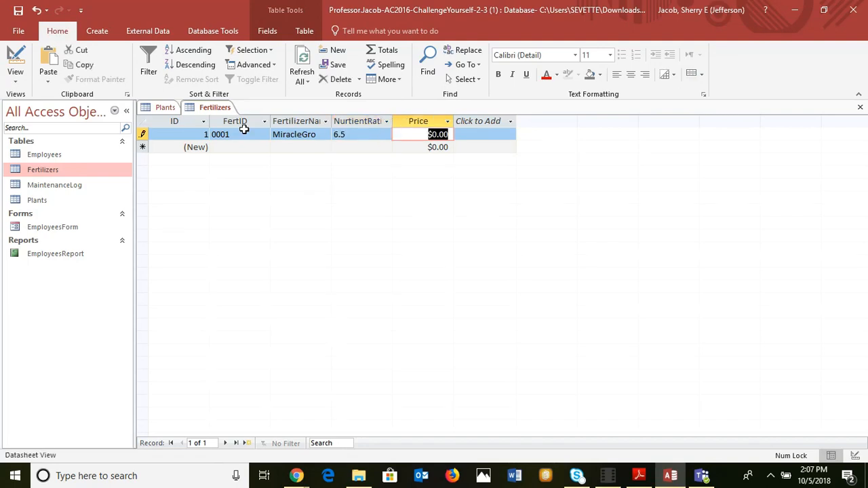
{"action": "type", "text": "3.50"}
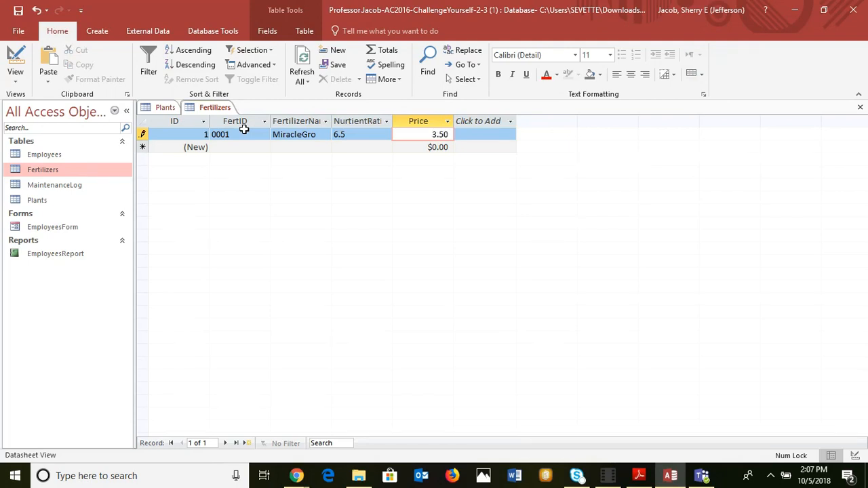
Add a second Fertilizers record with FertID 0002, FertilizerName Pure & Pristine, nutrient ratio 7.0 and price 4.75
{"action": "key", "text": "Tab"}
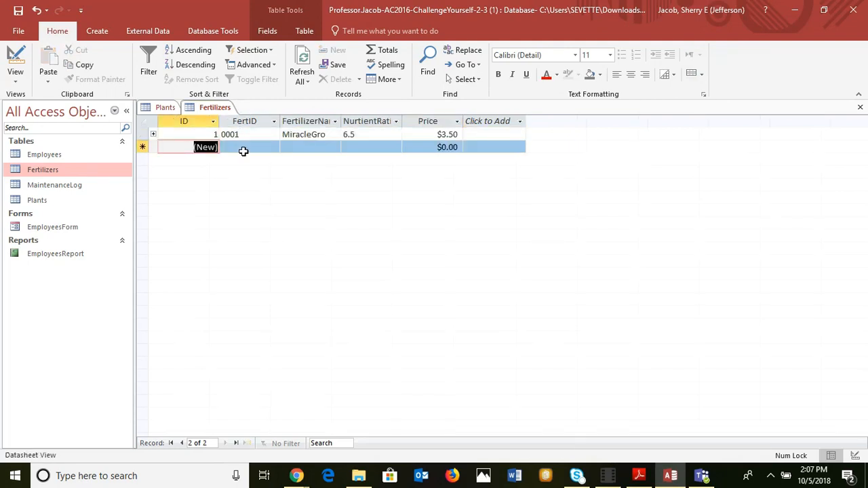
{"action": "left_click", "coordinate": [246, 144]}
{"action": "type", "text": "00"}
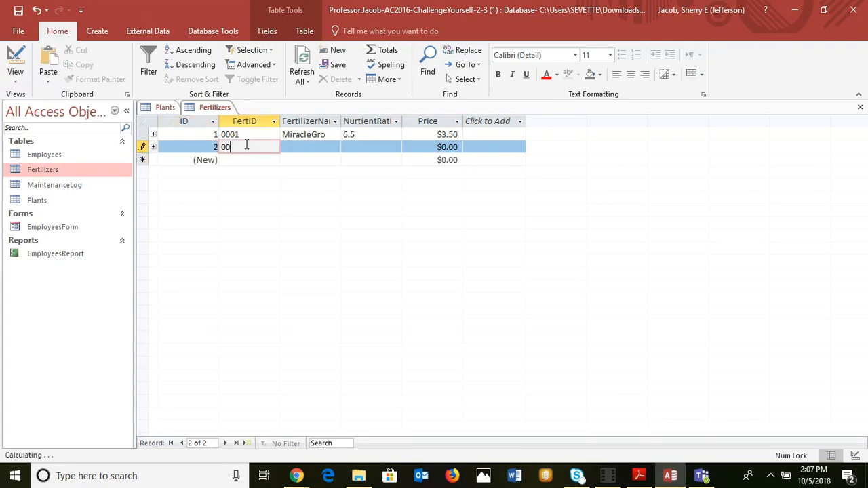
{"action": "type", "text": "2"}
{"action": "key", "text": "Tab"}
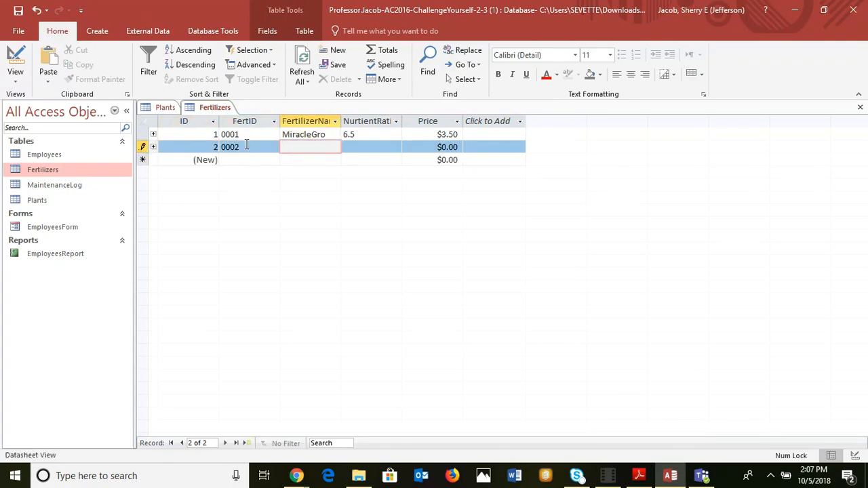
{"action": "type", "text": "Pure & Pristine"}
{"action": "key", "text": "Tab"}
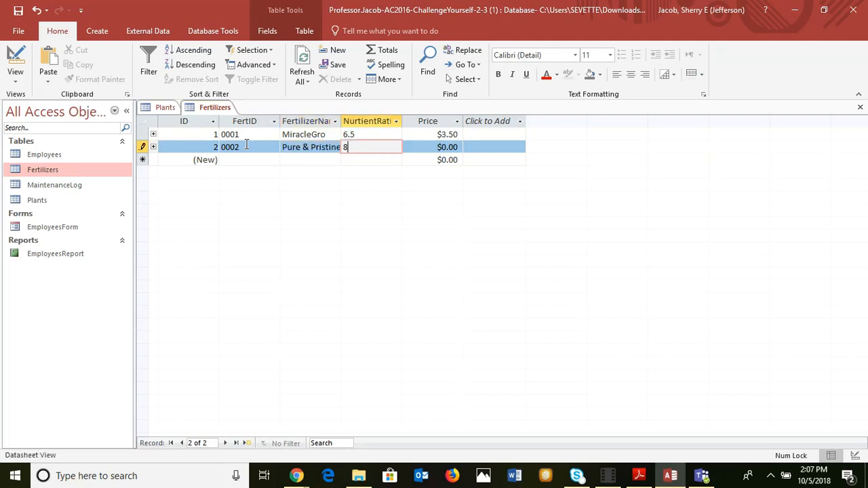
{"action": "key", "text": "Tab"}
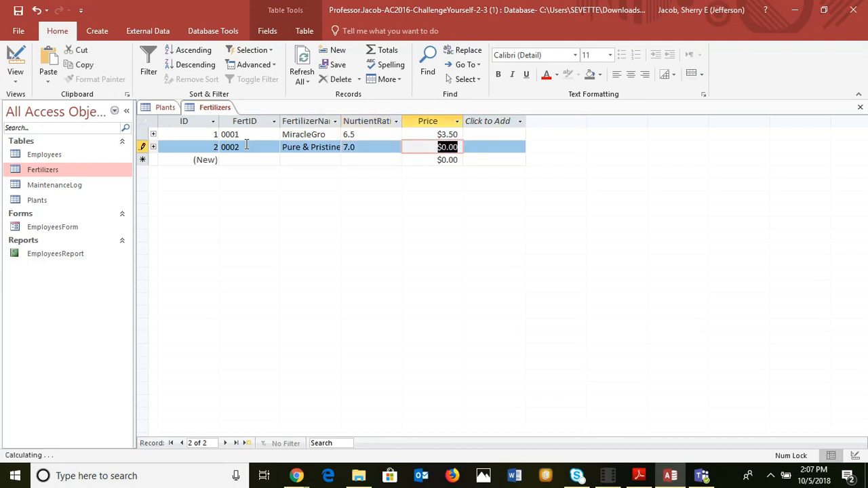
{"action": "type", "text": "4."}
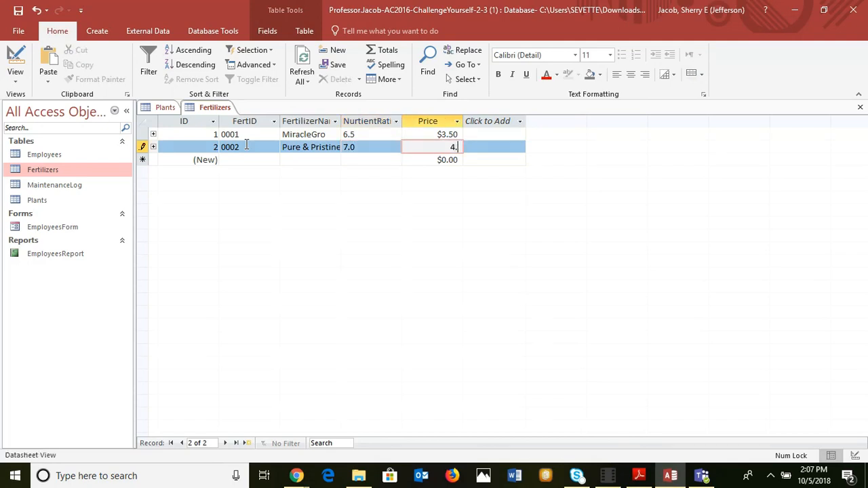
{"action": "type", "text": "75"}
{"action": "left_click", "coordinate": [314, 159]}
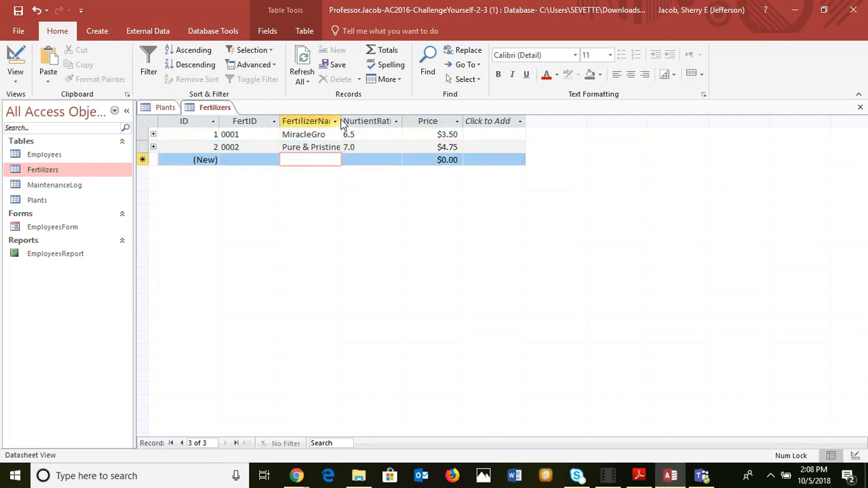
Close the Fertilizers and Plants tables, reopen Plants and check the PreferredFertilizer lookup list in the AGPU5 record
{"action": "left_click", "coordinate": [860, 107]}
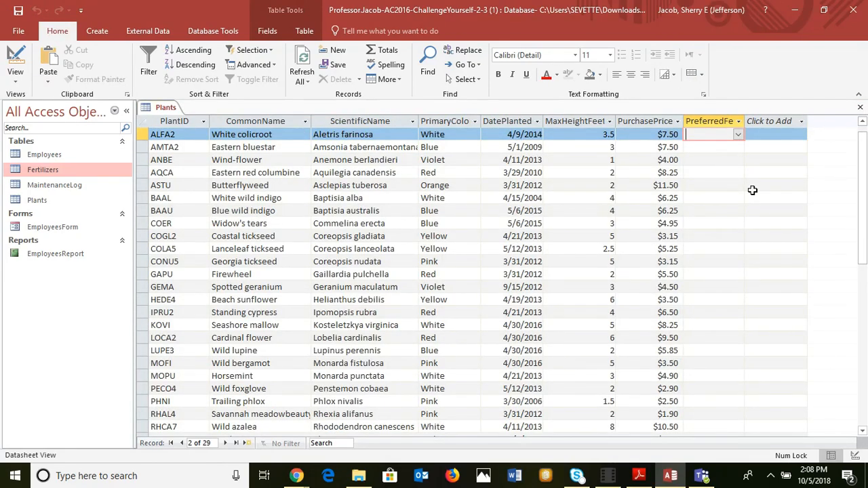
{"action": "left_click", "coordinate": [861, 107]}
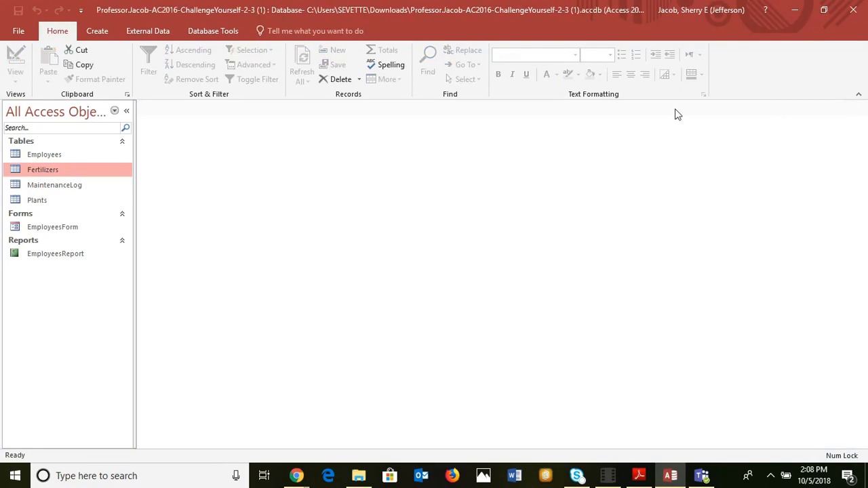
{"action": "double_click", "coordinate": [39, 202]}
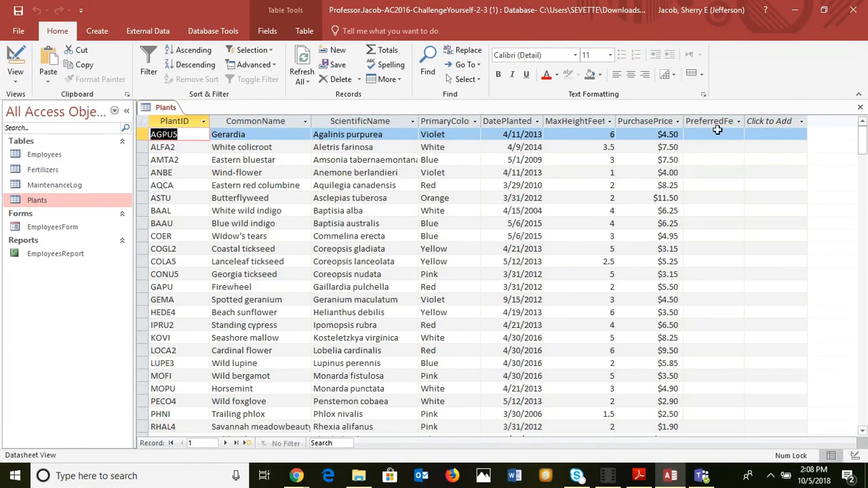
{"action": "left_click", "coordinate": [732, 134]}
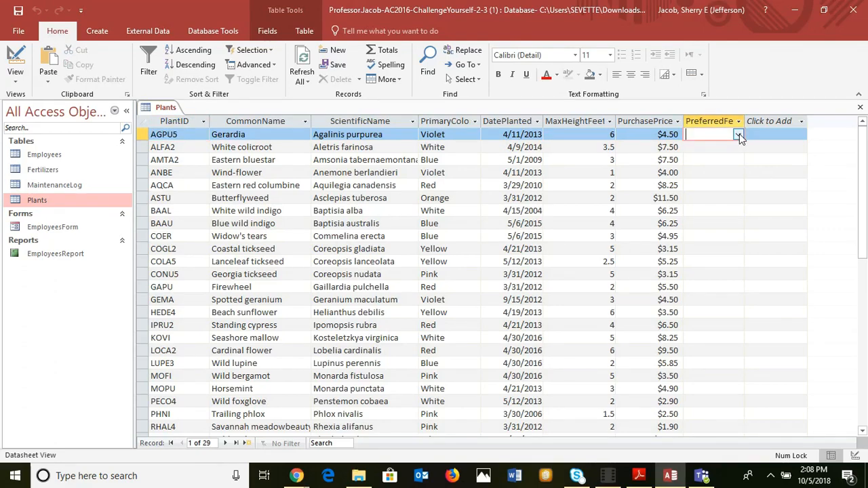
{"action": "left_click", "coordinate": [738, 134]}
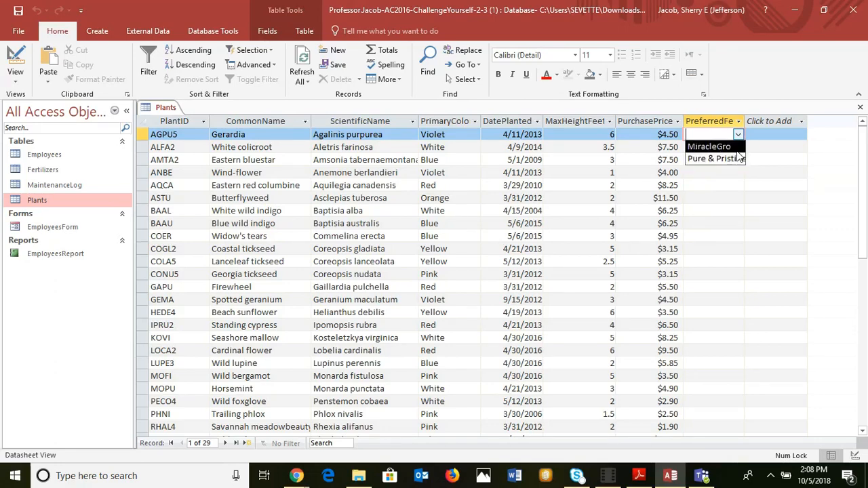
Read instruction 5e in Adobe Reader, return to Access and add an Attachment field after PreferredFertilizer in the Plants table
{"action": "key", "text": "alt+Tab"}
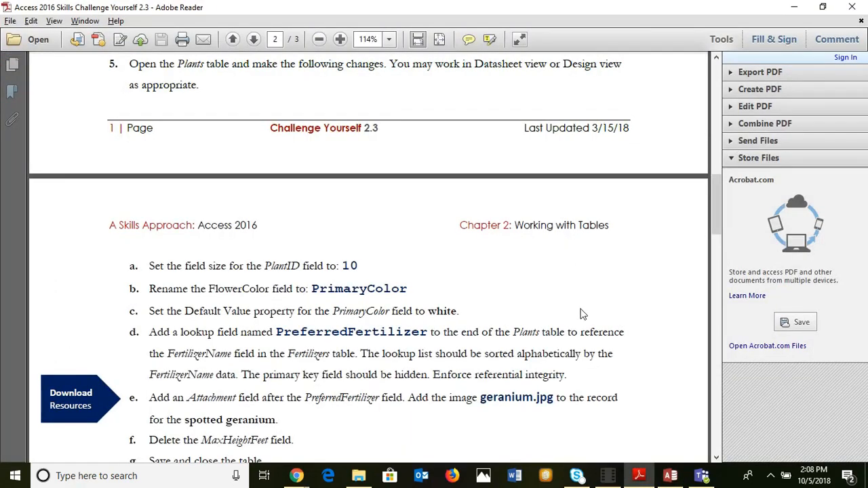
{"action": "left_click", "coordinate": [716, 458]}
{"action": "left_click", "coordinate": [718, 458]}
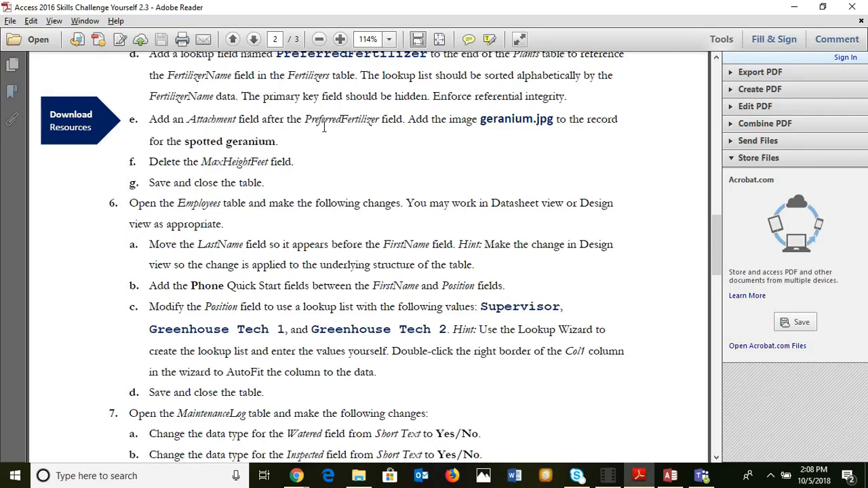
{"action": "key", "text": "alt+Tab"}
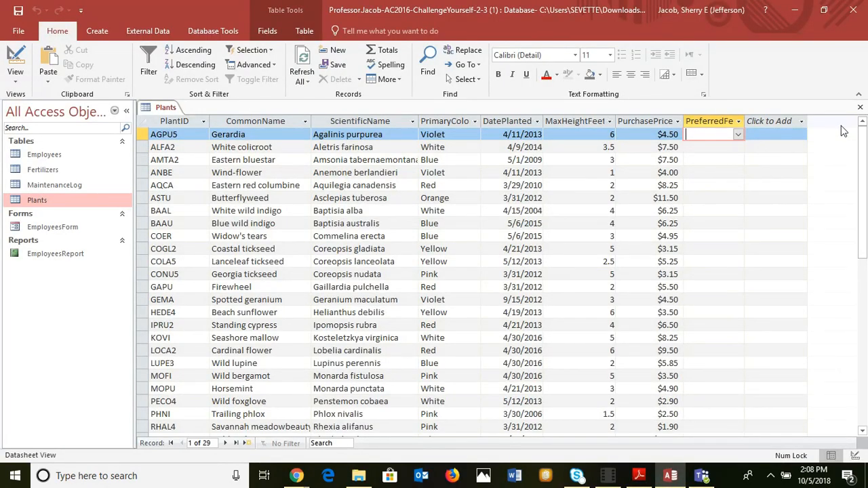
{"action": "left_click", "coordinate": [801, 123]}
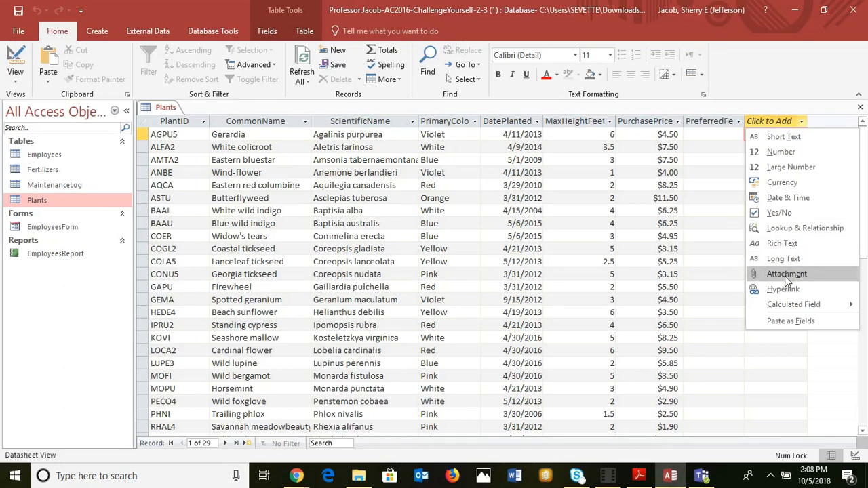
{"action": "left_click", "coordinate": [805, 280]}
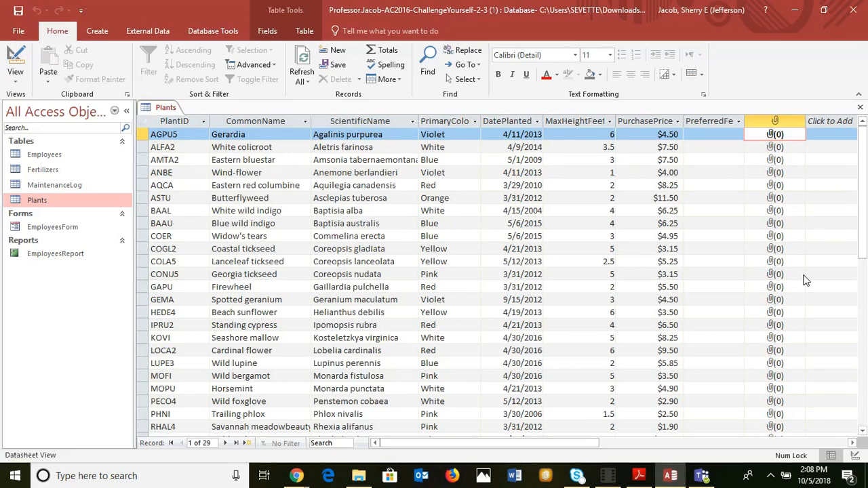
Check in Adobe Reader which image goes to the spotted geranium record and return to the Plants table in Access
{"action": "key", "text": "alt+Tab"}
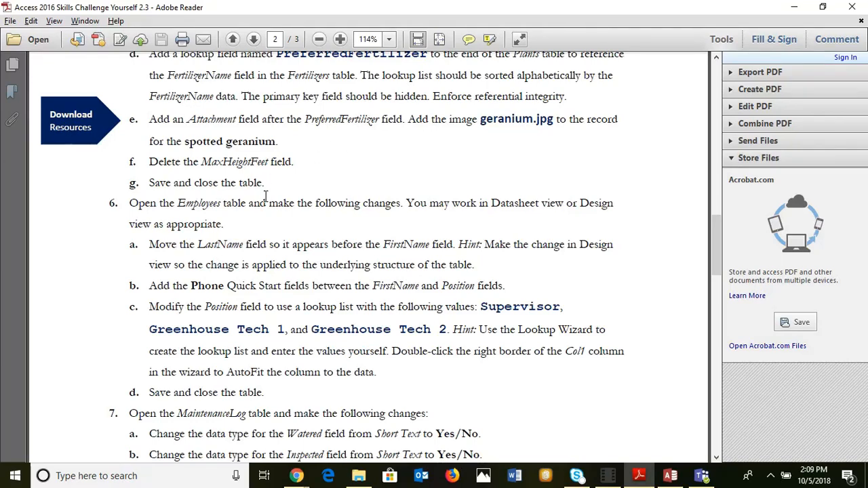
{"action": "key", "text": "alt+Tab"}
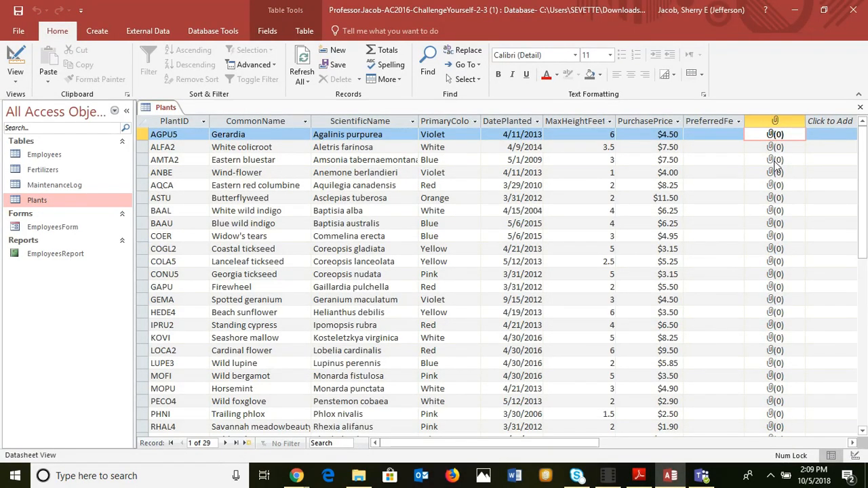
{"action": "key", "text": "alt+Tab"}
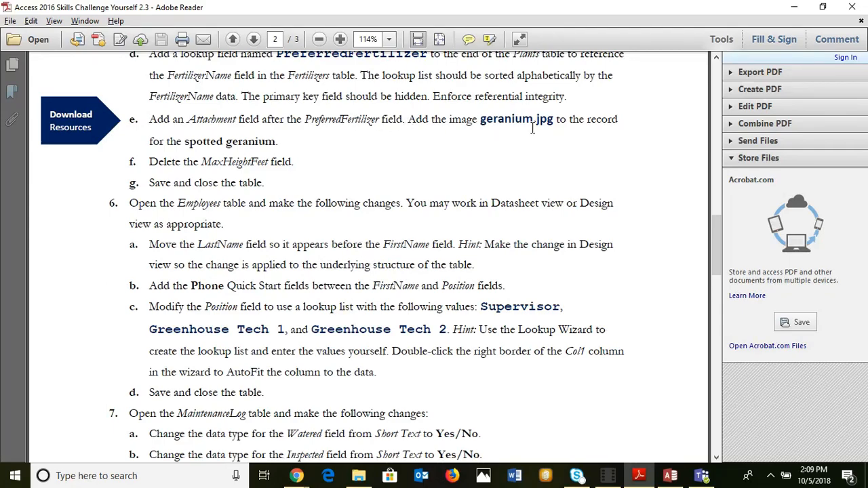
{"action": "key", "text": "alt+Tab"}
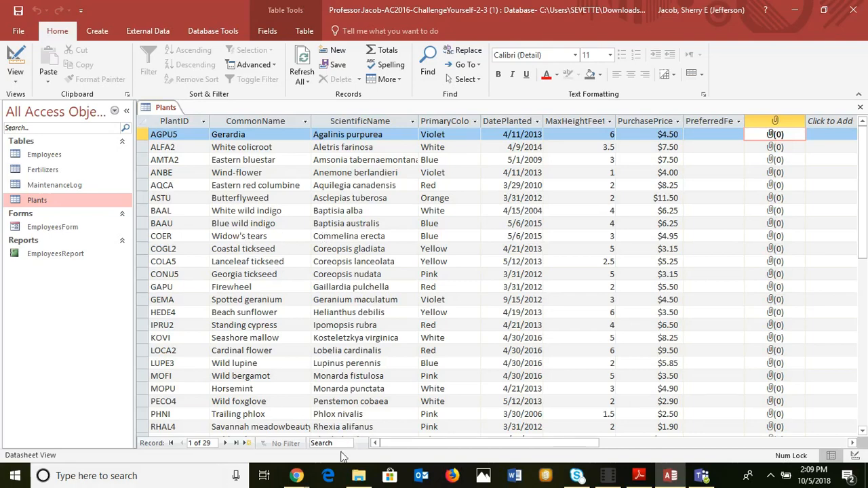
Switch to the SIMnet project page in Chrome, close the Download Wizard and open the downloaded resources zip file
{"action": "left_click", "coordinate": [297, 476]}
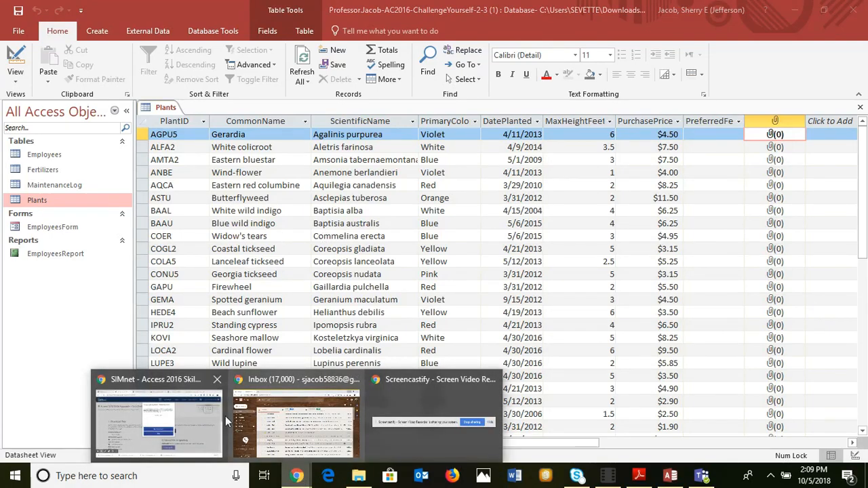
{"action": "left_click", "coordinate": [179, 426]}
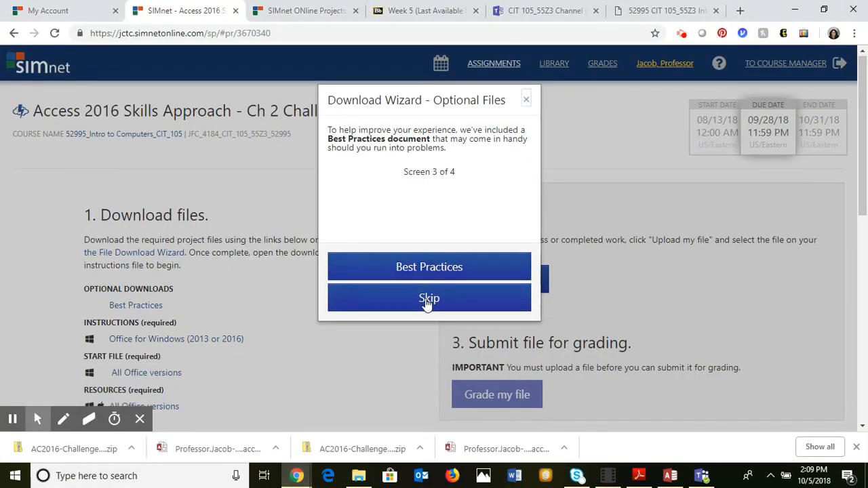
{"action": "left_click", "coordinate": [527, 100]}
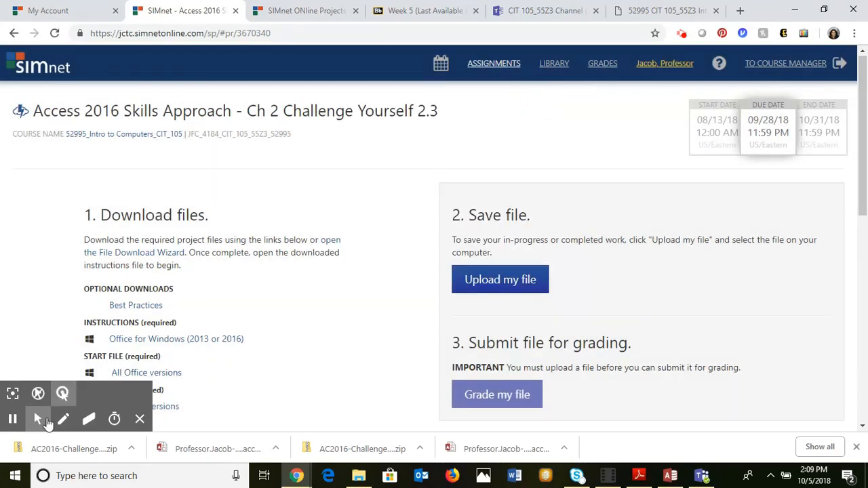
{"action": "left_click", "coordinate": [96, 453]}
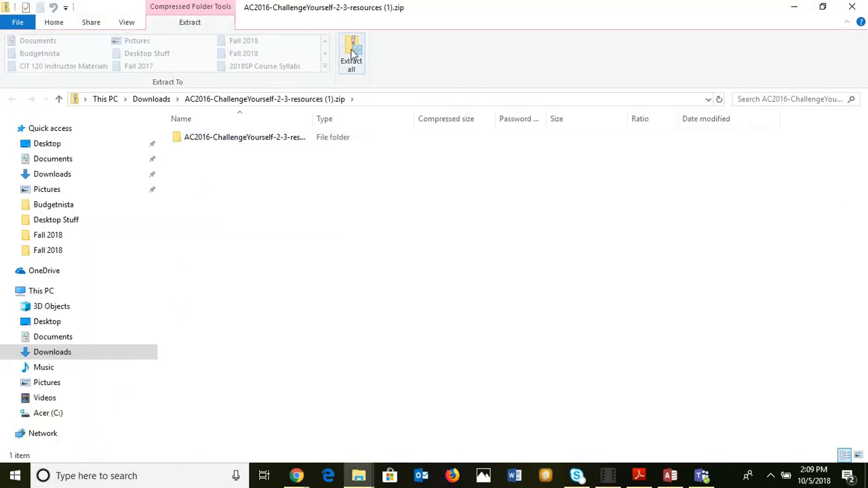
Extract the zip to a Downloads folder named AC2016-ChallengeYourself-2-3-resources and open the extracted subfolder
{"action": "left_click", "coordinate": [351, 53]}
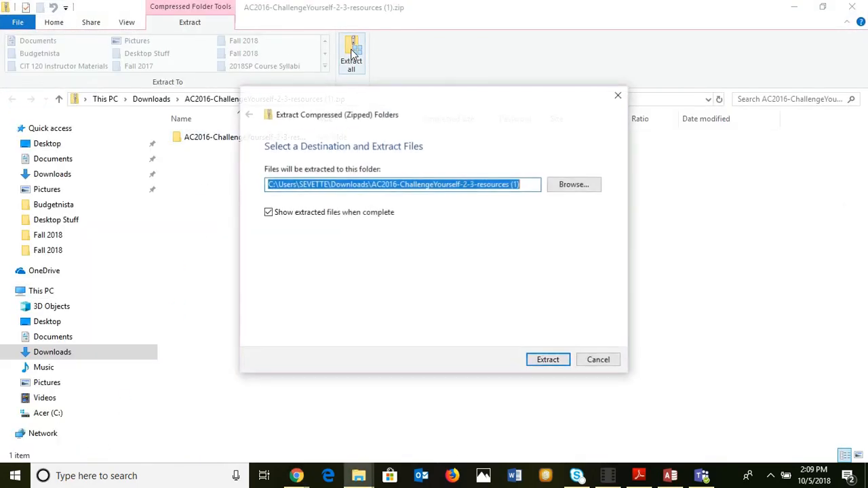
{"action": "left_click", "coordinate": [523, 185]}
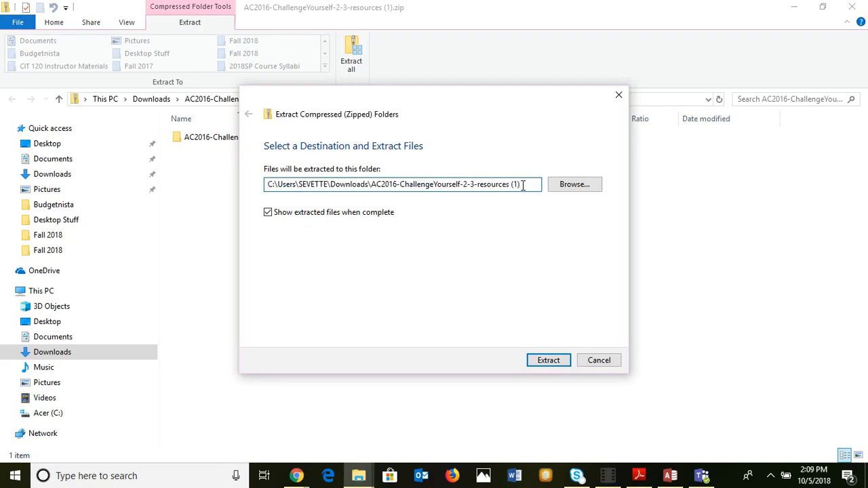
{"action": "key", "text": "BackSpace"}
{"action": "key", "text": "BackSpace"}
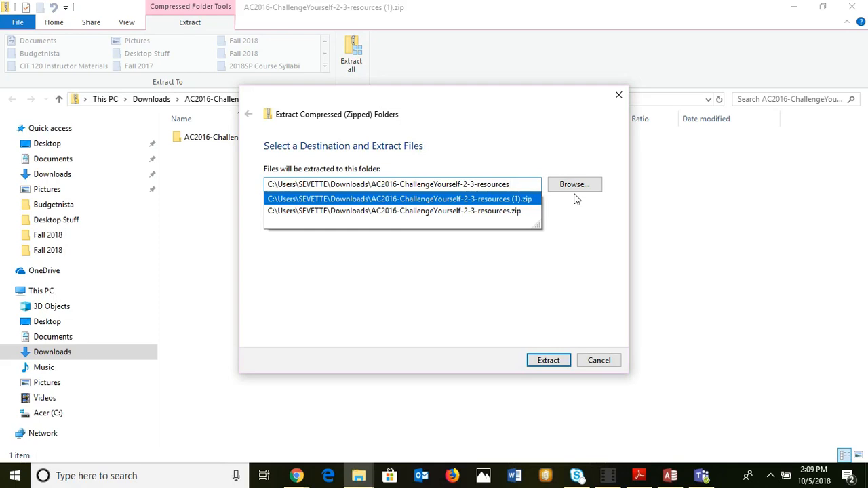
{"action": "left_click", "coordinate": [549, 362]}
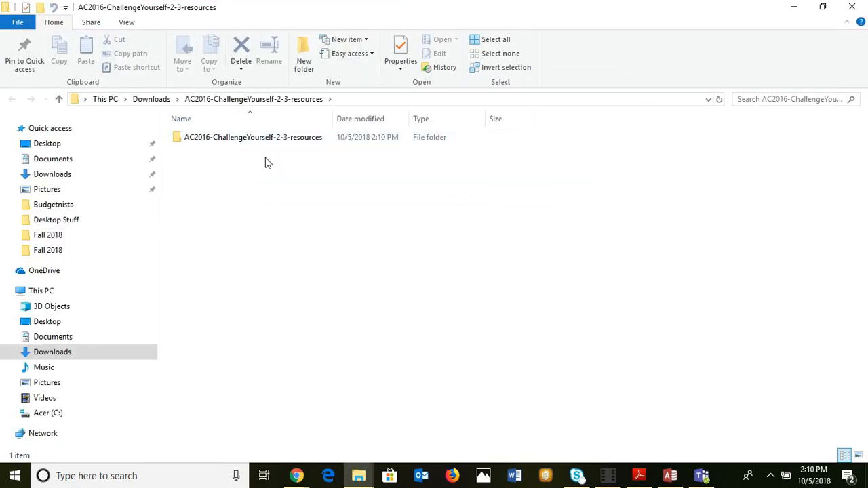
{"action": "double_click", "coordinate": [242, 137]}
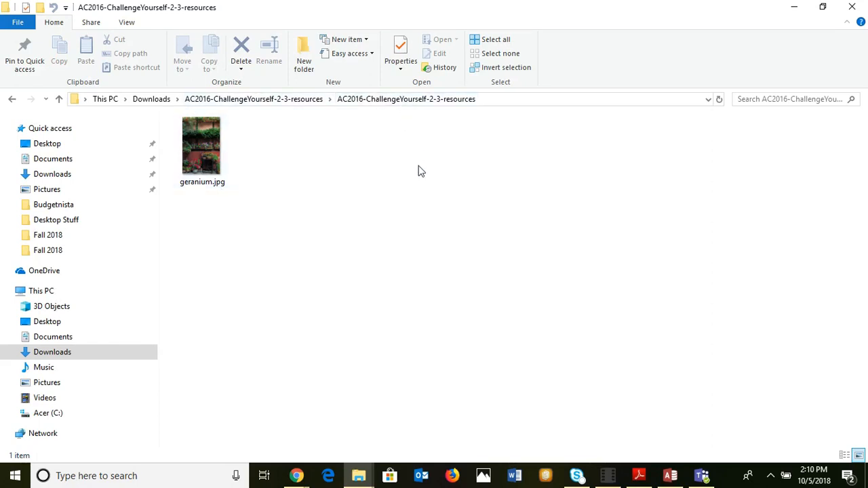
Switch from File Explorer back to the Plants table in Access
{"action": "key", "text": "alt+Tab"}
{"action": "key", "text": "alt+Tab"}
{"action": "key", "text": "alt+Tab"}
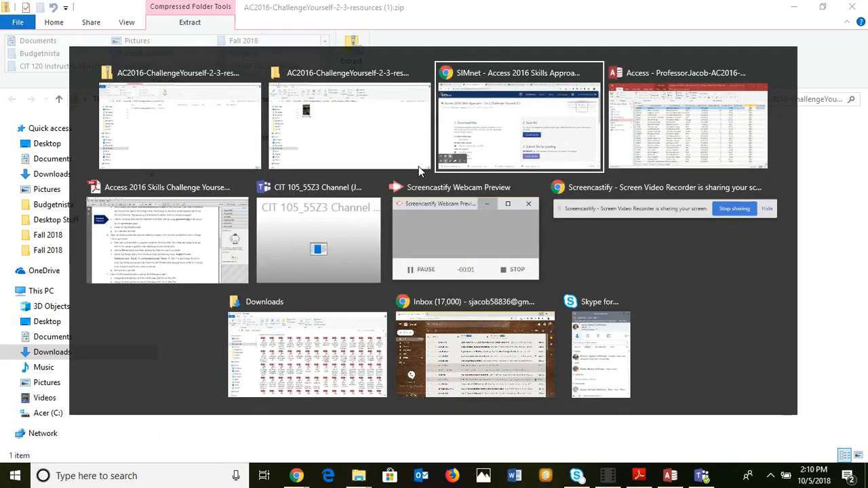
{"action": "key", "text": "alt+Tab"}
{"action": "key", "text": "alt+Tab"}
{"action": "key", "text": "alt+Tab"}
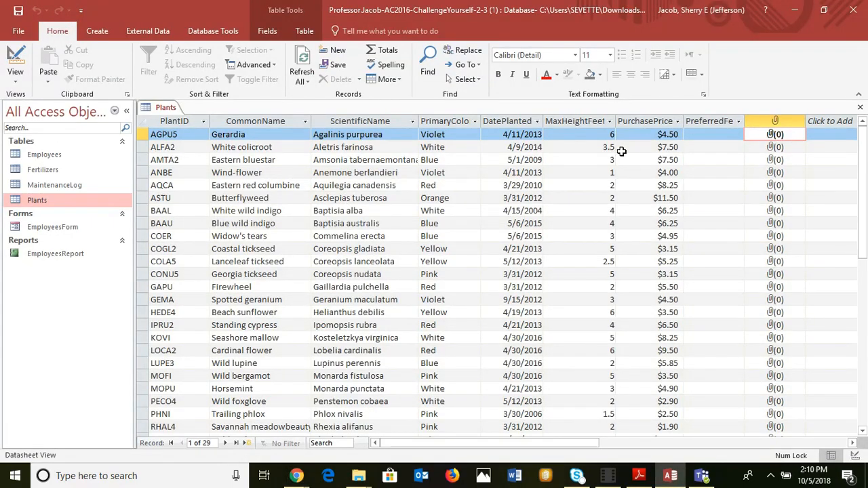
Switch to Adobe Reader and reread the instruction for attaching geranium.jpg to the spotted geranium record
{"action": "key", "text": "alt+Tab"}
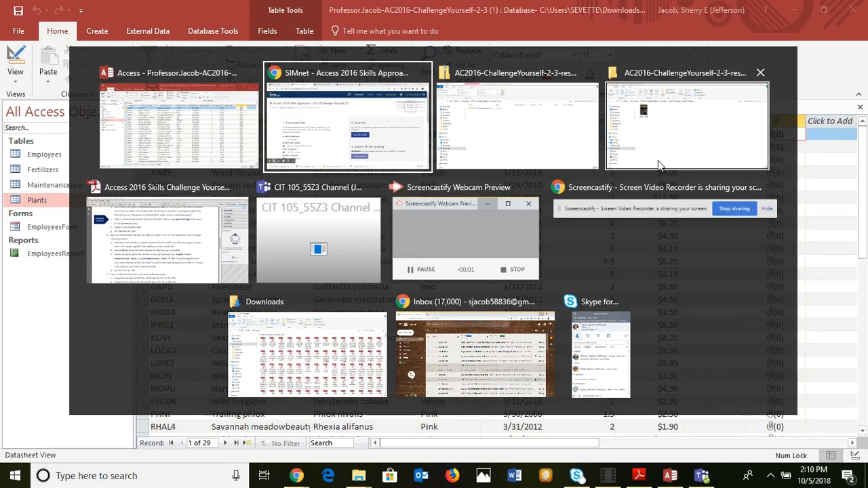
{"action": "key", "text": "alt+Tab"}
{"action": "key", "text": "alt+Tab"}
{"action": "key", "text": "alt+Tab"}
{"action": "key", "text": "alt+Tab"}
{"action": "key", "text": "alt+Tab"}
{"action": "key", "text": "alt+Tab"}
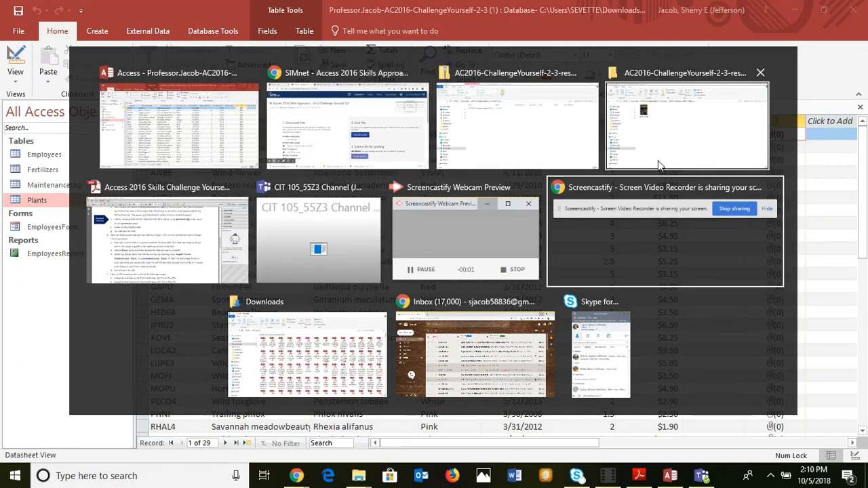
{"action": "key", "text": "alt+Tab"}
{"action": "key", "text": "alt+Tab"}
{"action": "key", "text": "alt+Tab"}
{"action": "key", "text": "alt+Tab"}
{"action": "key", "text": "alt+Tab"}
{"action": "key", "text": "alt+Tab"}
{"action": "key", "text": "alt+Tab"}
{"action": "key", "text": "alt+Tab"}
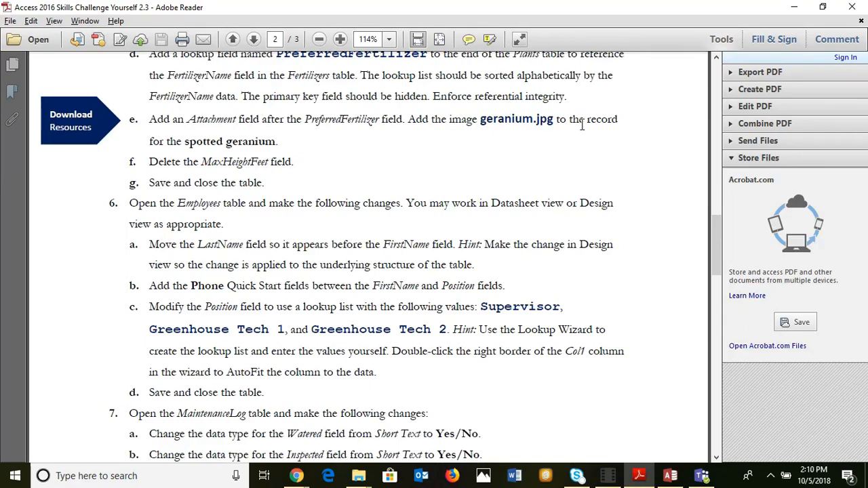
Switch to Access and open the attachments of the spotted geranium record in the Plants table
{"action": "key", "text": "alt+Tab"}
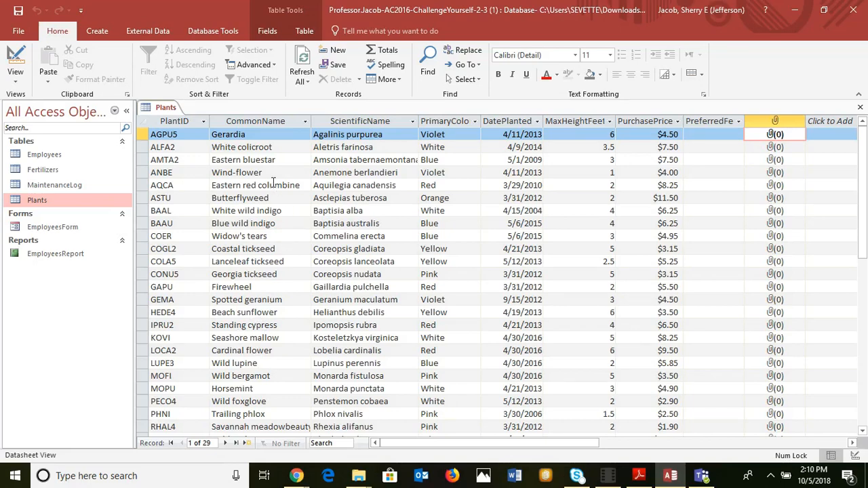
{"action": "left_click", "coordinate": [270, 296]}
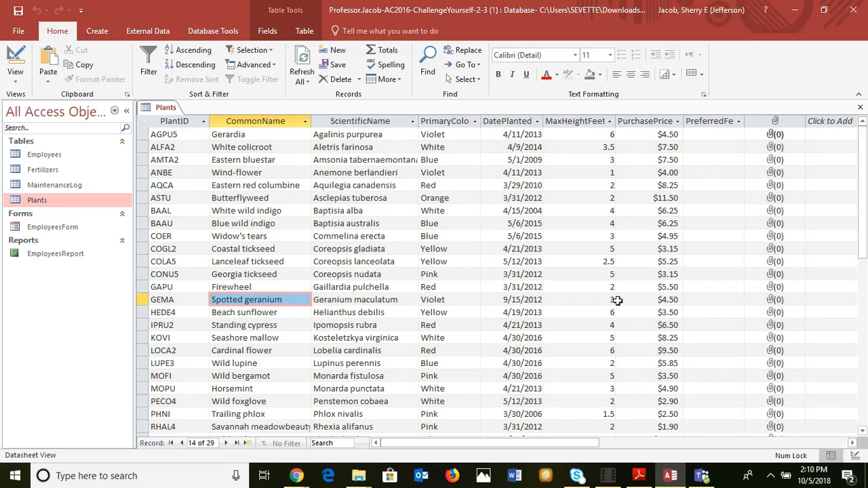
{"action": "double_click", "coordinate": [760, 304]}
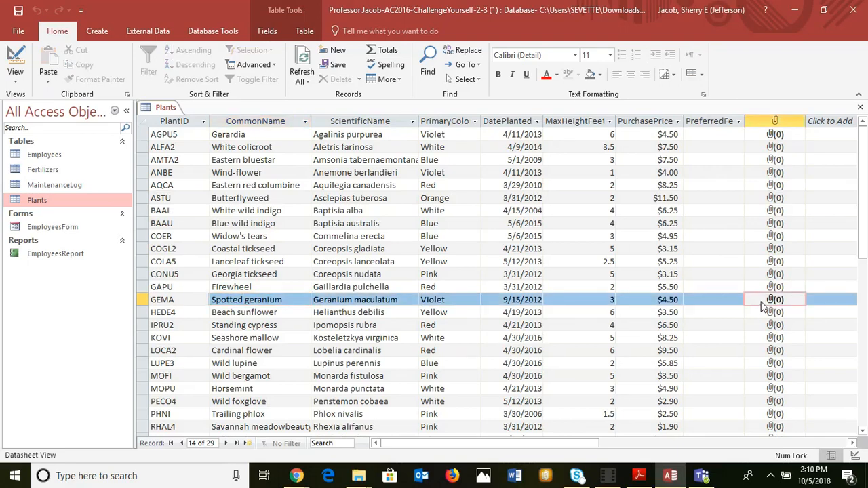
{"action": "double_click", "coordinate": [775, 305]}
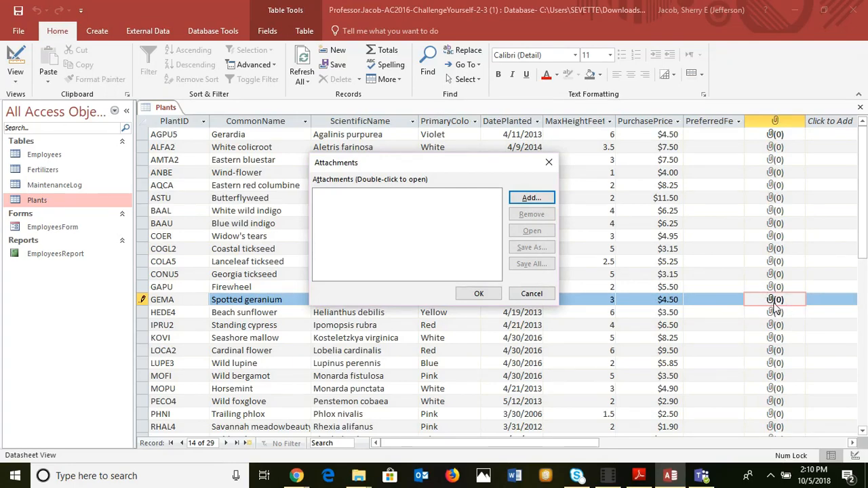
Attach geranium.jpg from the AC2016-ChallengeYourself-2-3-resources subfolder in Downloads to the spotted geranium record and close the Plants table
{"action": "left_click", "coordinate": [532, 197]}
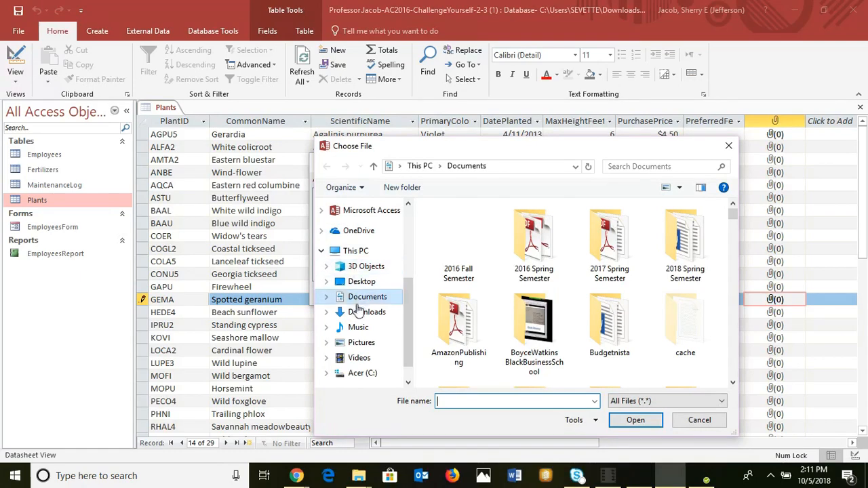
{"action": "left_click", "coordinate": [358, 314]}
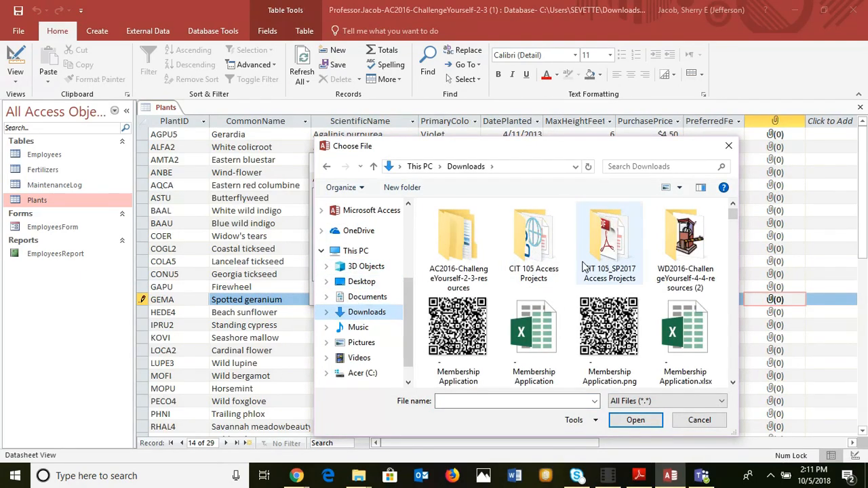
{"action": "double_click", "coordinate": [463, 253]}
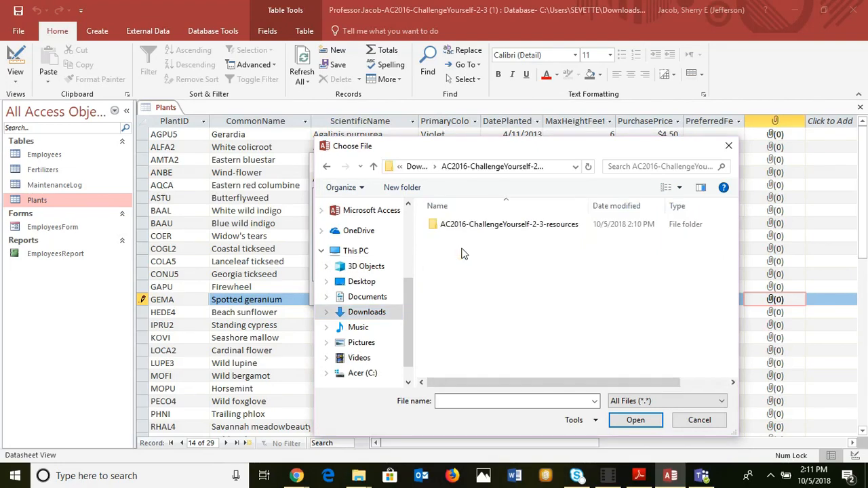
{"action": "double_click", "coordinate": [460, 225]}
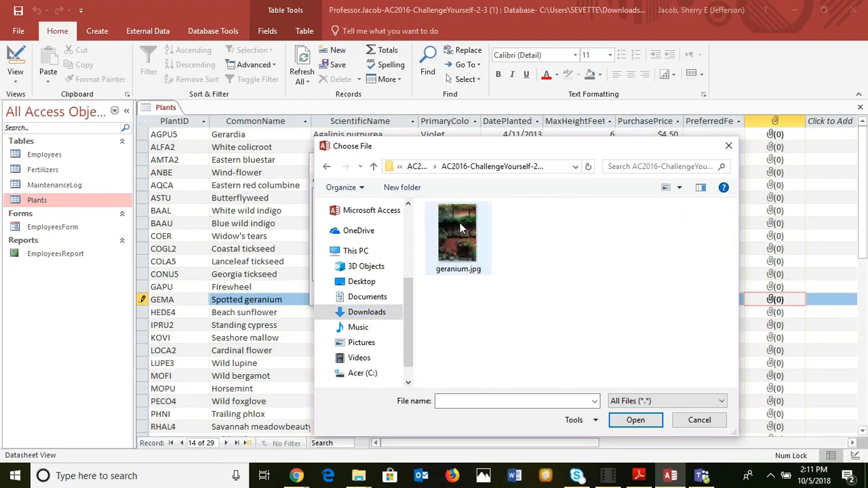
{"action": "double_click", "coordinate": [460, 228]}
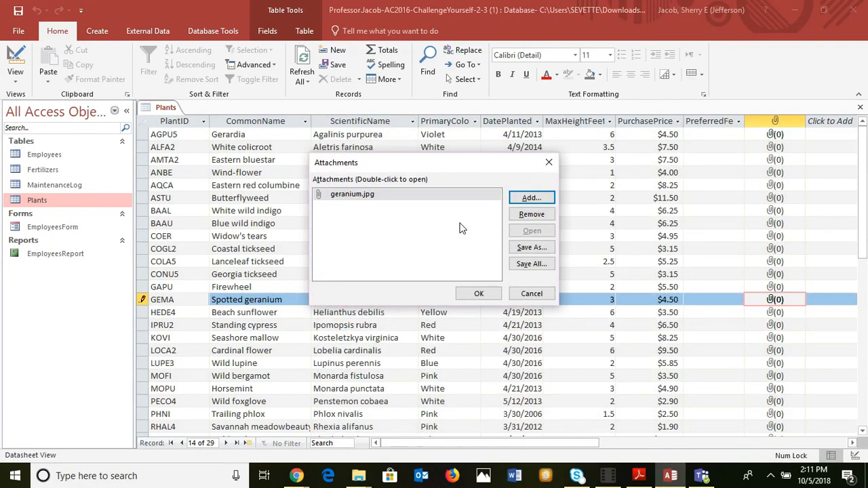
{"action": "left_click", "coordinate": [487, 293]}
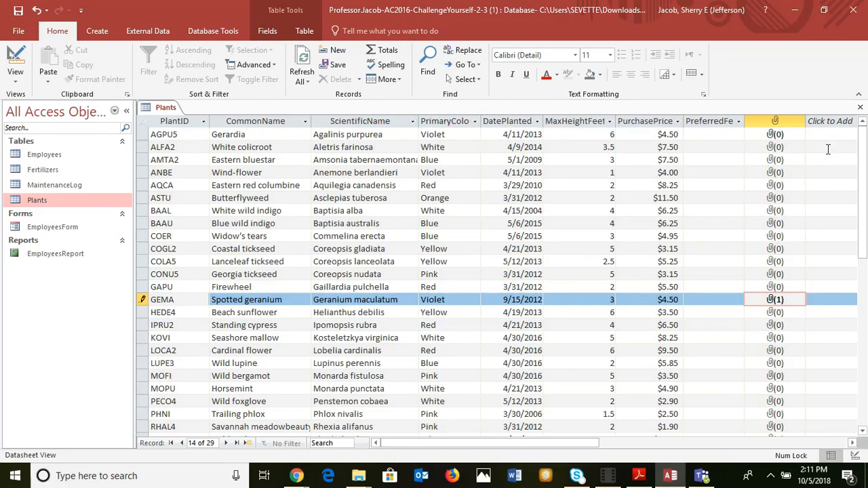
{"action": "left_click", "coordinate": [860, 108]}
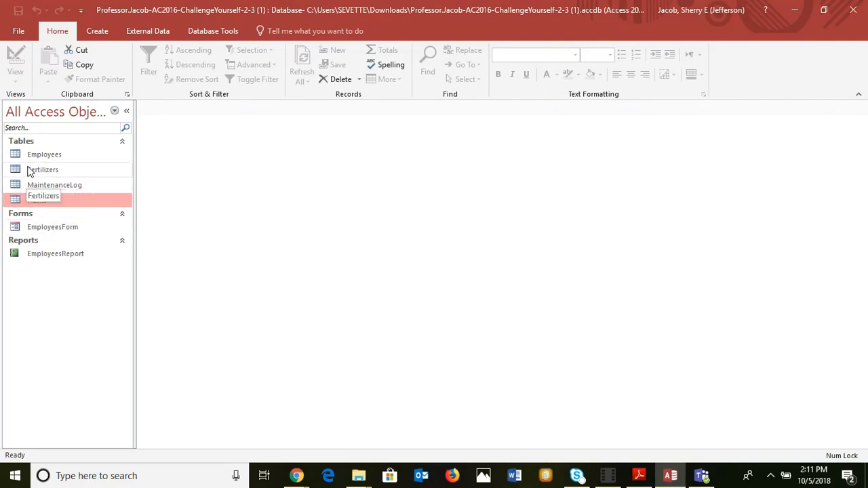
Create a form from the Plants table and find the record with the common name Spotted Geranium
{"action": "left_click", "coordinate": [98, 31]}
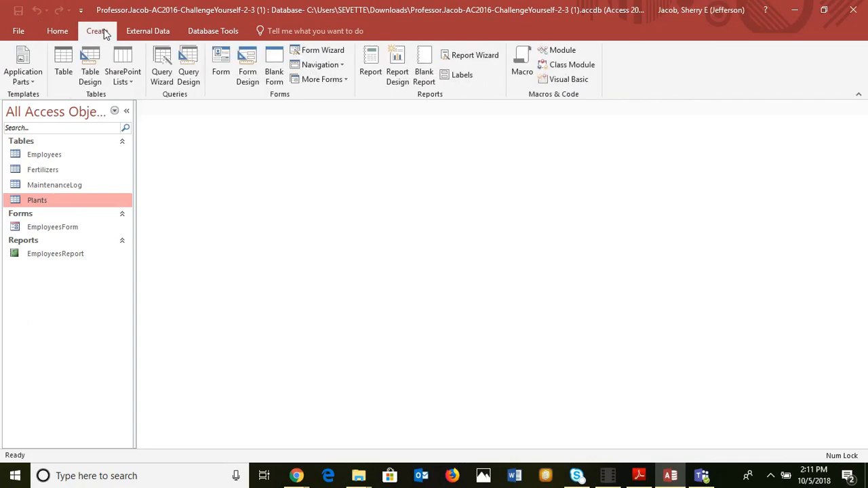
{"action": "left_click", "coordinate": [224, 75]}
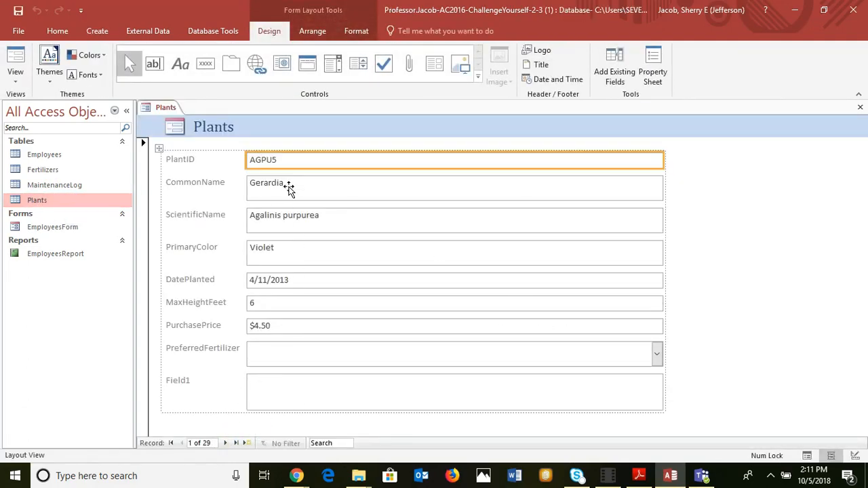
{"action": "left_click", "coordinate": [310, 190]}
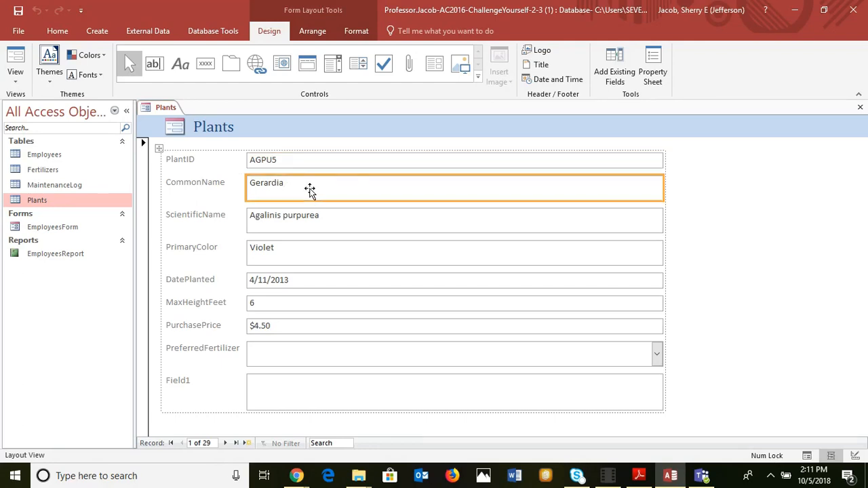
{"action": "key", "text": "ctrl+f"}
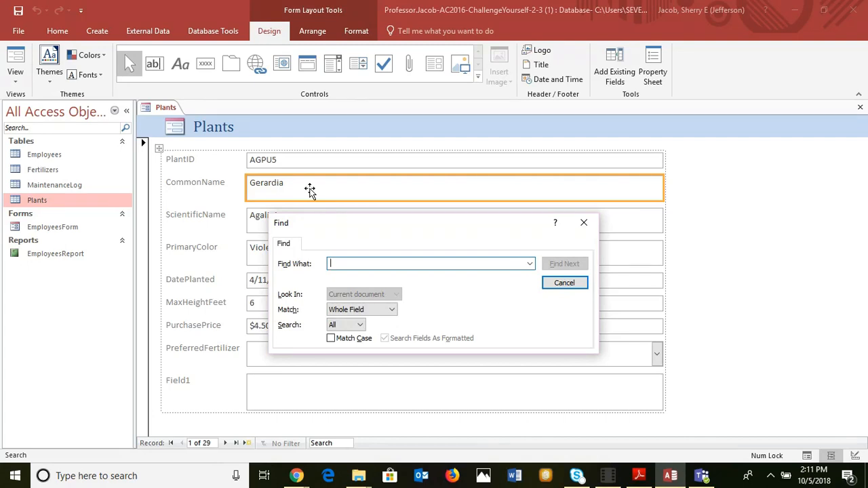
{"action": "type", "text": "Spotted Geranium"}
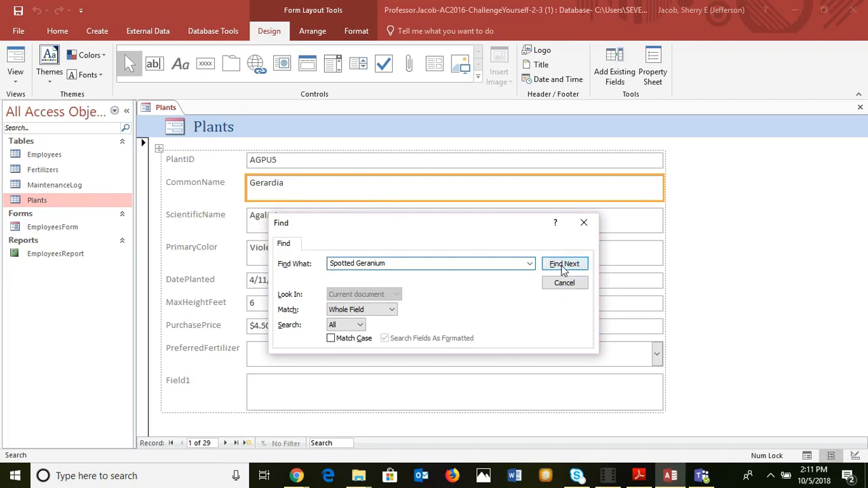
{"action": "left_click", "coordinate": [561, 264]}
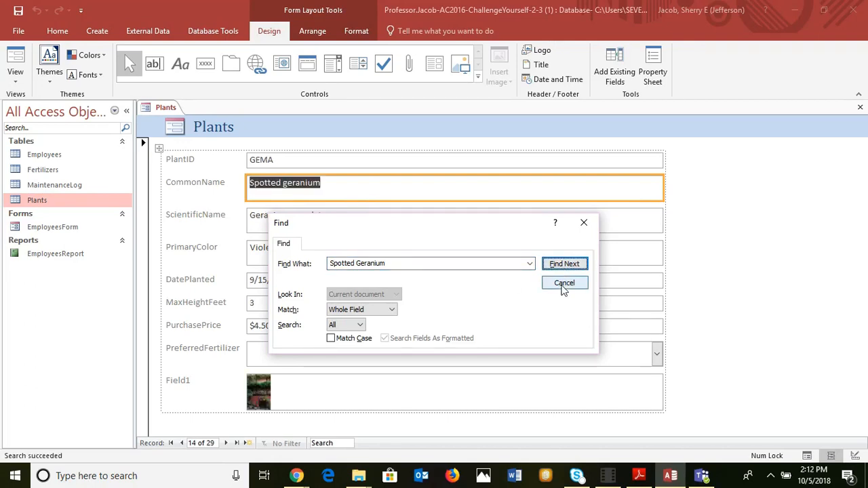
{"action": "left_click", "coordinate": [562, 285]}
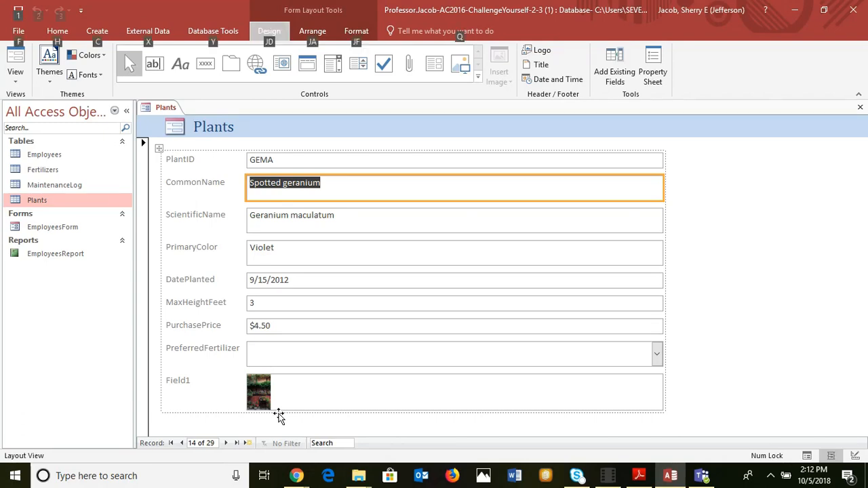
Check the next table instruction in Adobe Reader, return to Access and close the Plants form without saving it
{"action": "key", "text": "alt+Tab"}
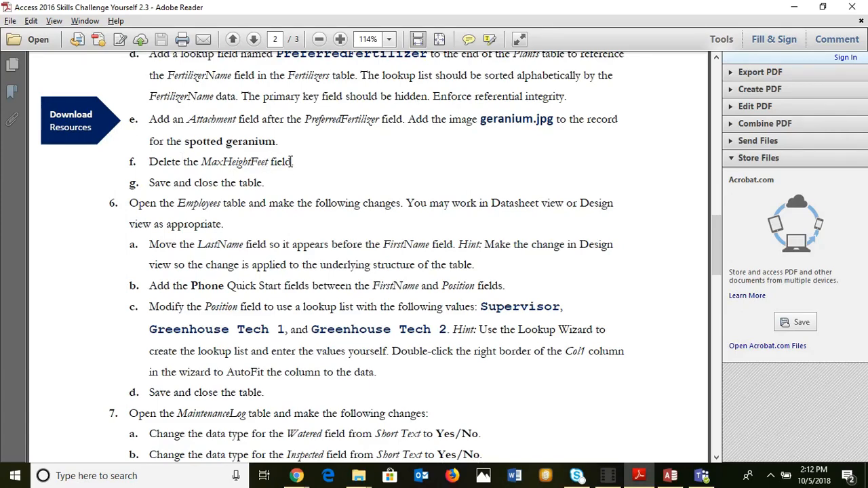
{"action": "key", "text": "alt+Tab"}
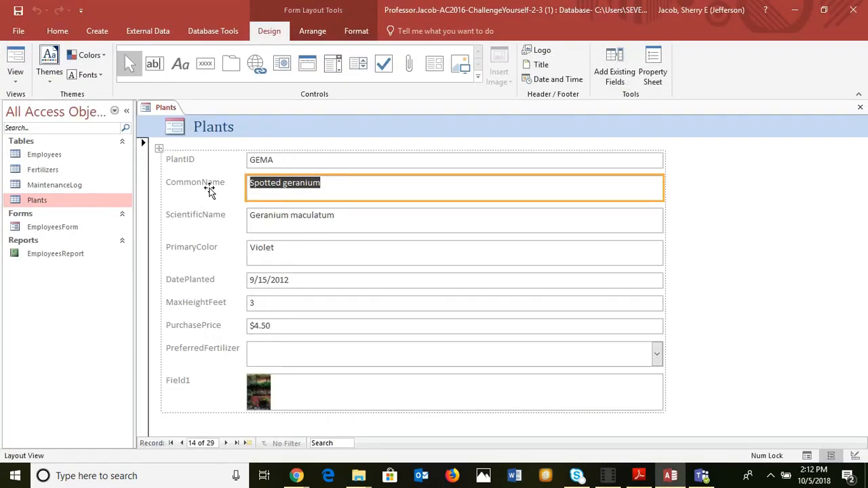
{"action": "left_click", "coordinate": [860, 107]}
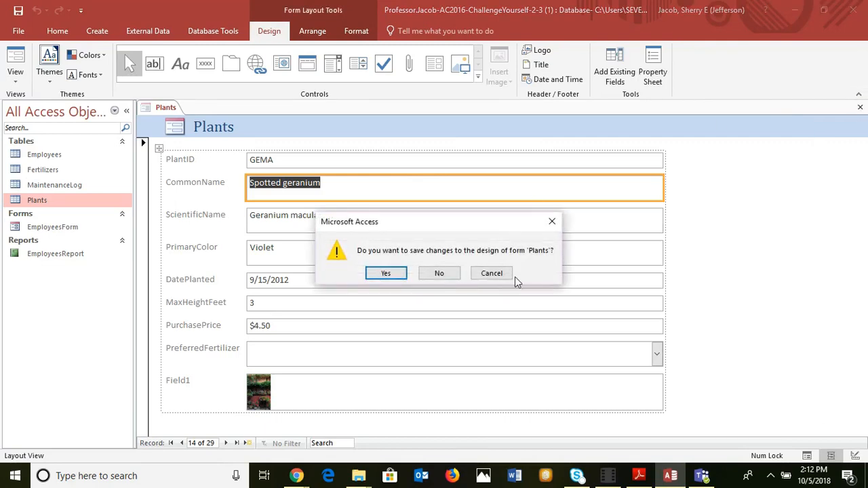
{"action": "left_click", "coordinate": [439, 274]}
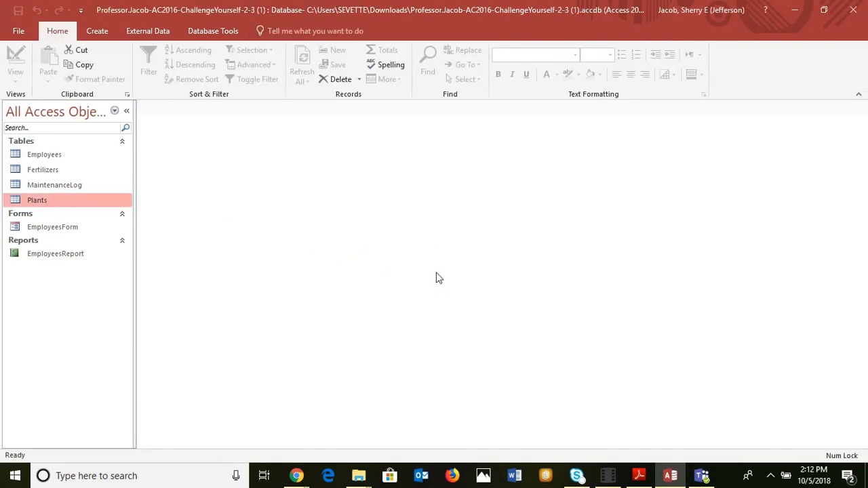
Look at the Fertilizers table, close it and open the Plants table in Datasheet view
{"action": "double_click", "coordinate": [44, 171]}
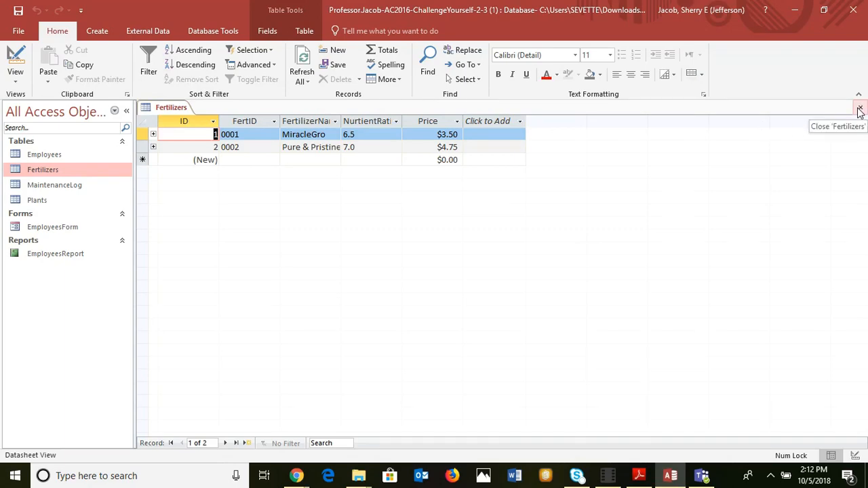
{"action": "left_click", "coordinate": [859, 111]}
{"action": "left_click", "coordinate": [51, 201]}
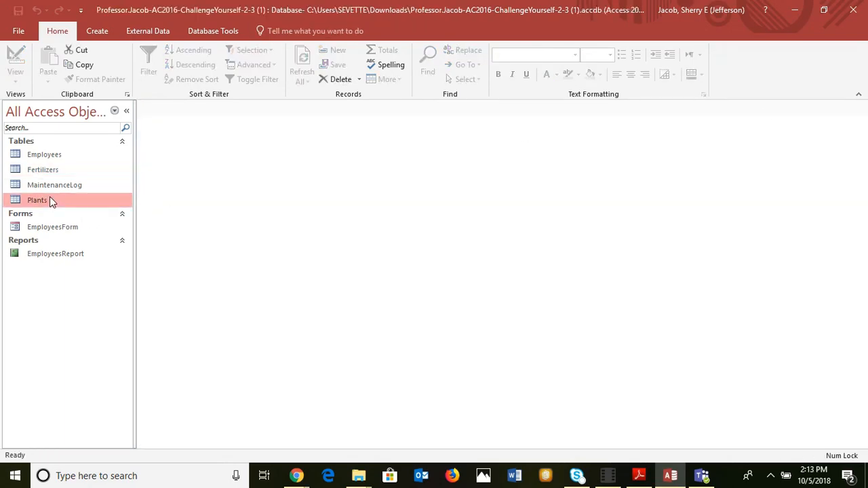
{"action": "double_click", "coordinate": [50, 202]}
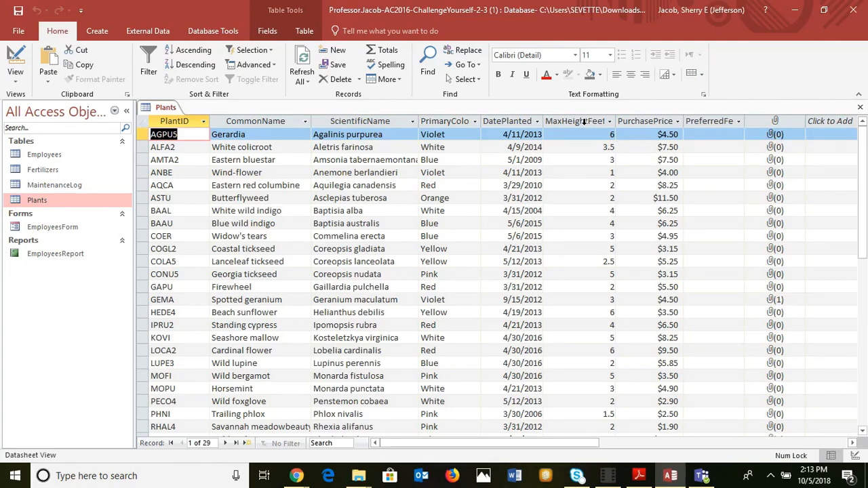
Delete the MaxHeightFeet field from the Plants table in Design view, including all its data
{"action": "left_click", "coordinate": [583, 121]}
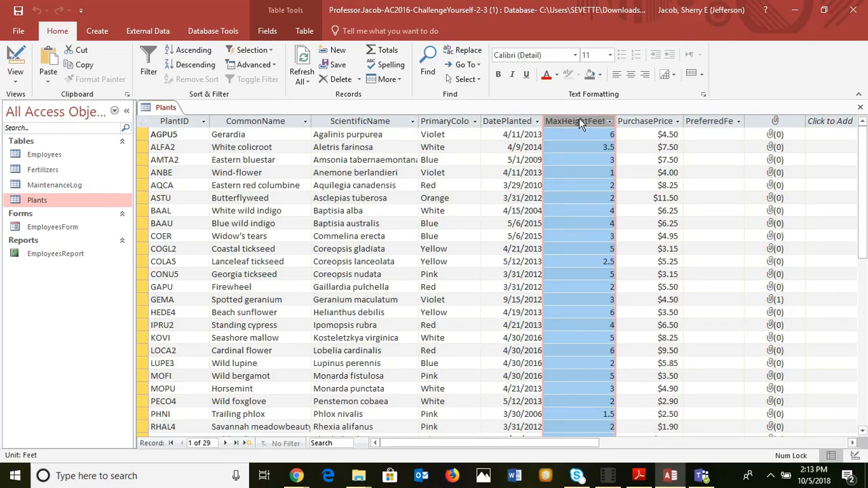
{"action": "right_click", "coordinate": [579, 124]}
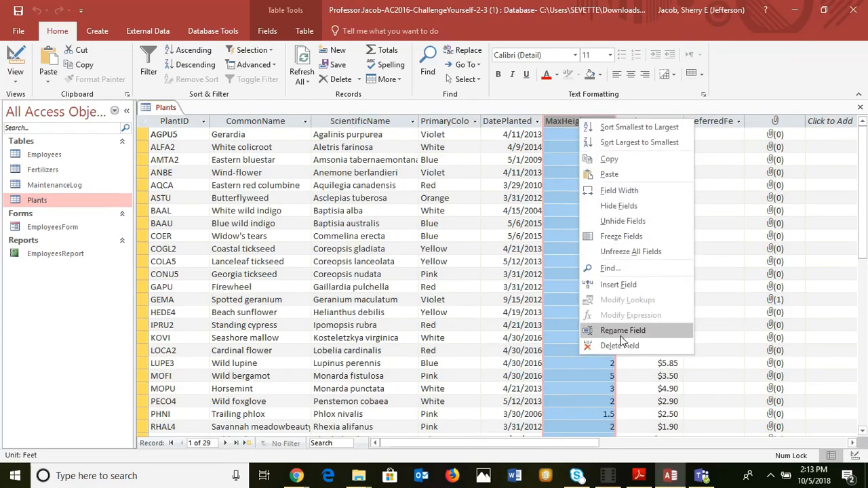
{"action": "left_click", "coordinate": [747, 57]}
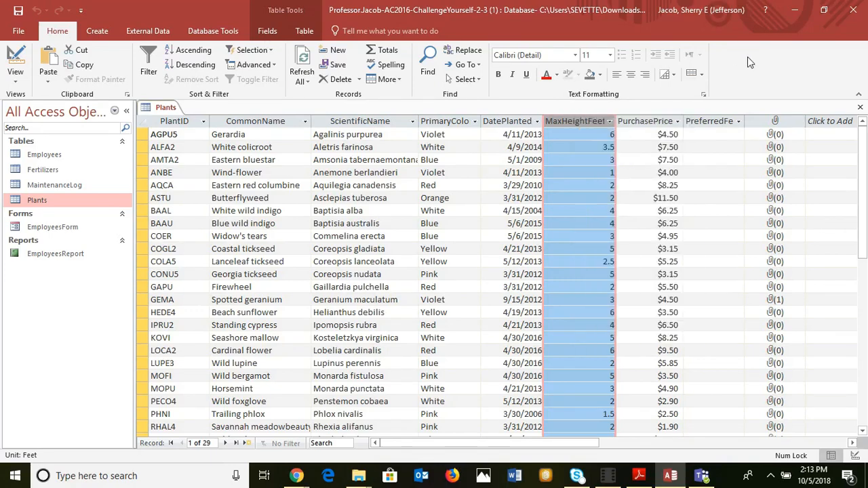
{"action": "left_click", "coordinate": [21, 83]}
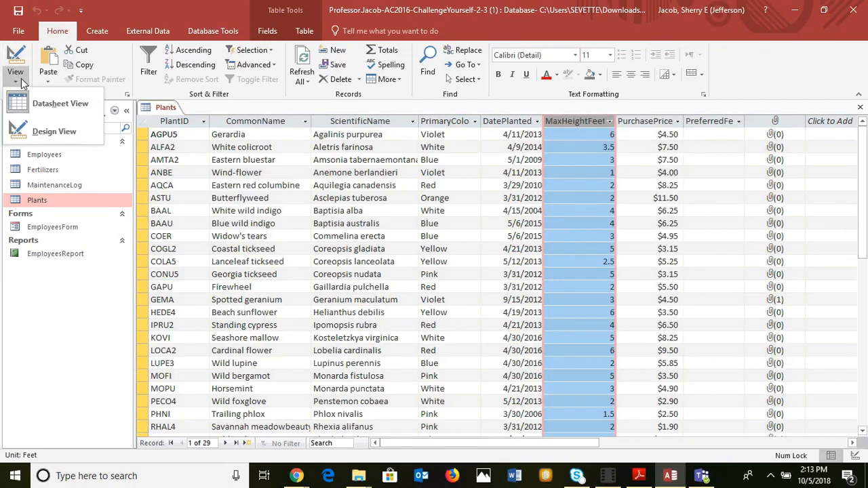
{"action": "left_click", "coordinate": [39, 132]}
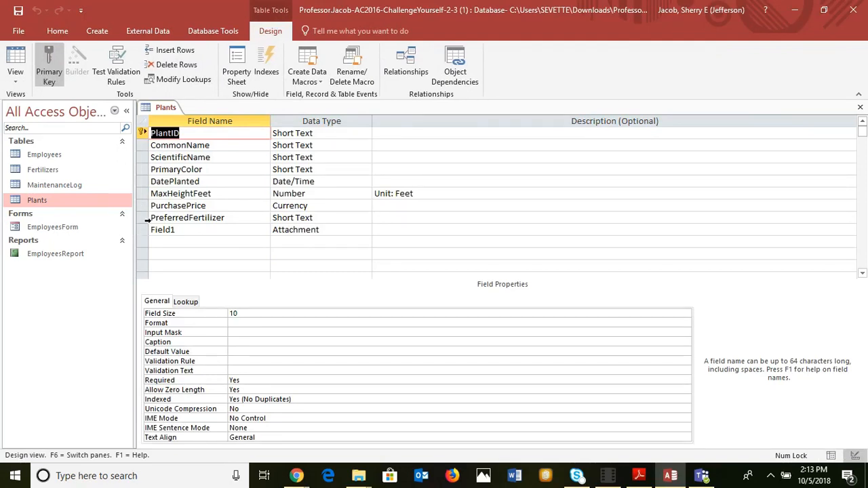
{"action": "left_click", "coordinate": [144, 193]}
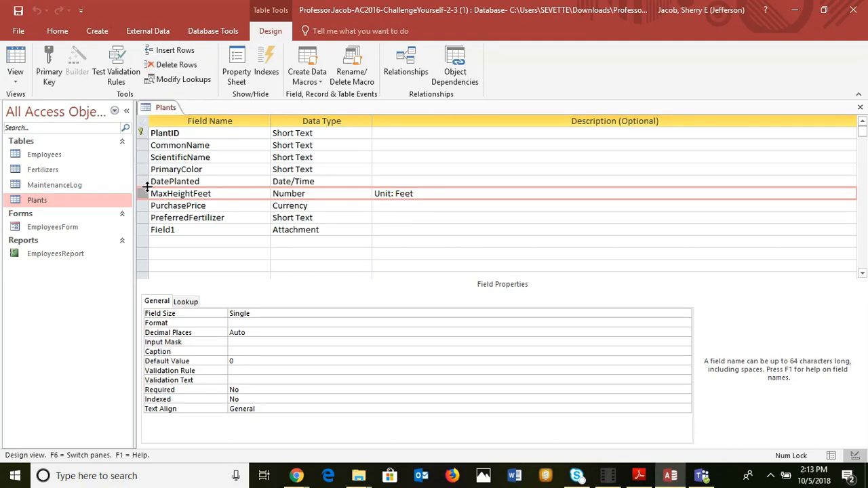
{"action": "left_click", "coordinate": [179, 65]}
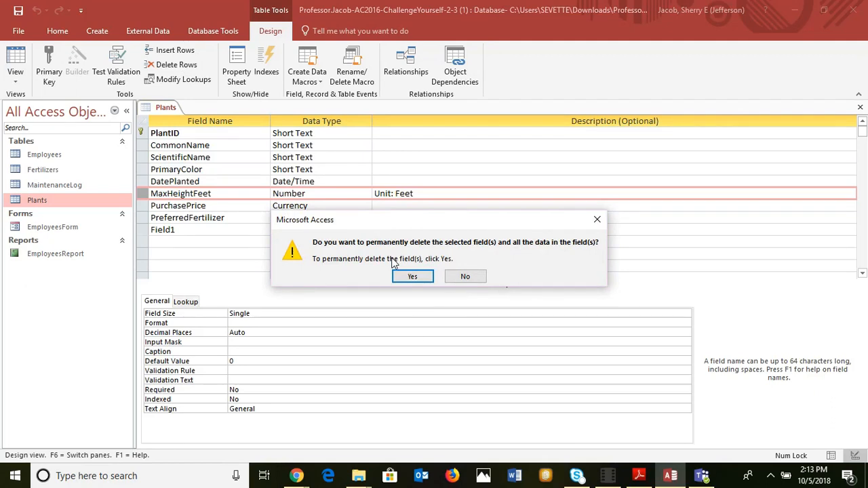
{"action": "left_click", "coordinate": [409, 284]}
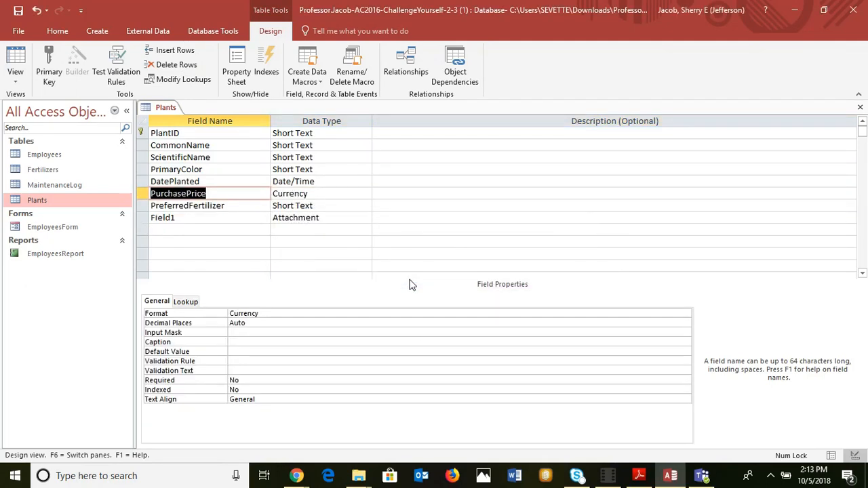
Save and close the Plants table design and reopen the table in Datasheet view
{"action": "left_click", "coordinate": [859, 105]}
{"action": "left_click", "coordinate": [378, 279]}
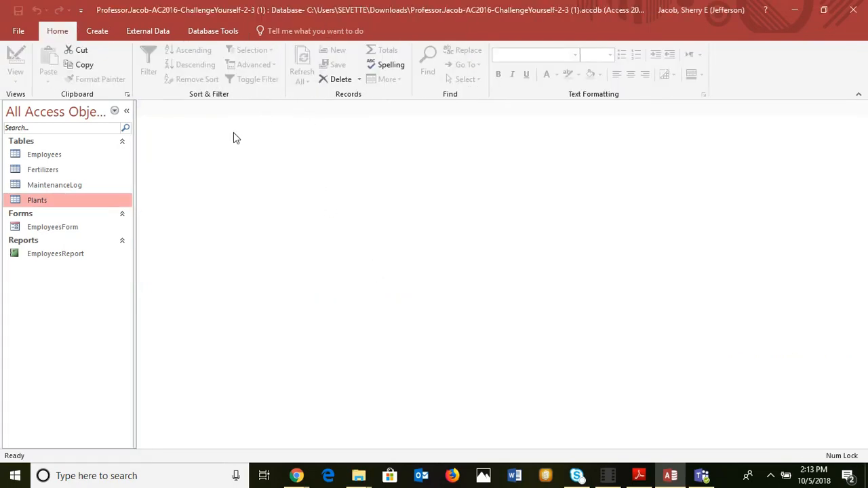
{"action": "double_click", "coordinate": [46, 201]}
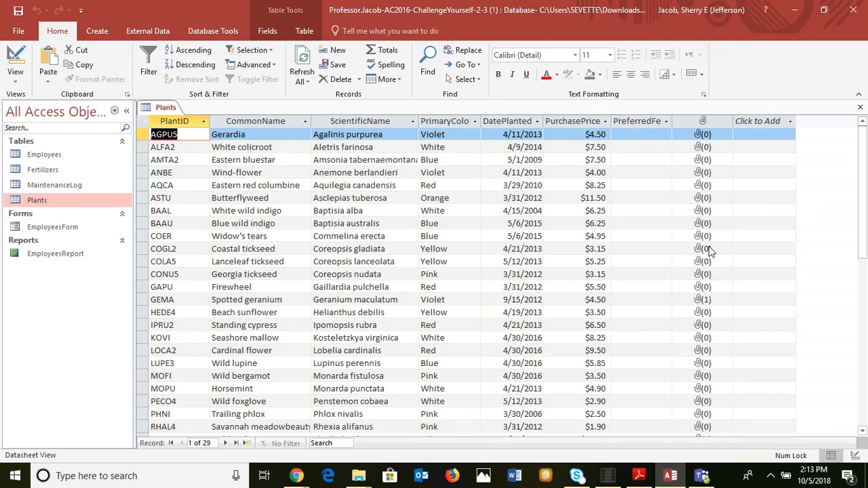
Look through the remaining project instructions in Adobe Reader, minimize Reader and Access, and return to the SIMnet assignment page
{"action": "key", "text": "alt+Tab"}
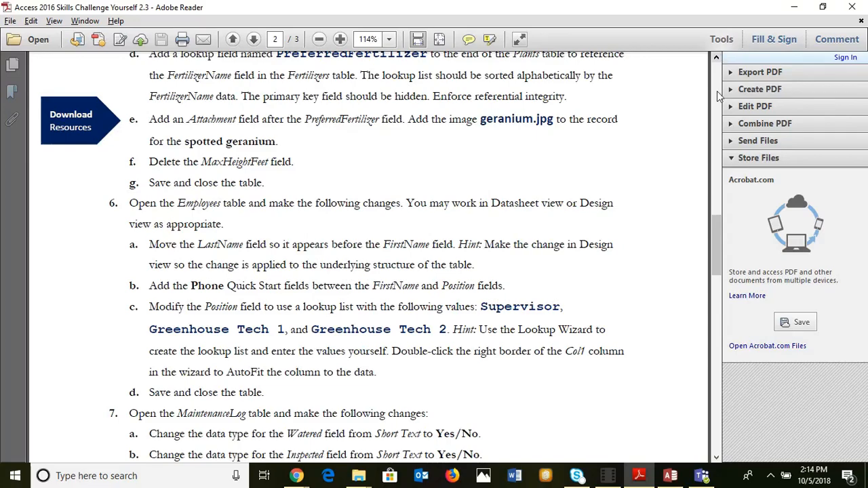
{"action": "left_click_drag", "start_coordinate": [714, 241], "coordinate": [750, 324]}
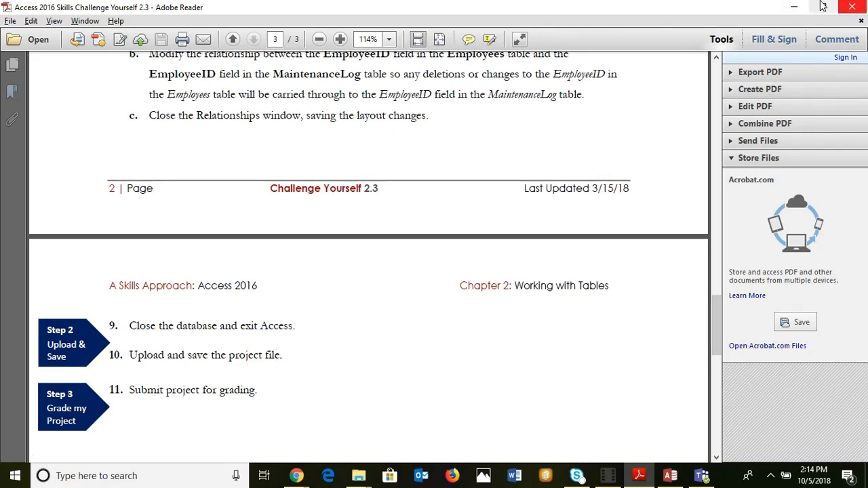
{"action": "left_click", "coordinate": [793, 9]}
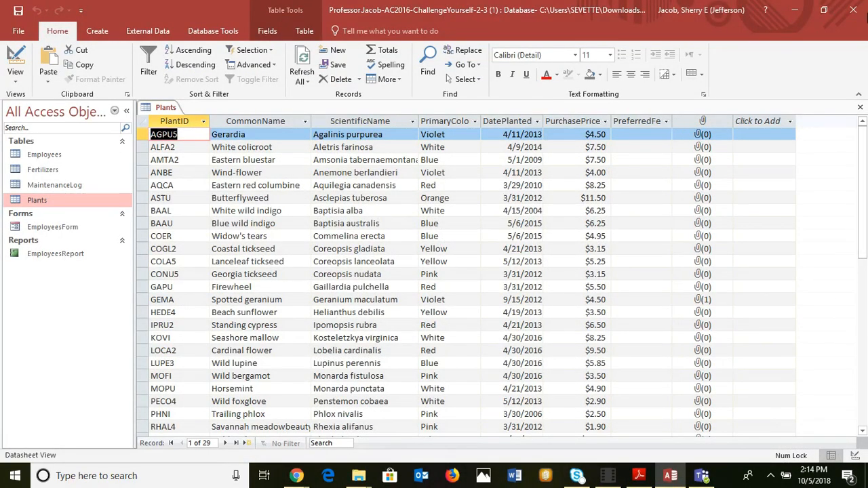
{"action": "left_click", "coordinate": [795, 10]}
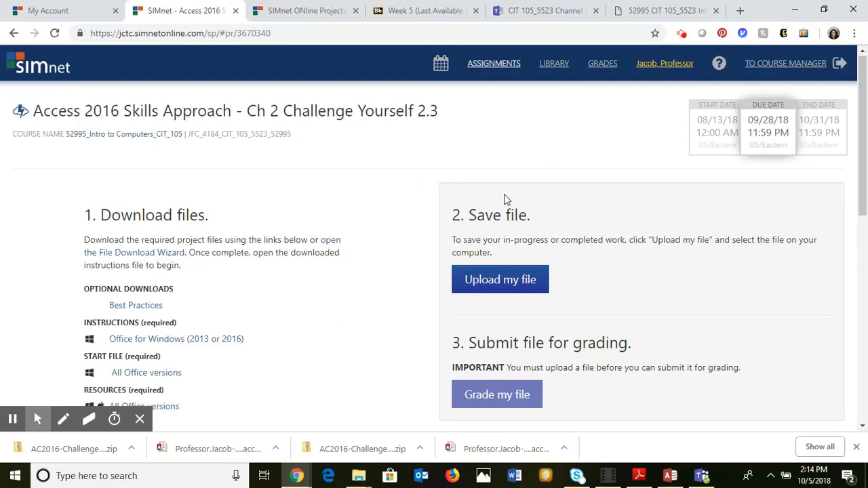
Upload the AC2016-ChallengeYourself-2-3 (1).accdb database from the Downloads folder to the assignment and submit it for grading
{"action": "left_click", "coordinate": [510, 282]}
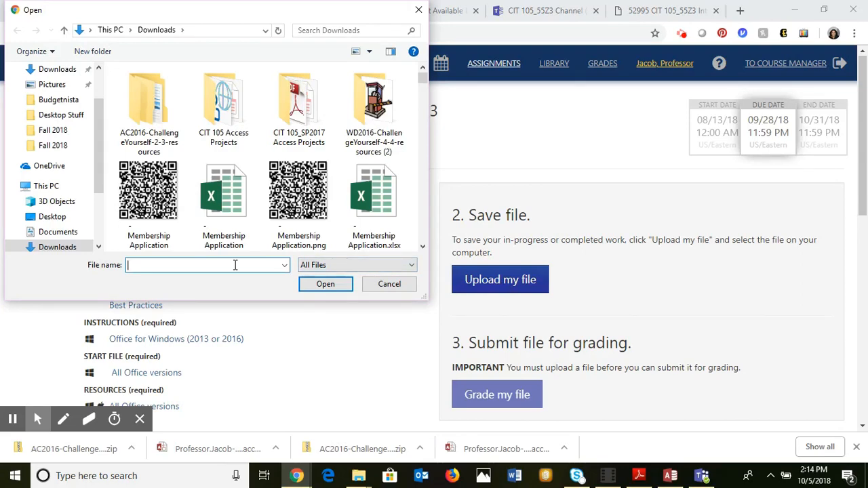
{"action": "type", "text": "Prof"}
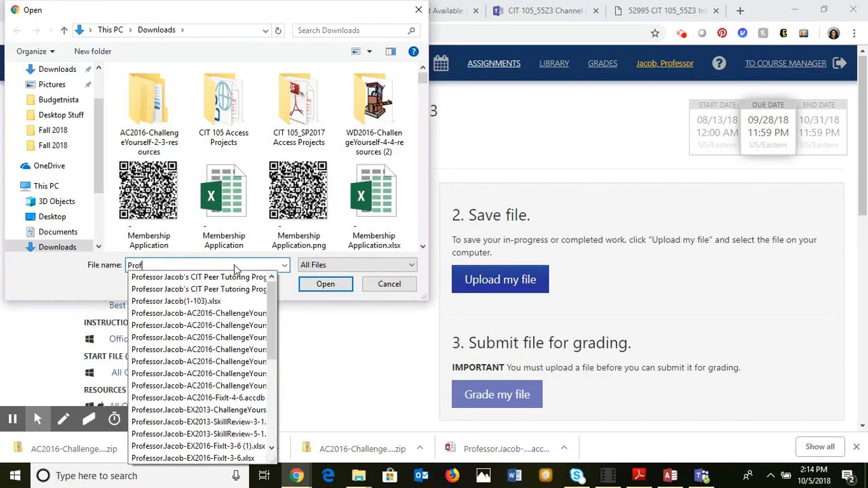
{"action": "type", "text": "essor.Jacob"}
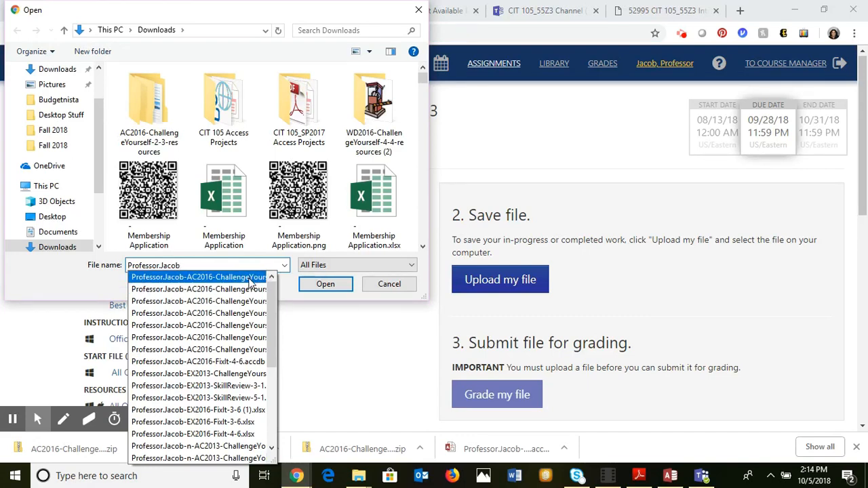
{"action": "left_click", "coordinate": [198, 278]}
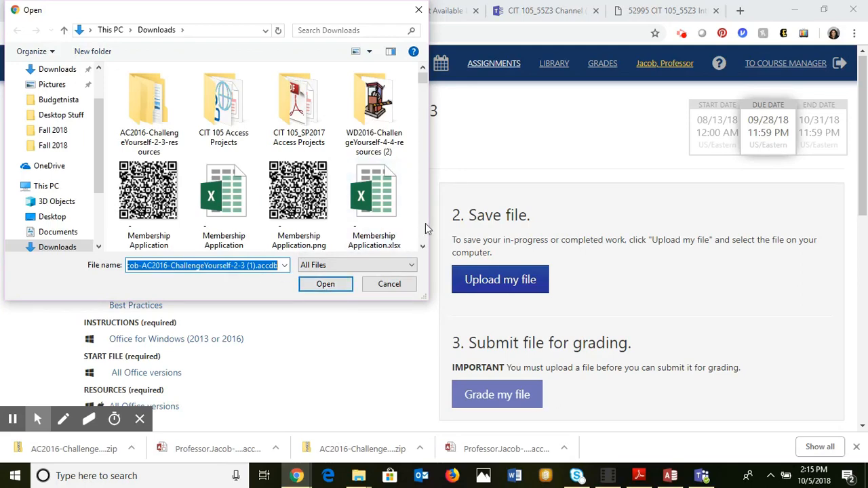
{"action": "left_click", "coordinate": [423, 172]}
{"action": "left_click", "coordinate": [423, 172]}
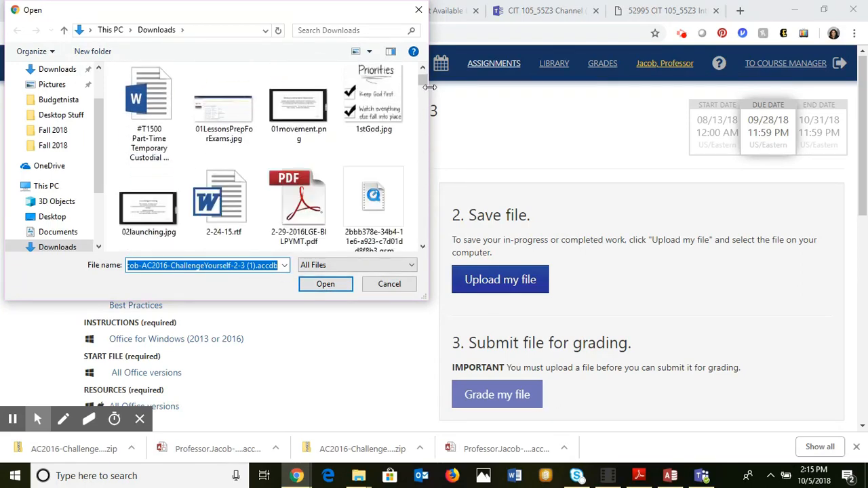
{"action": "left_click_drag", "start_coordinate": [424, 79], "coordinate": [436, 198]}
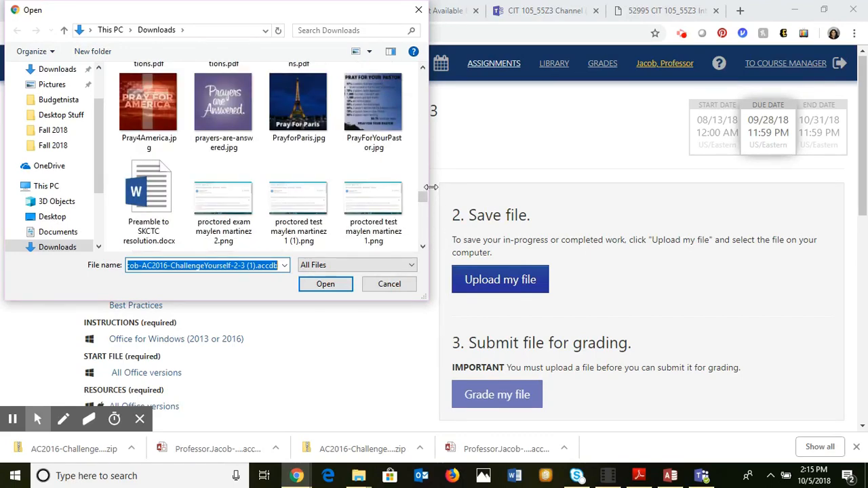
{"action": "left_click", "coordinate": [422, 247]}
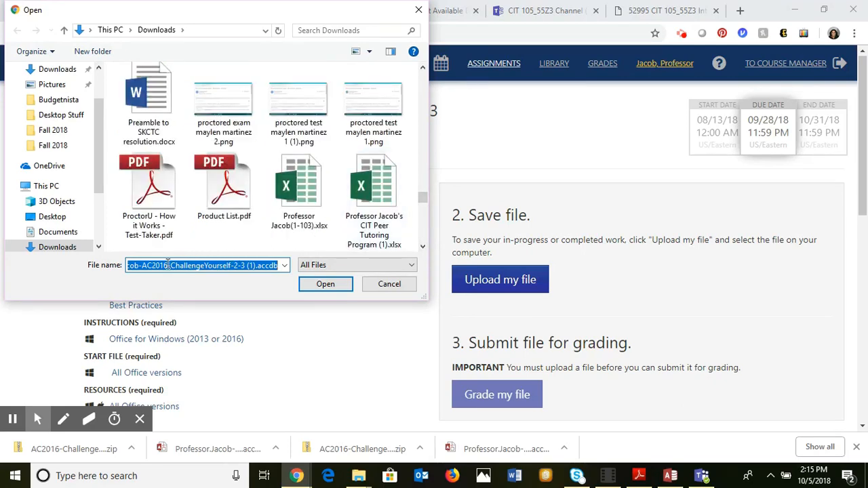
{"action": "left_click", "coordinate": [325, 284]}
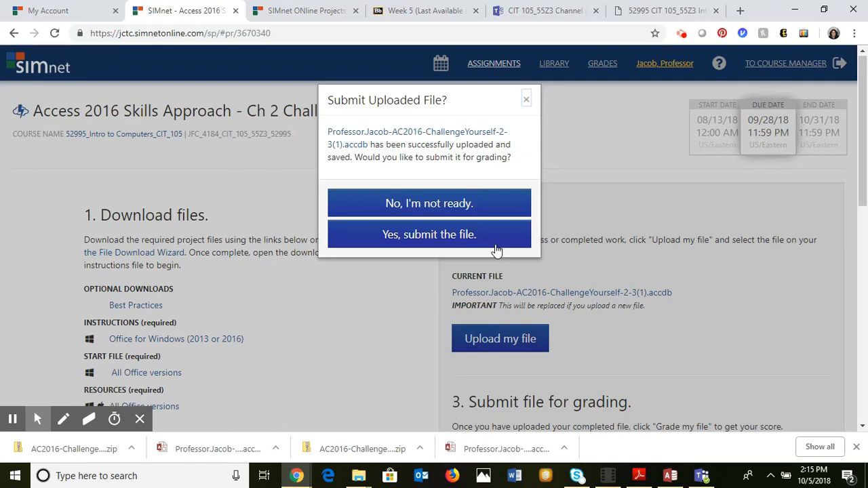
{"action": "left_click", "coordinate": [409, 243]}
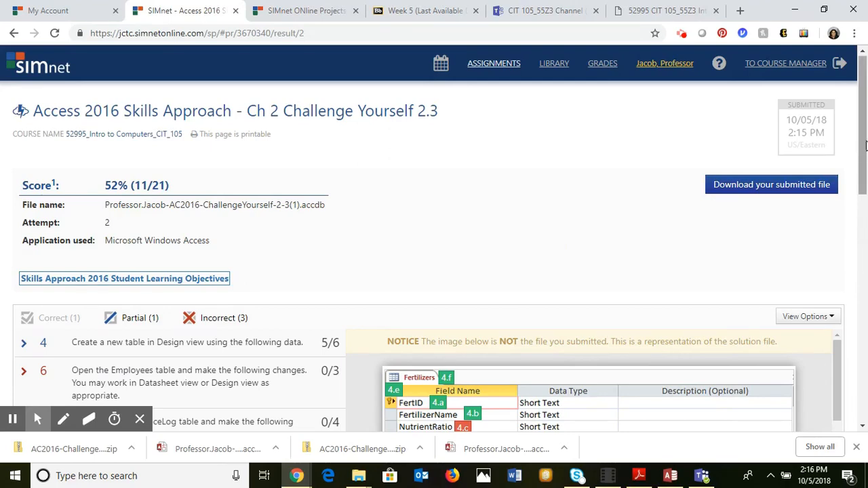
Review the score and the partial and incorrect items in the graded project result
{"action": "left_click_drag", "start_coordinate": [864, 112], "coordinate": [865, 148]}
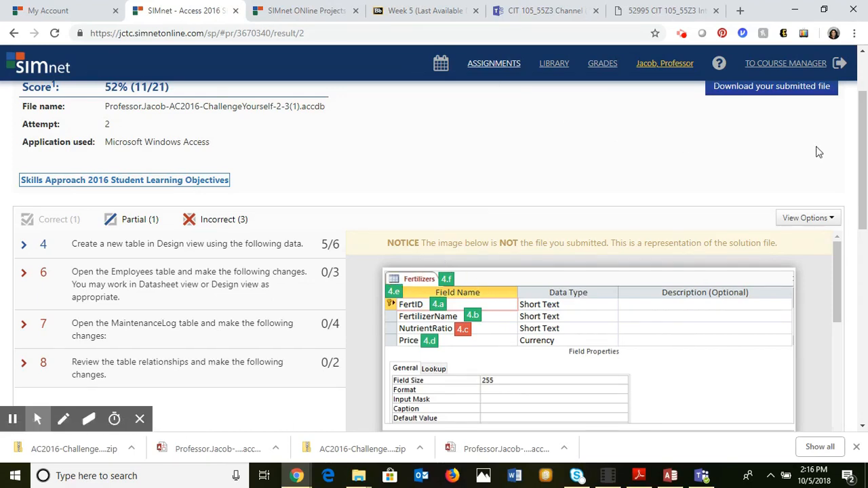
{"action": "left_click", "coordinate": [862, 138]}
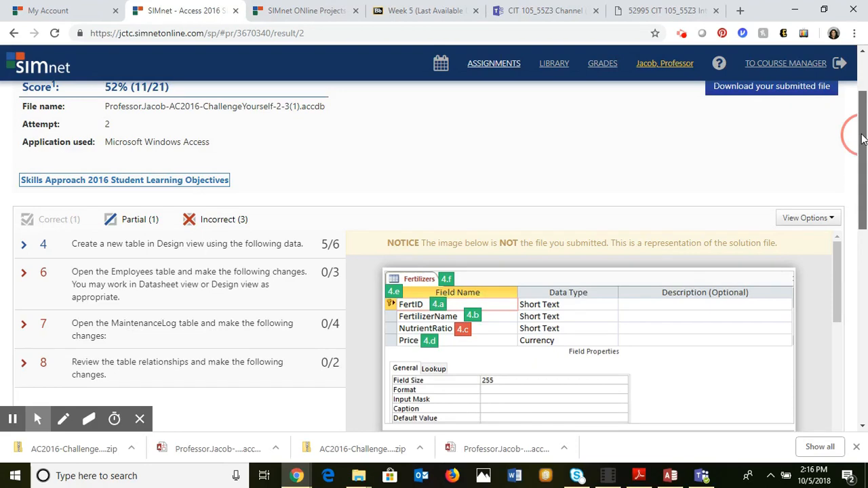
{"action": "left_click_drag", "start_coordinate": [862, 139], "coordinate": [862, 131]}
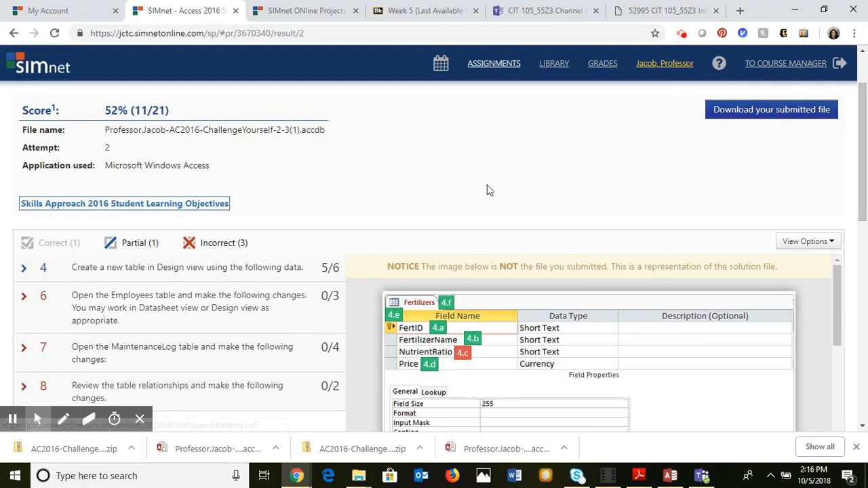
Find Access 2016 Skills Approach - Ch 2 Challenge Yourself 2.3 in the gradebook and view the result of the 10/05/2018 02:15 PM submission
{"action": "left_click", "coordinate": [611, 68]}
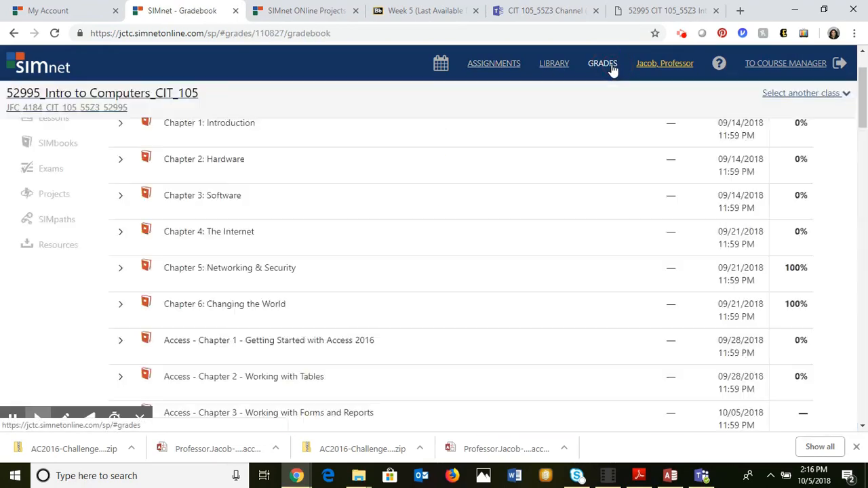
{"action": "scroll", "coordinate": [864, 303], "scroll_direction": "down", "scroll_amount": 10}
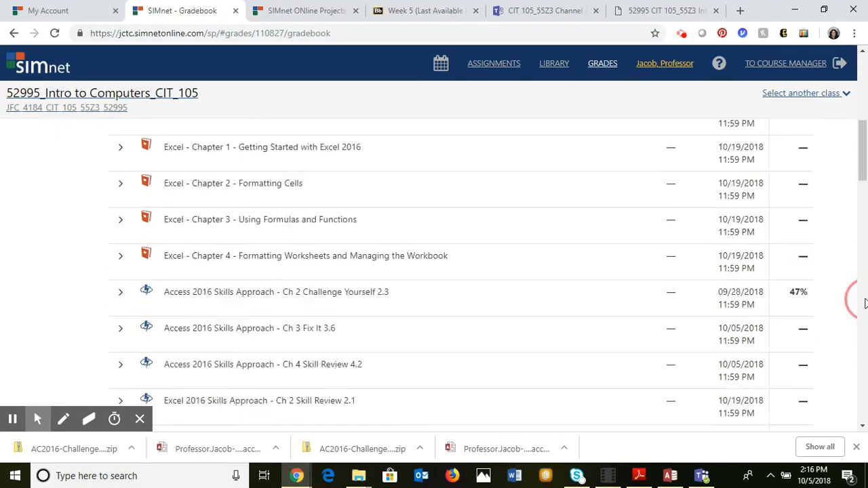
{"action": "left_click", "coordinate": [863, 303]}
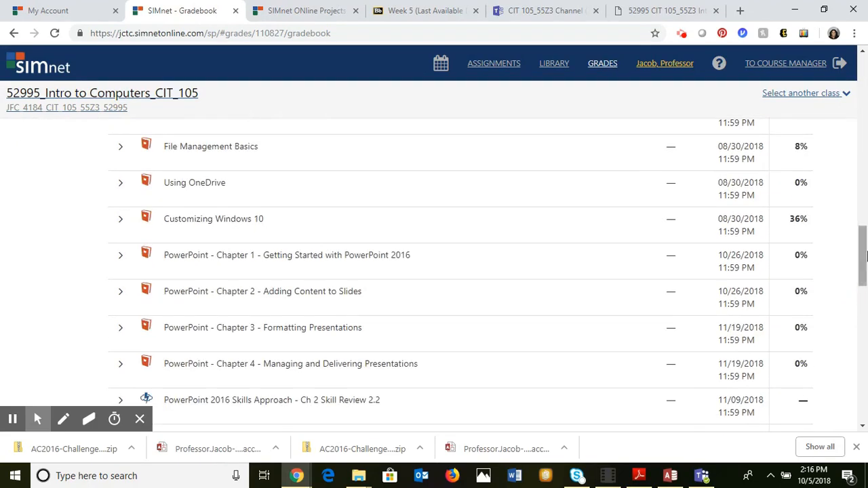
{"action": "left_click", "coordinate": [864, 177]}
{"action": "left_click", "coordinate": [864, 178]}
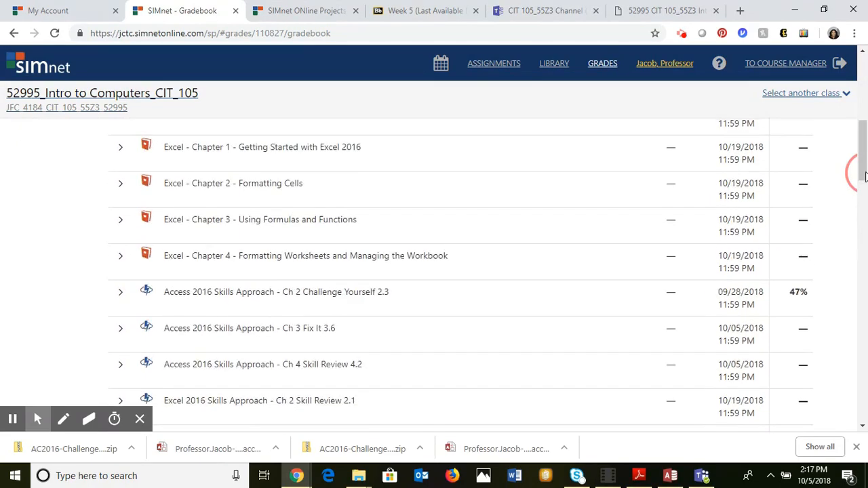
{"action": "left_click_drag", "start_coordinate": [858, 169], "coordinate": [864, 192]}
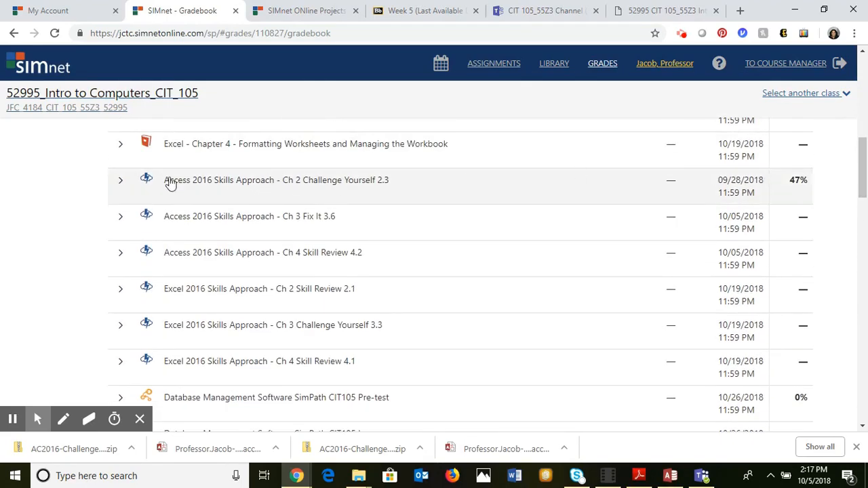
{"action": "left_click", "coordinate": [119, 182]}
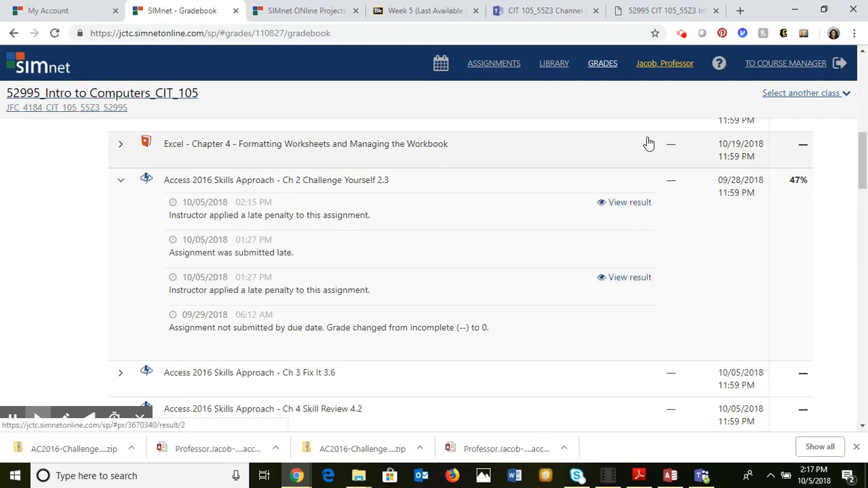
{"action": "left_click", "coordinate": [631, 203]}
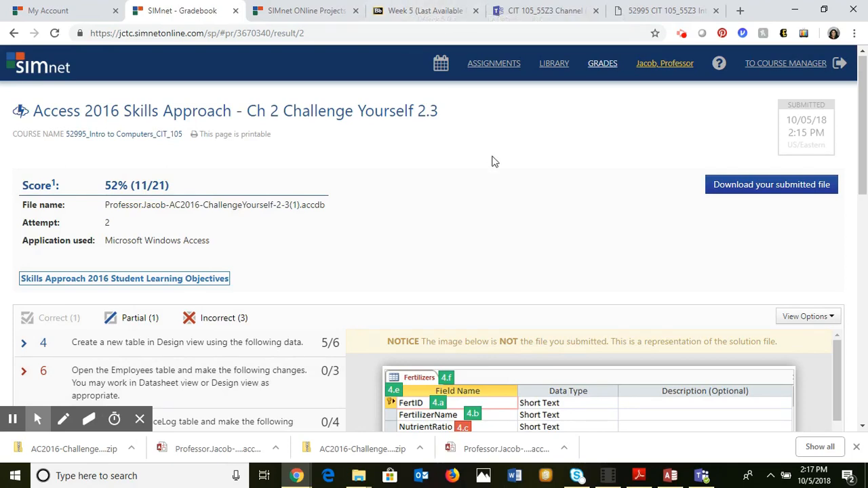
Switch to the Week 5 page in Blackboard and look through its Access assignments and additional readings
{"action": "left_click", "coordinate": [426, 6]}
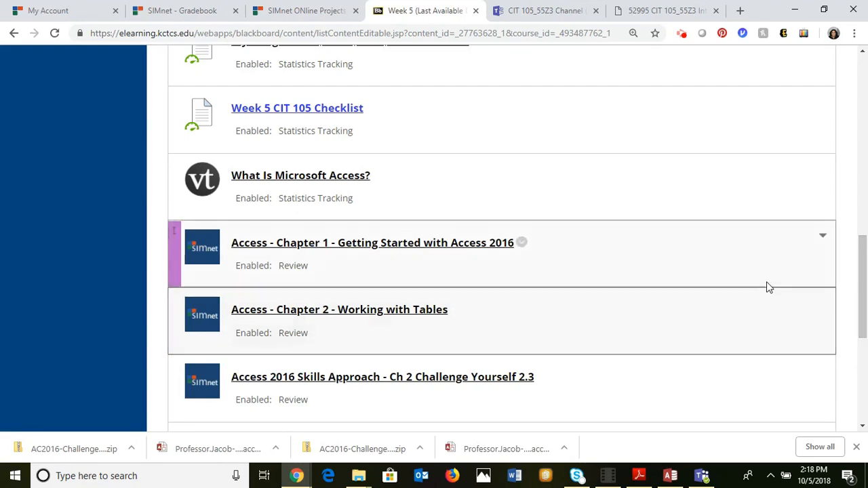
{"action": "left_click", "coordinate": [864, 407]}
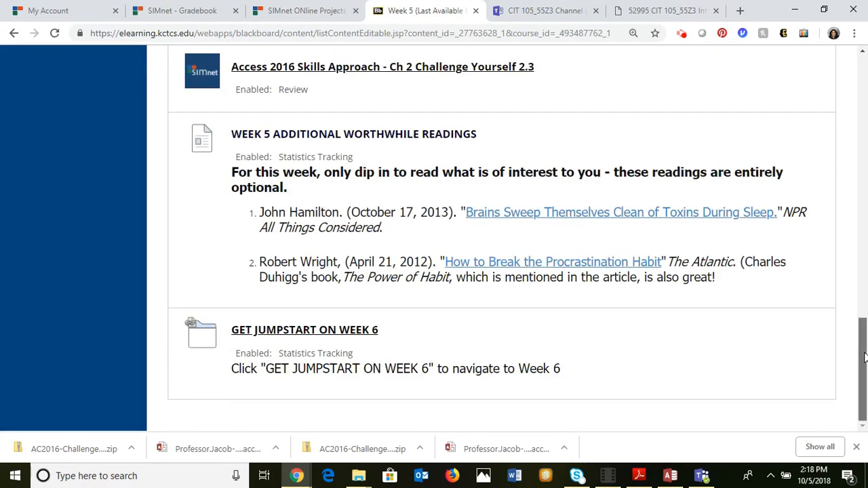
{"action": "left_click_drag", "start_coordinate": [865, 357], "coordinate": [865, 278]}
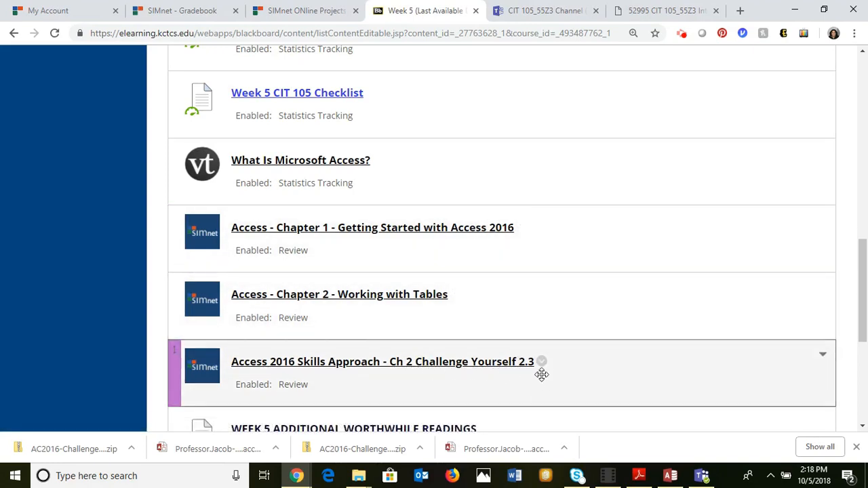
{"action": "left_click", "coordinate": [862, 393]}
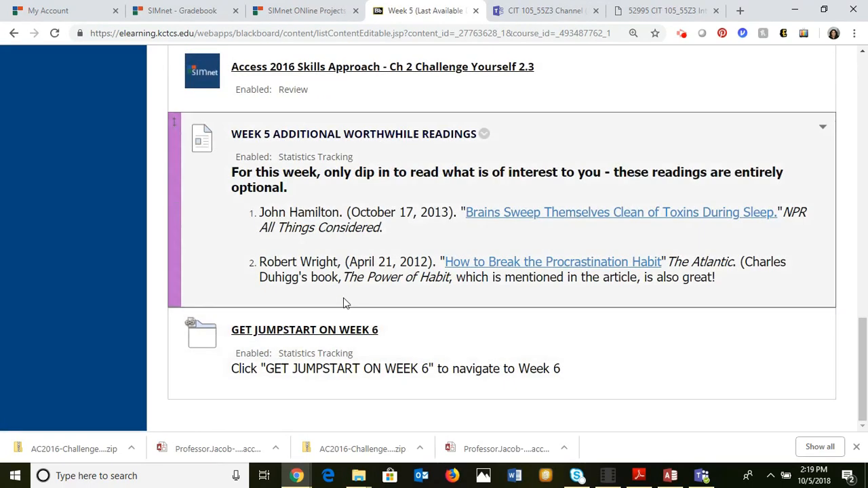
Open Week 6 through the GET JUMPSTART ON WEEK 6 link, dismiss the downloads bar and look over the Week 6 Access assignments
{"action": "left_click", "coordinate": [342, 331]}
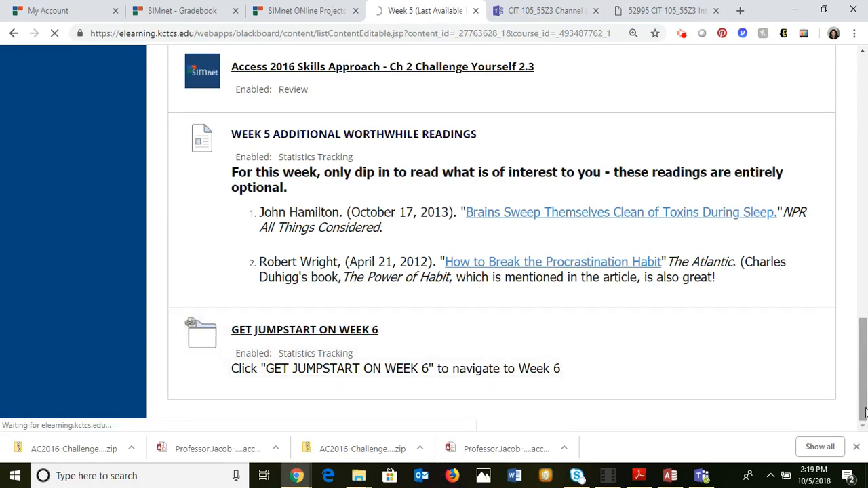
{"action": "left_click", "coordinate": [858, 450]}
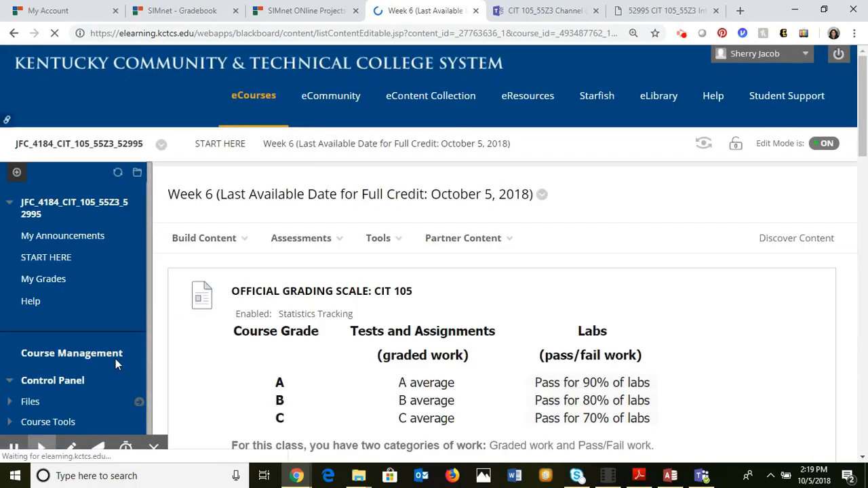
{"action": "left_click", "coordinate": [864, 252]}
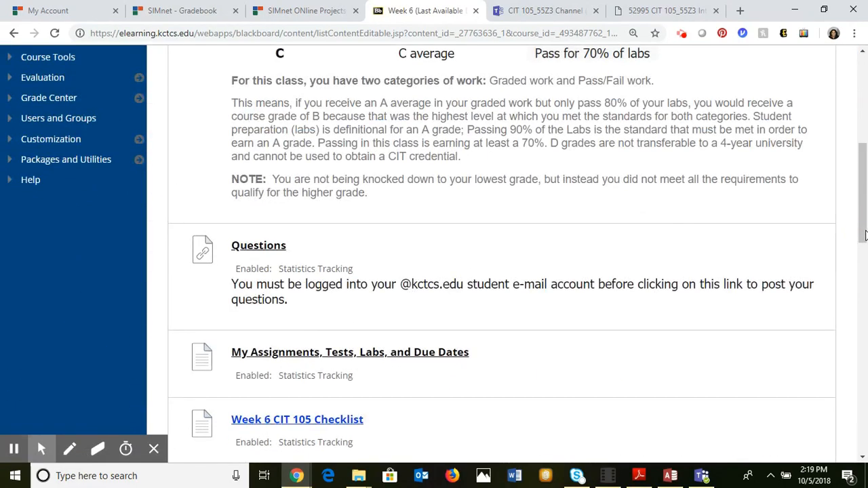
{"action": "left_click", "coordinate": [866, 252]}
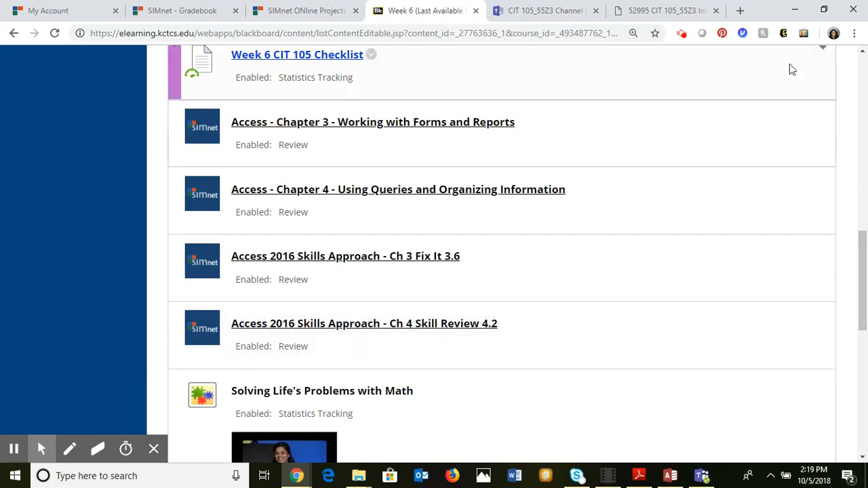
Switch to the CIT 105 syllabus PDF and look at the instructor's office hours and class schedule
{"action": "left_click", "coordinate": [668, 10]}
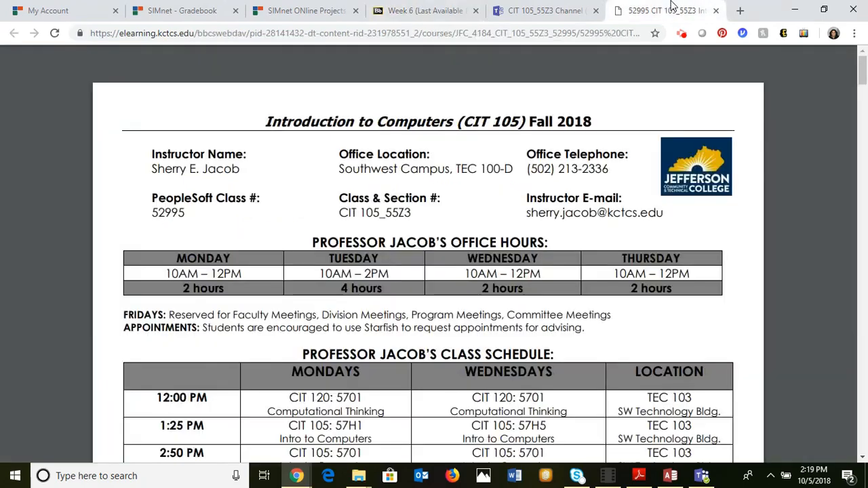
{"action": "left_click", "coordinate": [863, 459]}
{"action": "left_click", "coordinate": [863, 459]}
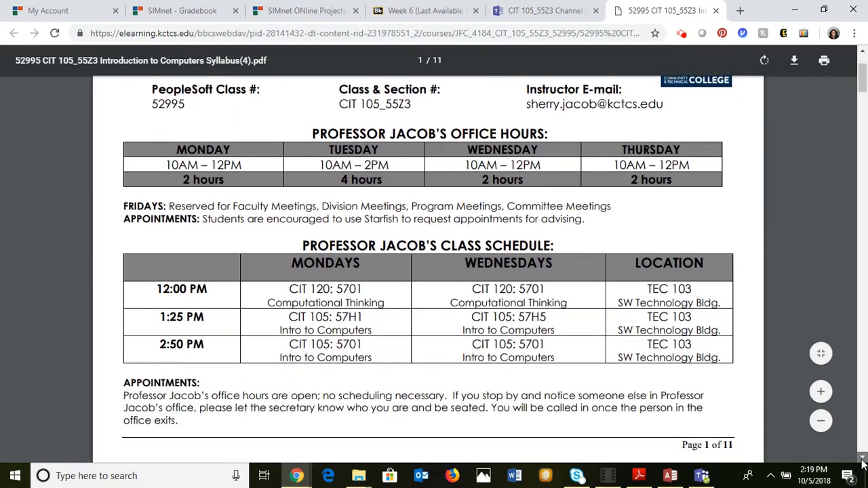